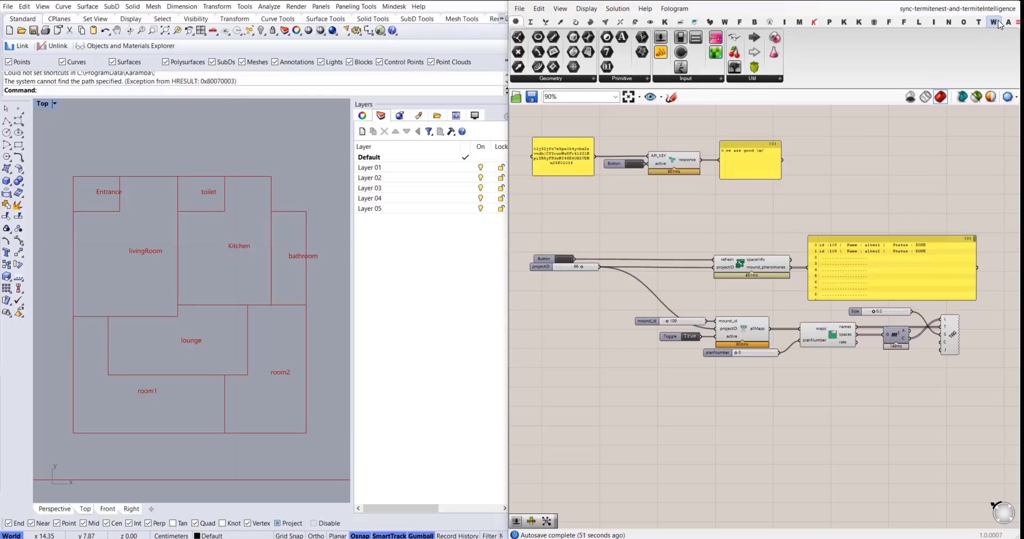
- Place a wall_lines component from the Termite Nest Drafting group in the empty space below the layout component
click(979, 22)
click(535, 80)
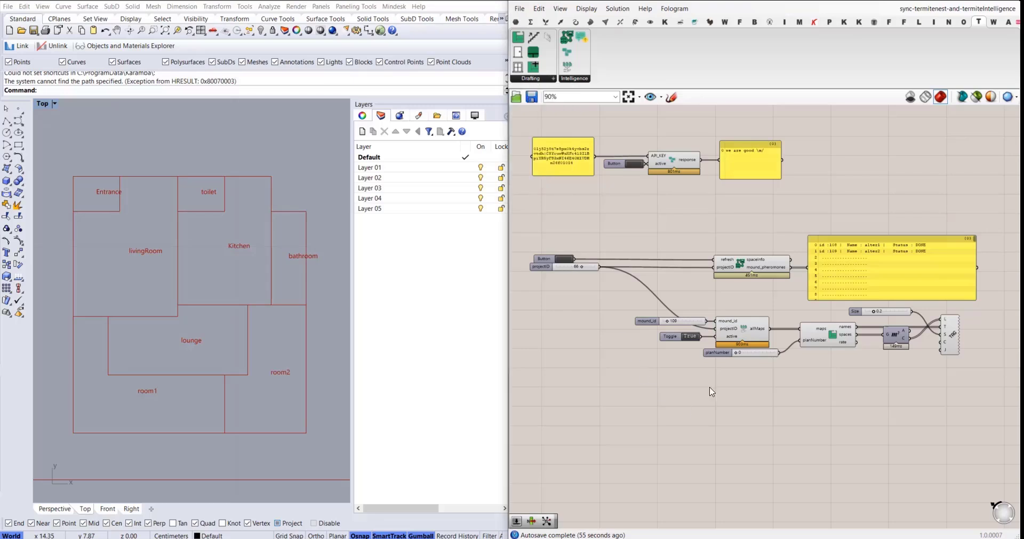
scroll(814, 371, up, 2)
right_drag(835, 390, 801, 336)
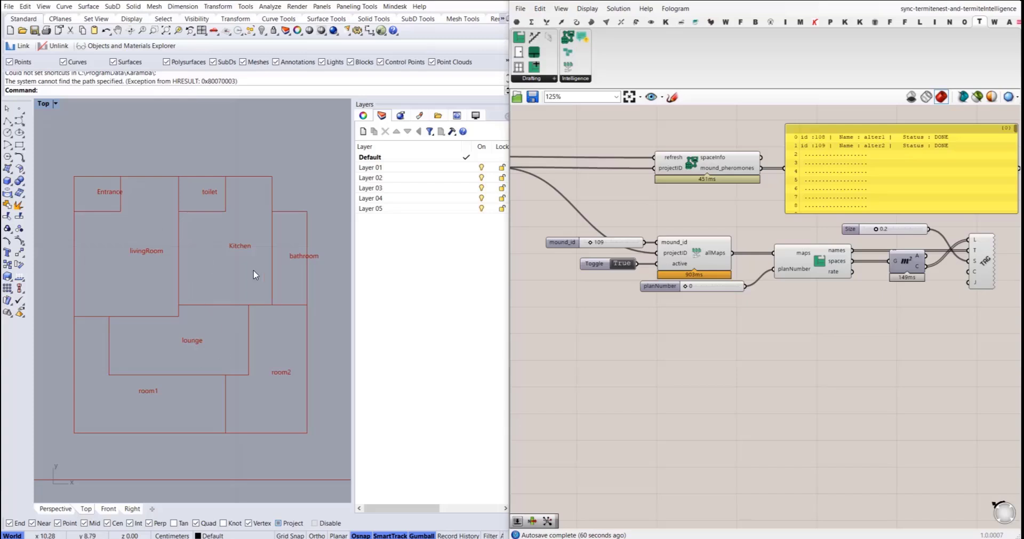
right_drag(189, 291, 178, 297)
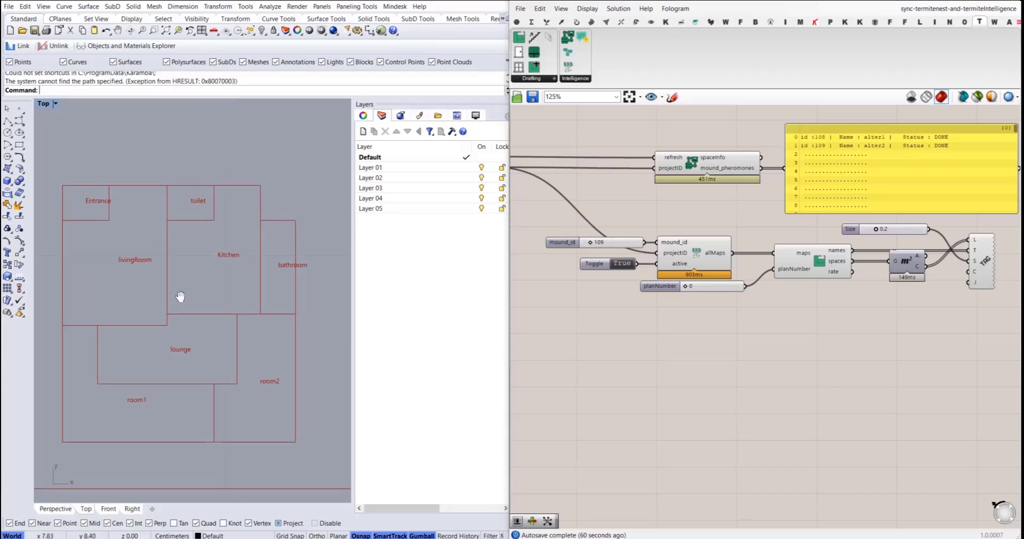
right_drag(786, 354, 716, 335)
scroll(746, 293, up, 3)
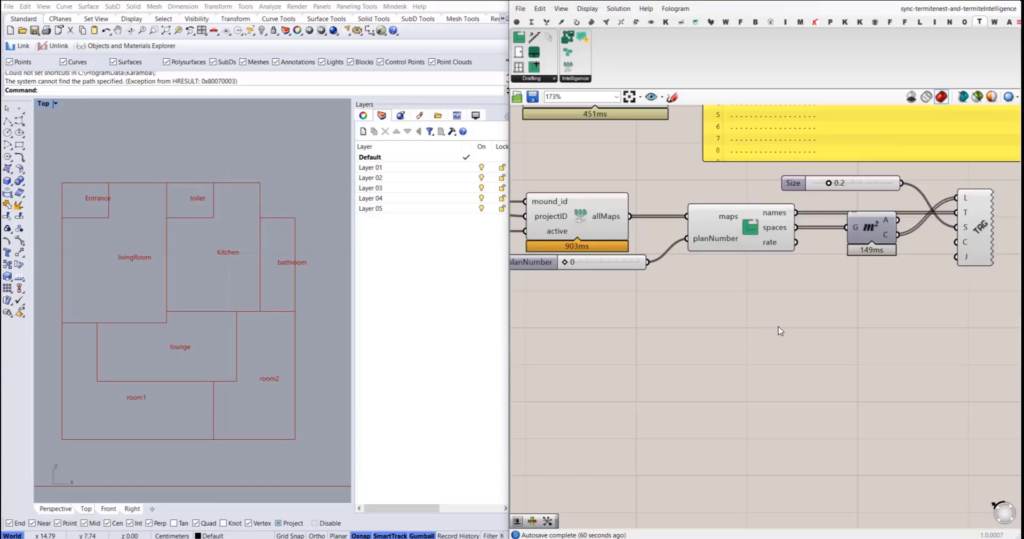
click(539, 78)
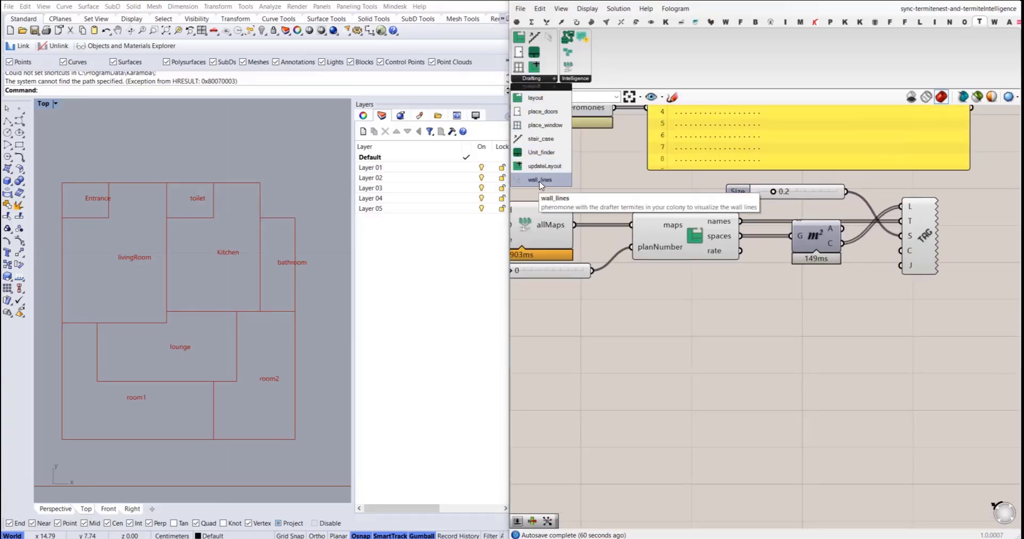
drag(539, 182, 760, 404)
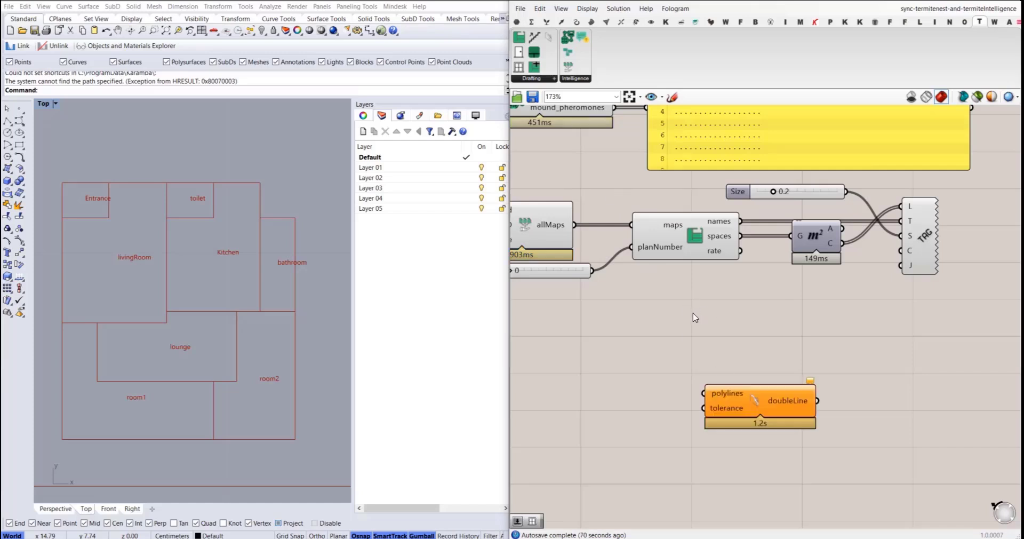
- Add a place_window component above the wall_lines component and a place_doors component below it
click(537, 79)
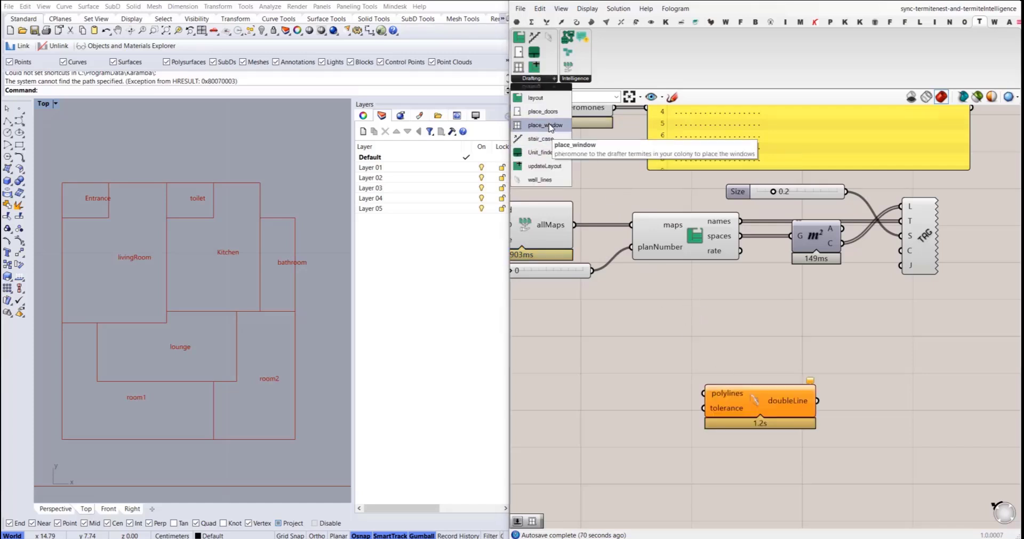
drag(551, 129, 766, 351)
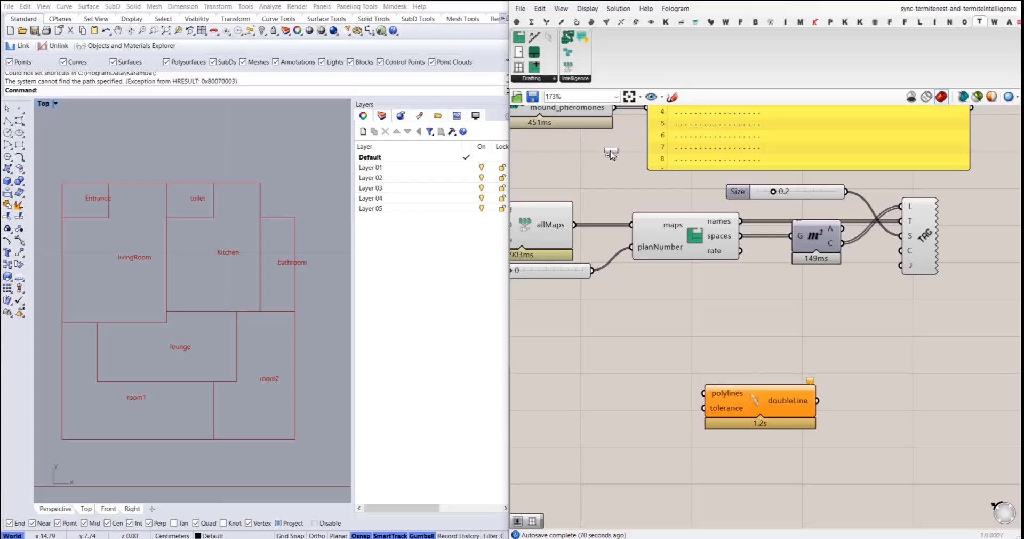
click(533, 79)
drag(543, 111, 763, 471)
right_drag(758, 443, 728, 419)
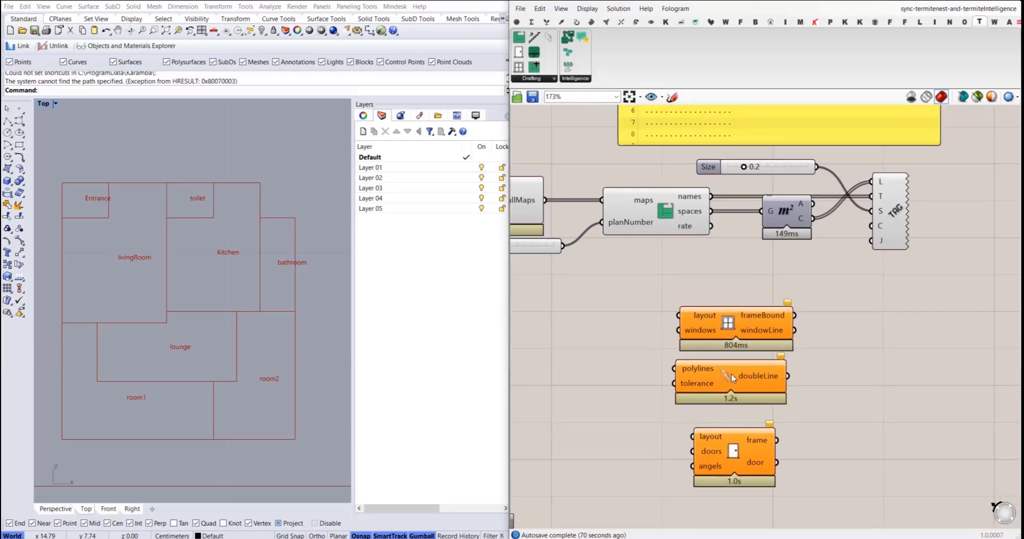
- Align the wall_lines and place_doors components in an evenly spaced column under the place_window component
drag(733, 380, 736, 383)
click(739, 320)
click(576, 321)
right_drag(575, 321, 649, 324)
drag(806, 457, 794, 448)
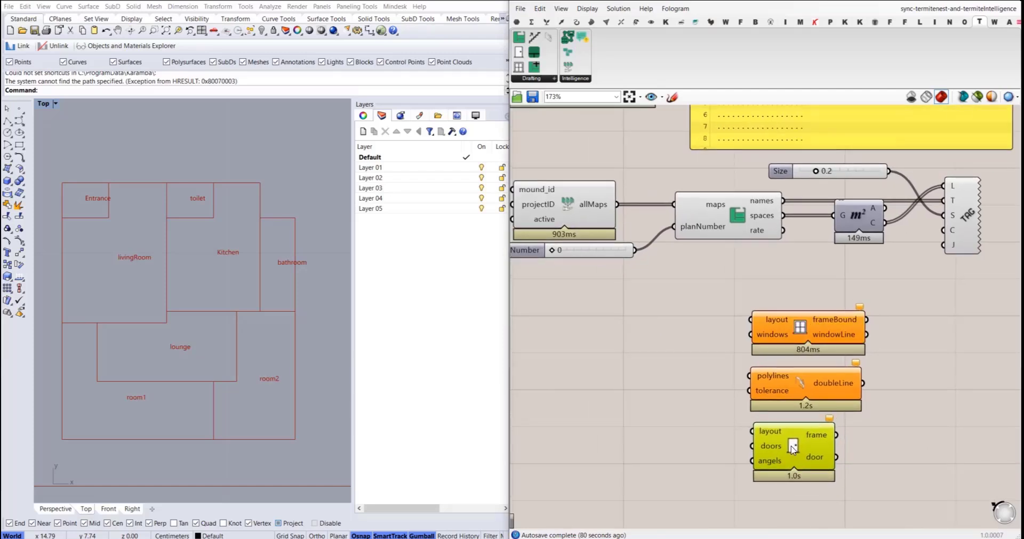
- Move the window, wall and door components together to a spot below the area and text tag components
drag(910, 324, 748, 514)
drag(783, 391, 721, 404)
click(646, 351)
right_drag(571, 196, 602, 175)
right_drag(818, 316, 726, 316)
drag(798, 287, 674, 468)
drag(683, 455, 840, 465)
right_drag(732, 335, 662, 324)
click(651, 329)
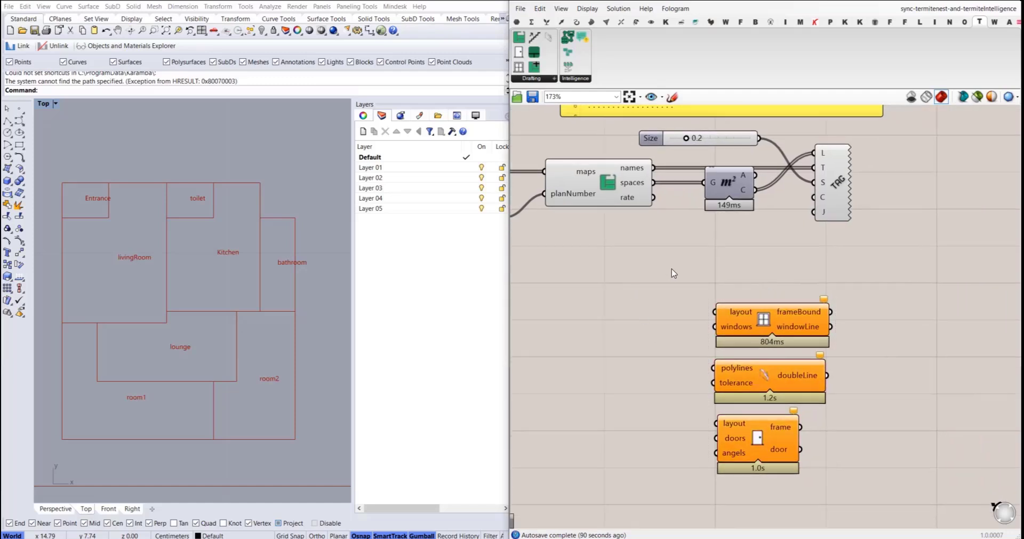
drag(857, 296, 710, 478)
drag(768, 384, 784, 349)
click(645, 292)
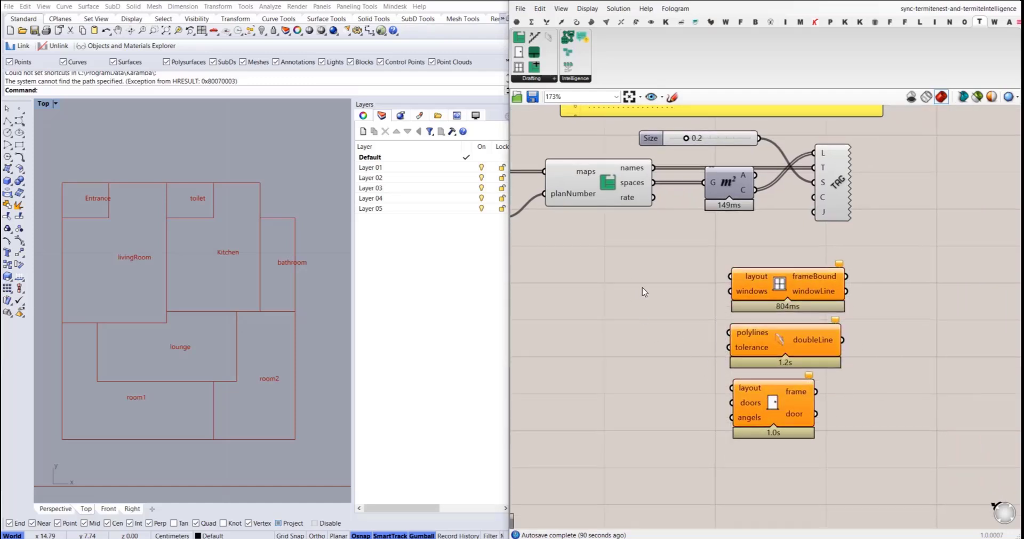
right_drag(644, 292, 631, 310)
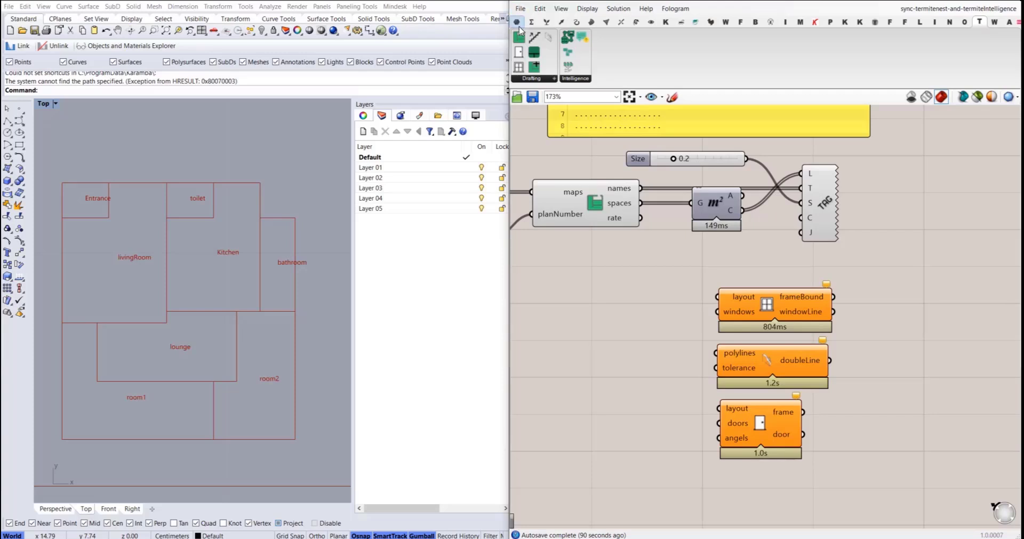
right_drag(643, 290, 613, 272)
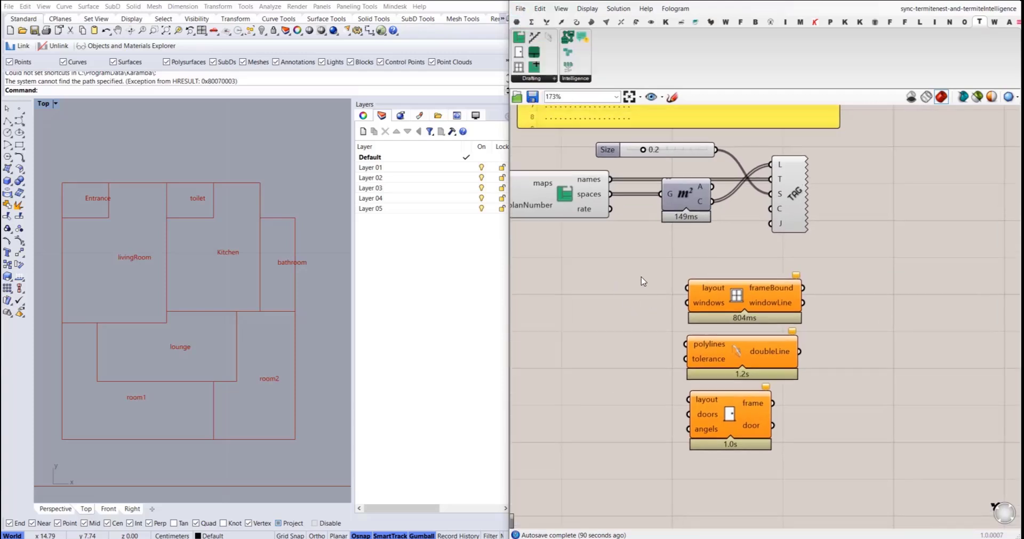
- Connect the layout component's spaces output to the place_window layout input and insert a relay on that wire
mouse_move(600, 197)
double_click(616, 322)
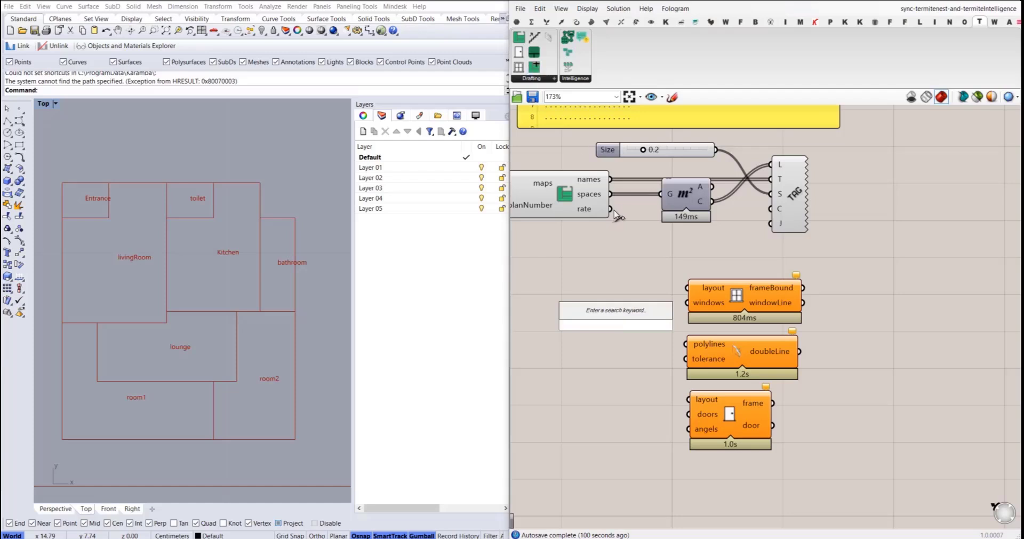
drag(611, 194, 639, 343)
double_click(665, 278)
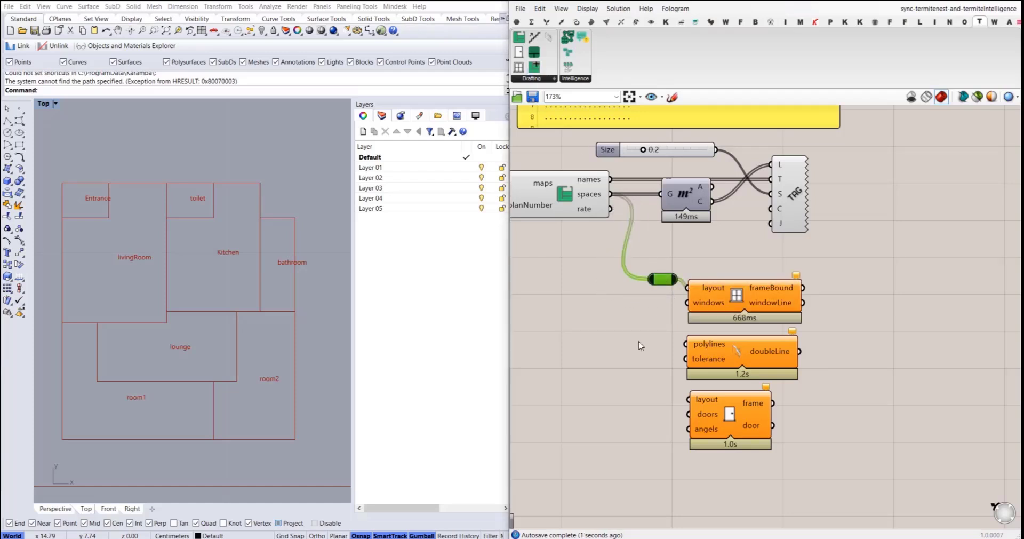
- Move the relay beside the wall_lines component and wire it to the polylines input and the place_doors layout input
right_drag(698, 353, 689, 342)
scroll(603, 304, up, 1)
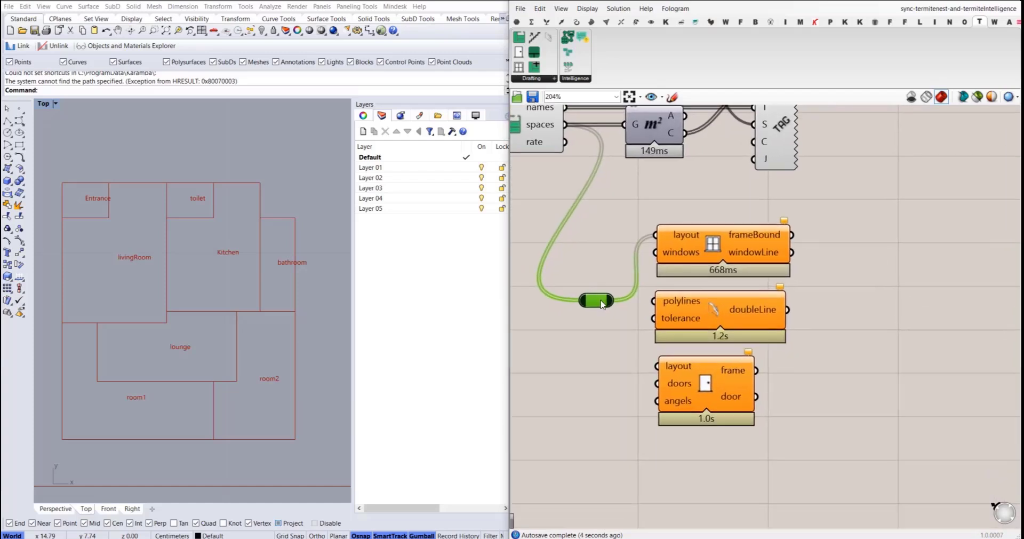
drag(603, 304, 657, 366)
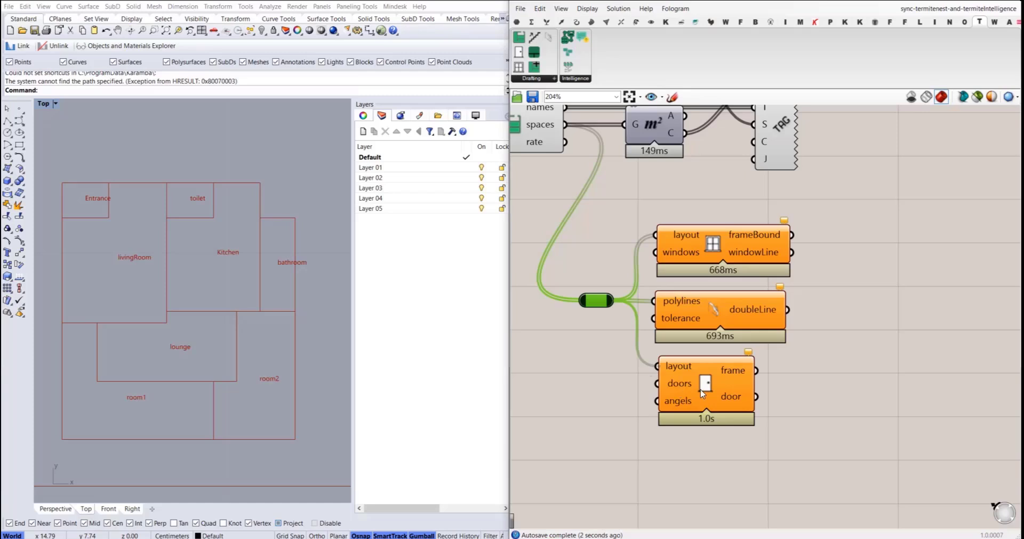
- In Rhino, rename Layer 01 to windows and Layer 02 to doors
right_drag(670, 310, 720, 327)
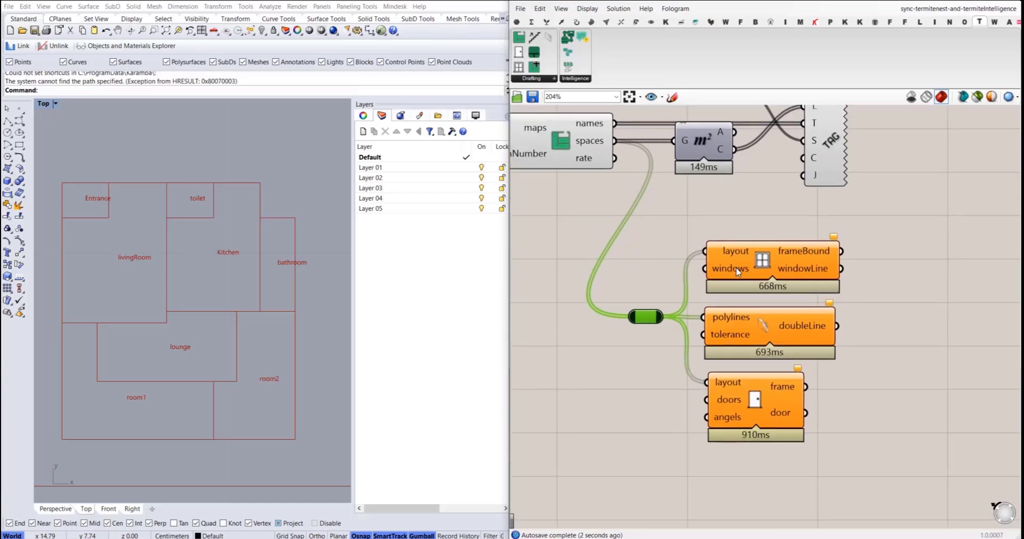
click(745, 273)
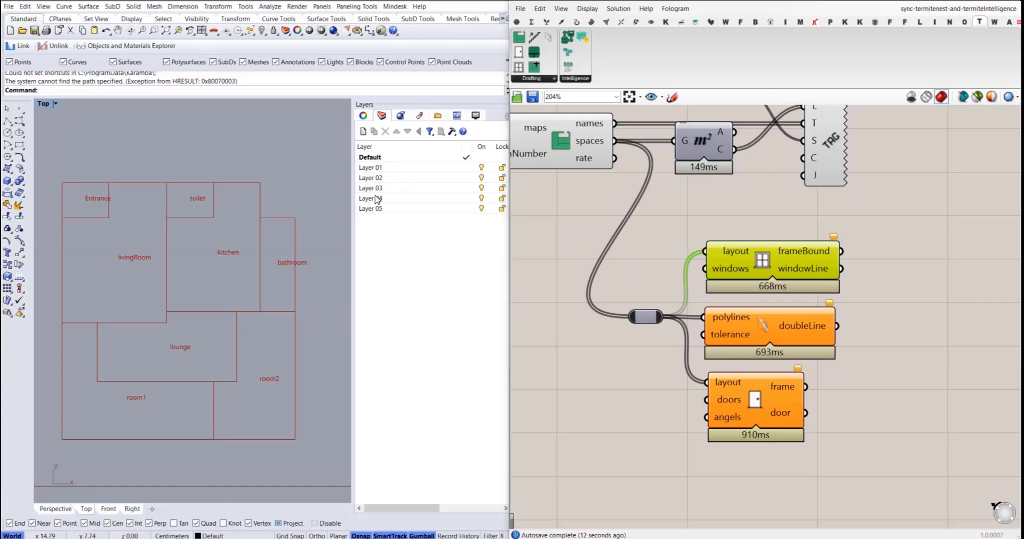
double_click(376, 168)
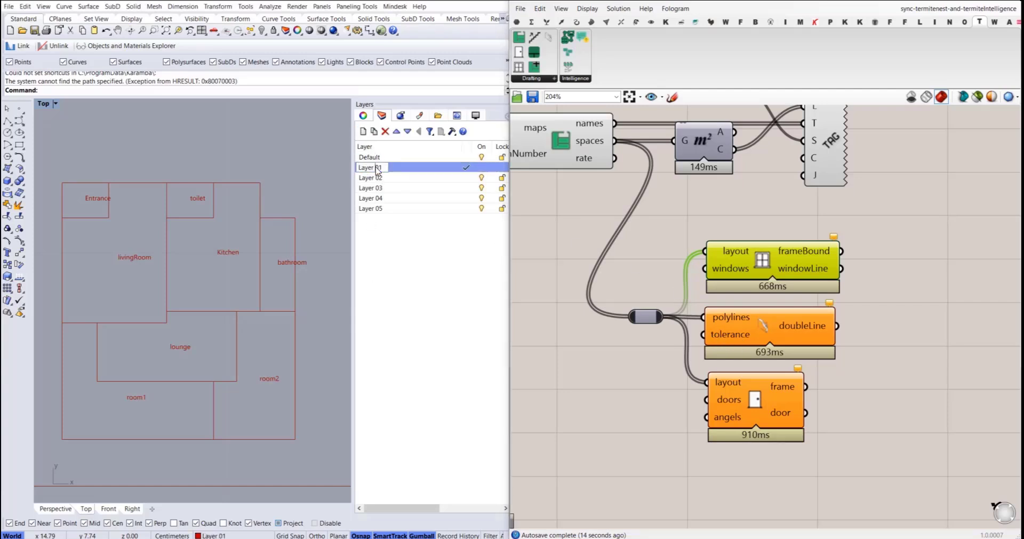
text(windows)
double_click(379, 178)
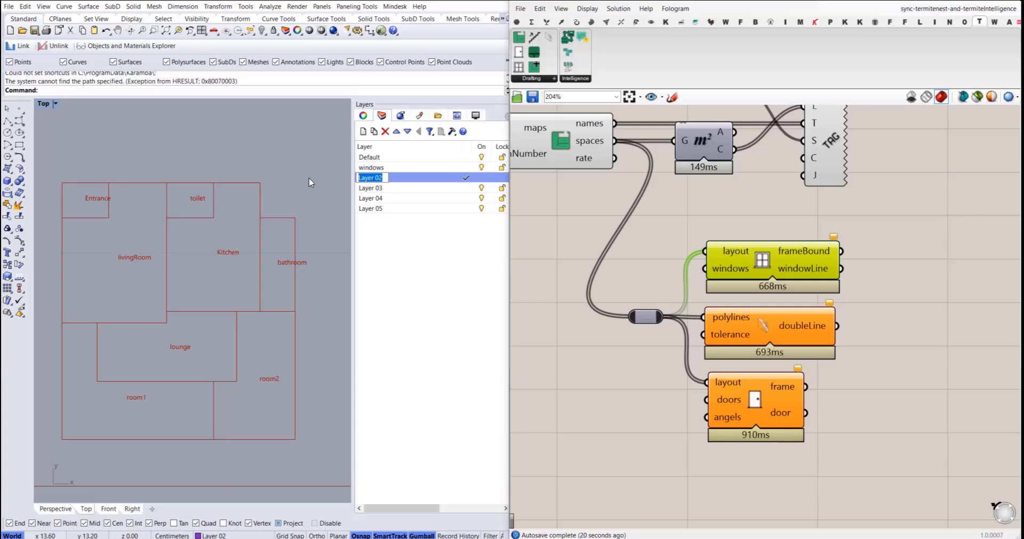
text(doors)
key(Return)
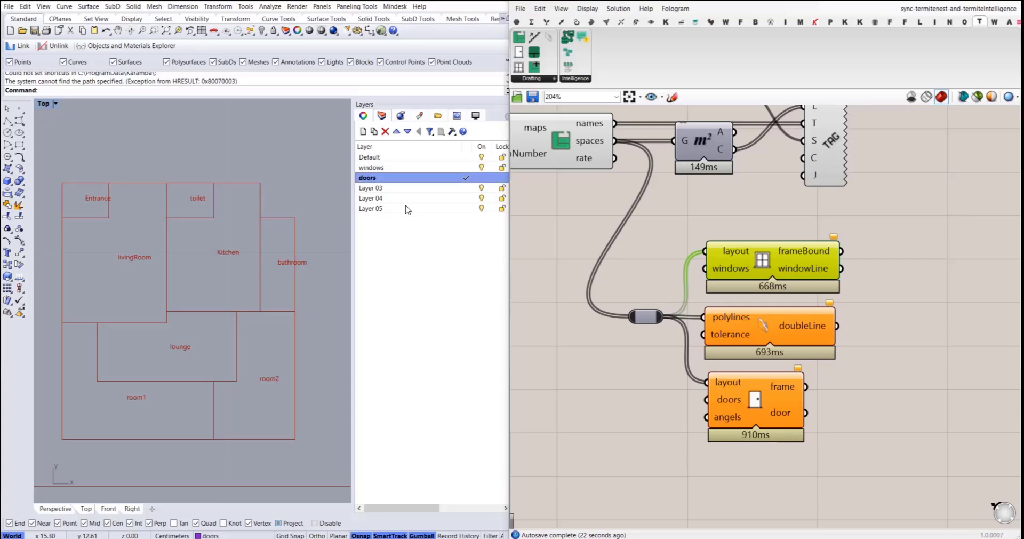
- Shift the window, wall and door components away from the relay to make room for their inputs
drag(931, 264, 808, 421)
click(682, 431)
right_drag(681, 431, 666, 432)
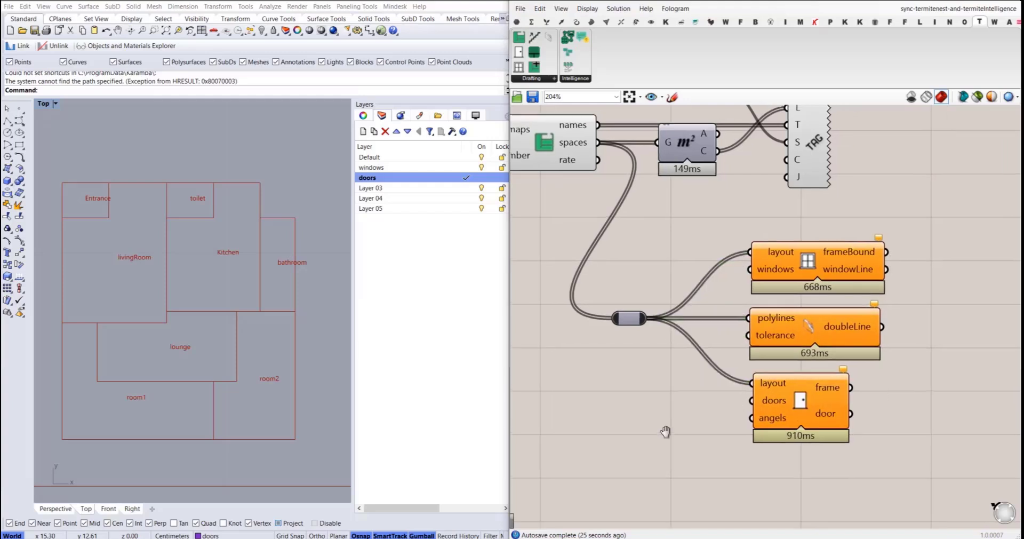
- Search the components for "pipeline" and add a Geometry Pipeline to the canvas
double_click(625, 414)
text(pipe)
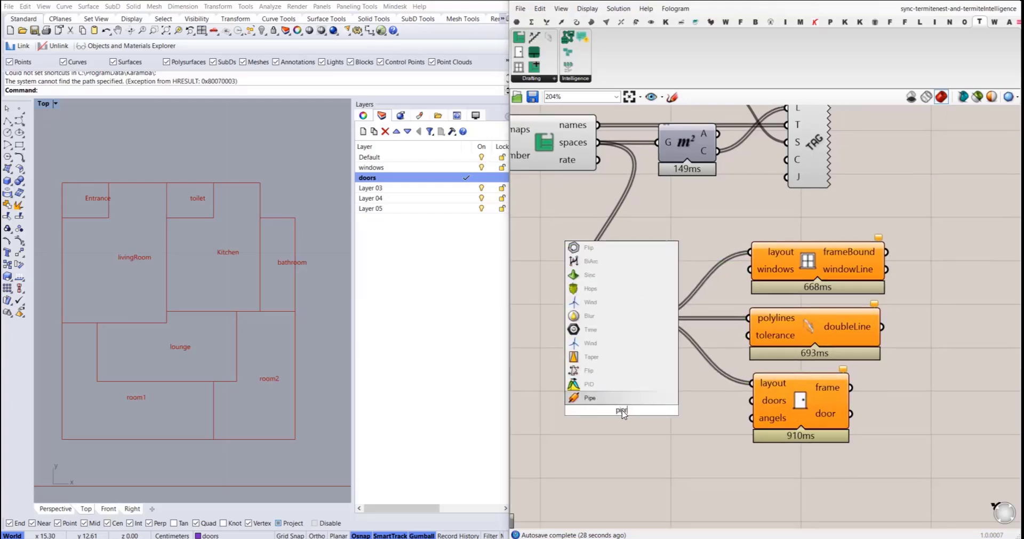
key(BackSpace)
key(BackSpace)
key(BackSpace)
key(BackSpace)
text(pi)
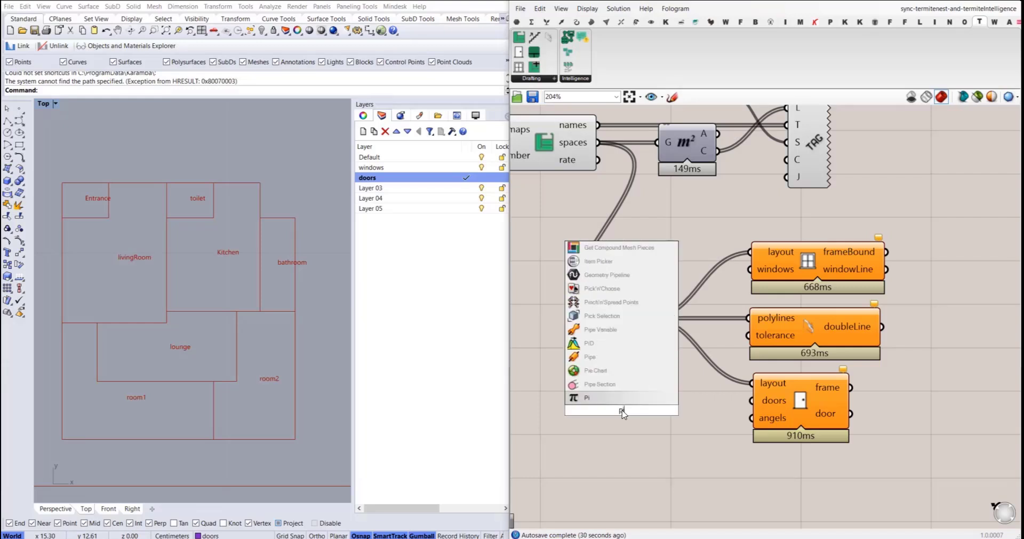
text(peline)
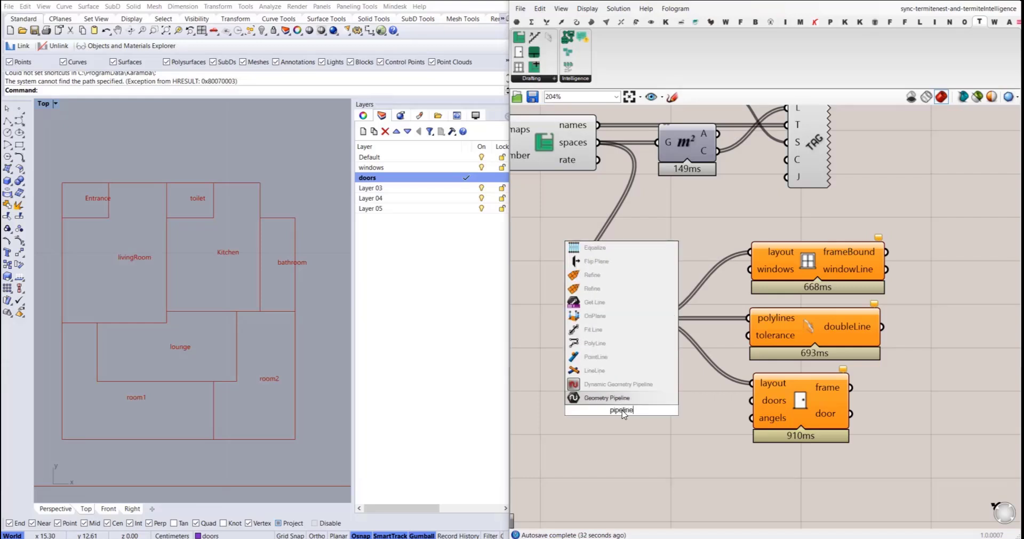
click(605, 397)
- Position the Geometry Pipeline below the relay, beside the wall and door components
drag(614, 405, 670, 251)
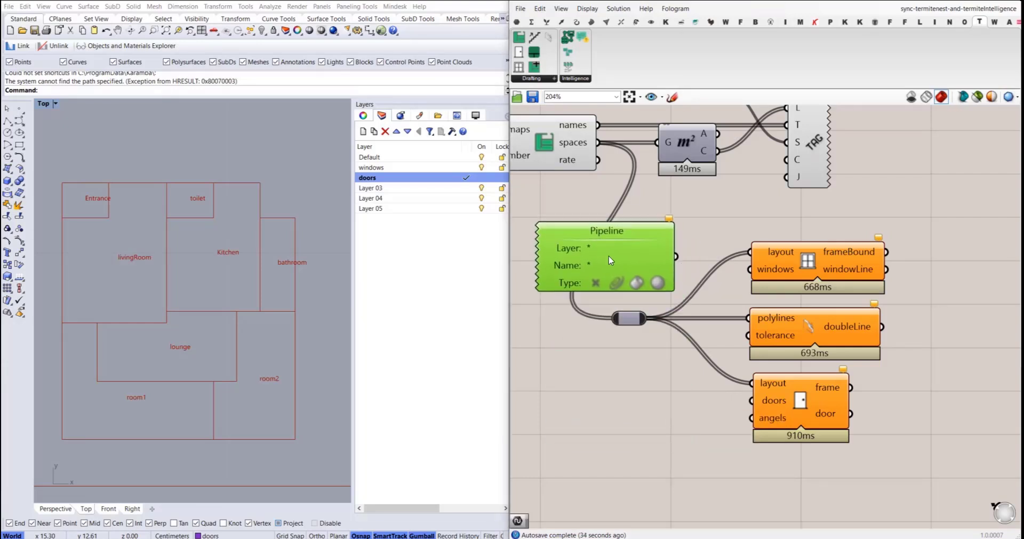
scroll(754, 314, down, 3)
right_drag(754, 314, 665, 306)
drag(641, 274, 609, 368)
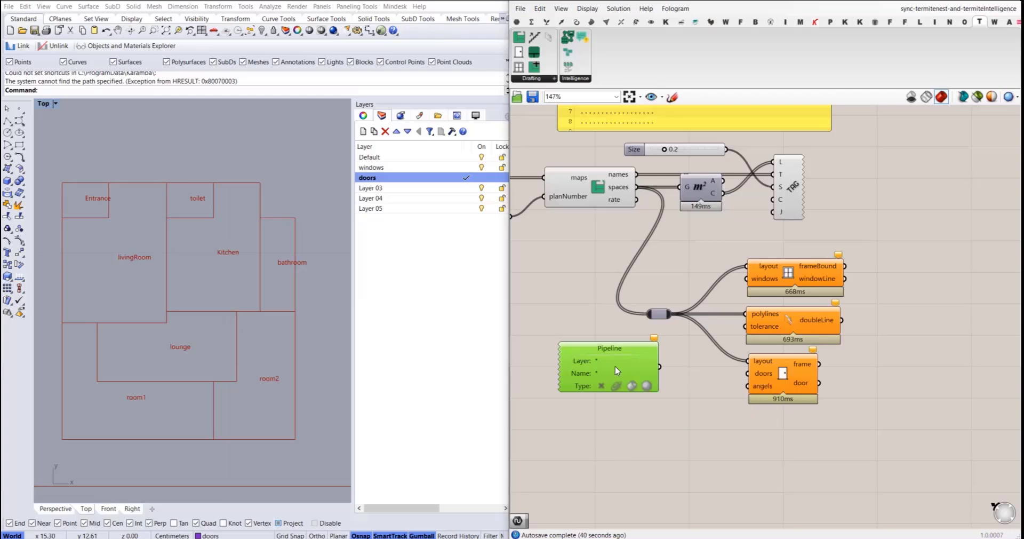
drag(619, 367, 632, 364)
click(516, 22)
click(597, 244)
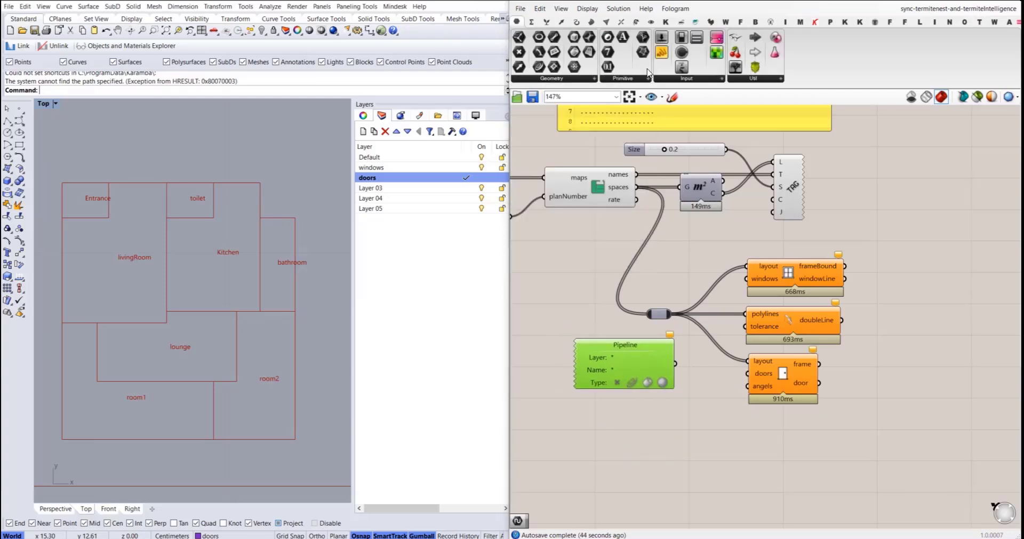
click(572, 79)
click(613, 282)
- Set the Geometry Pipeline's layer filter to windows
drag(601, 363, 583, 358)
scroll(583, 359, up, 2)
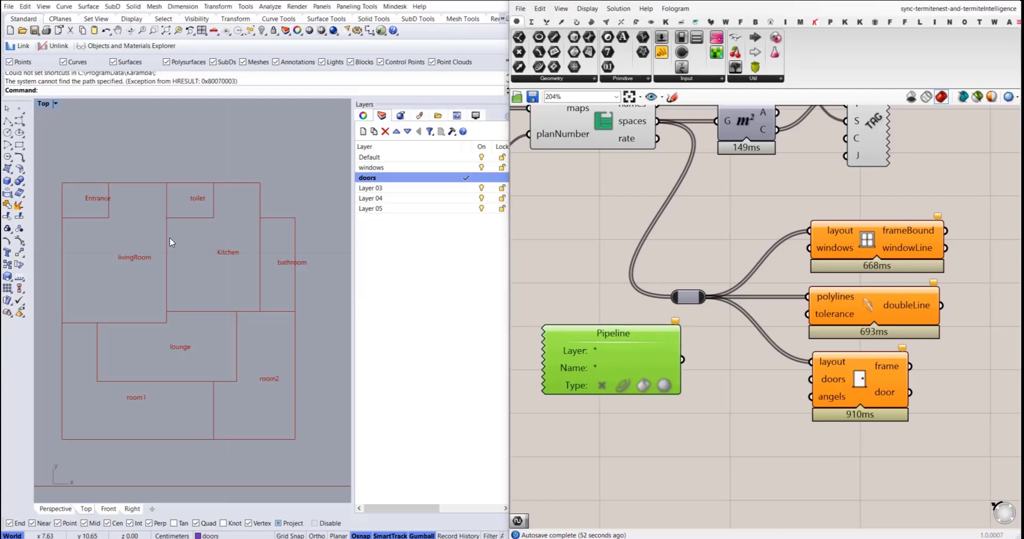
right_drag(171, 242, 181, 235)
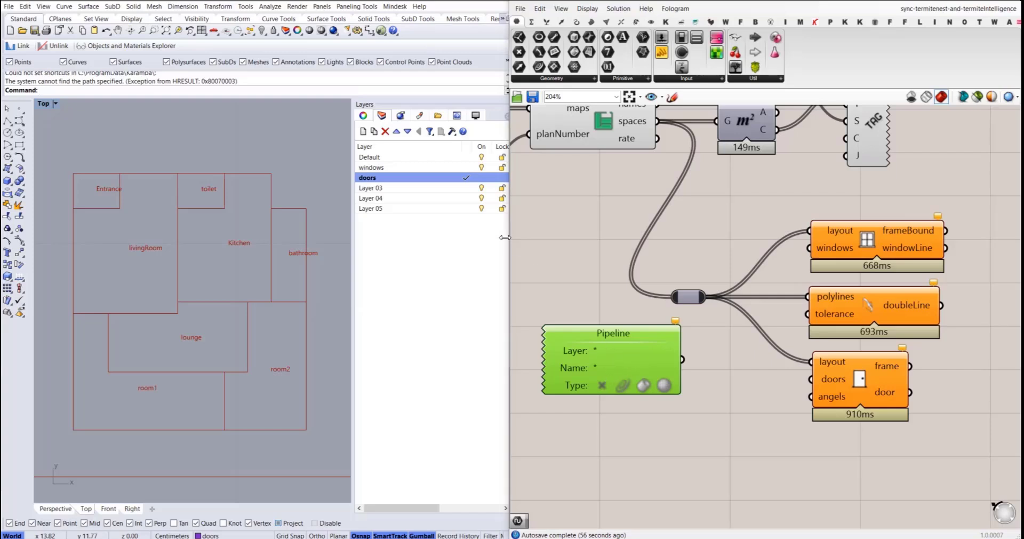
mouse_move(649, 344)
mouse_down()
mouse_move(621, 256)
mouse_move(648, 326)
mouse_up()
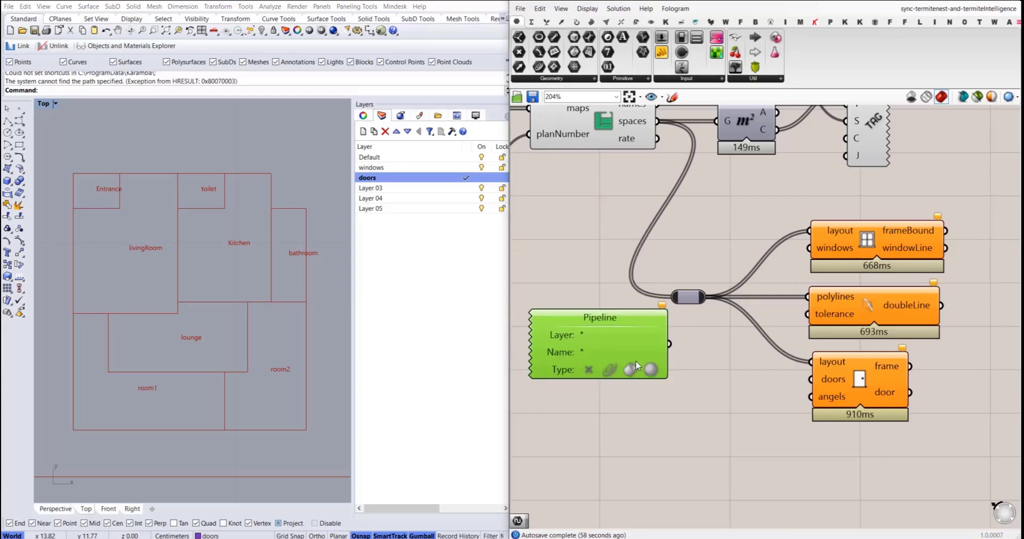
double_click(587, 336)
text(win)
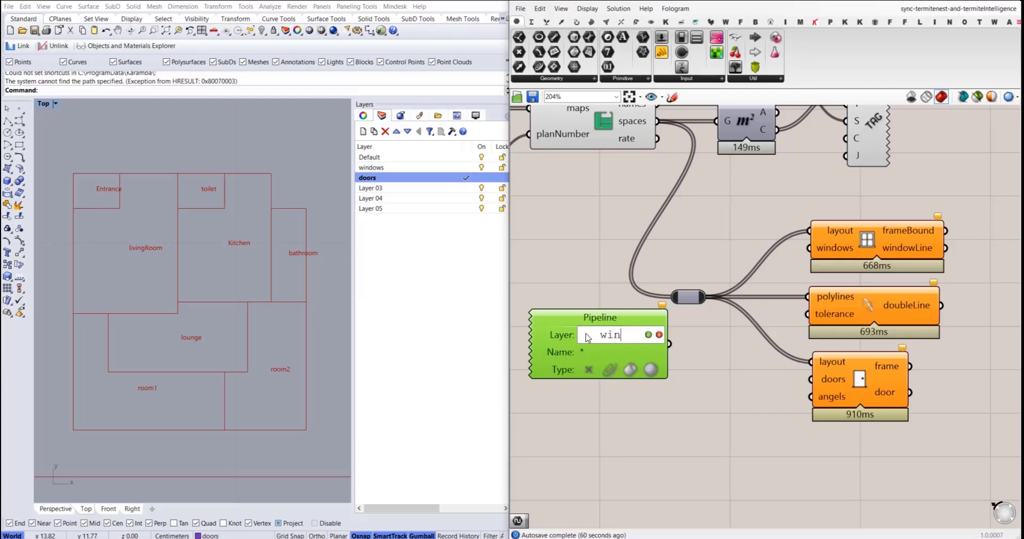
text(dows)
click(648, 335)
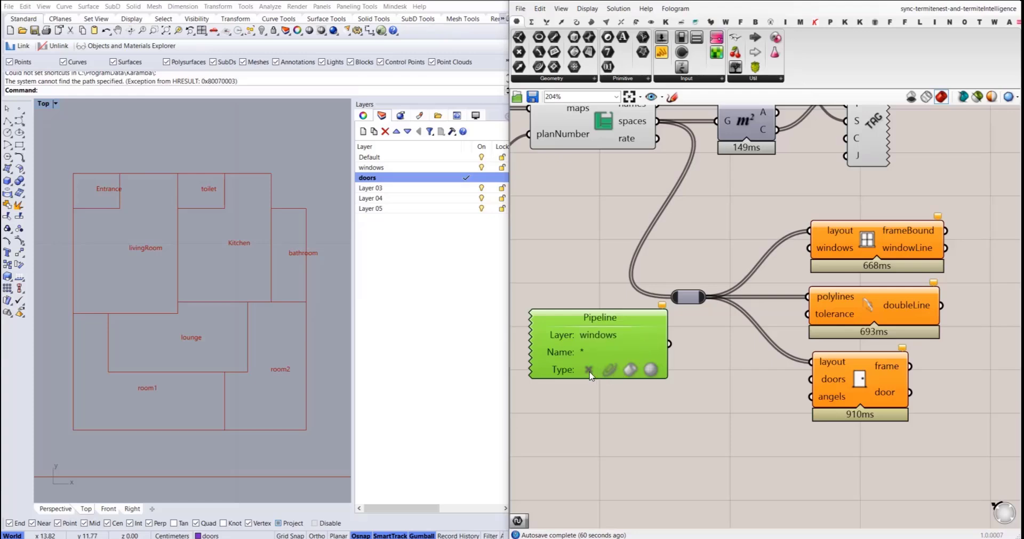
- Enable the point-type filter on the windows Geometry Pipeline and nudge it slightly on the canvas
scroll(589, 376, up, 3)
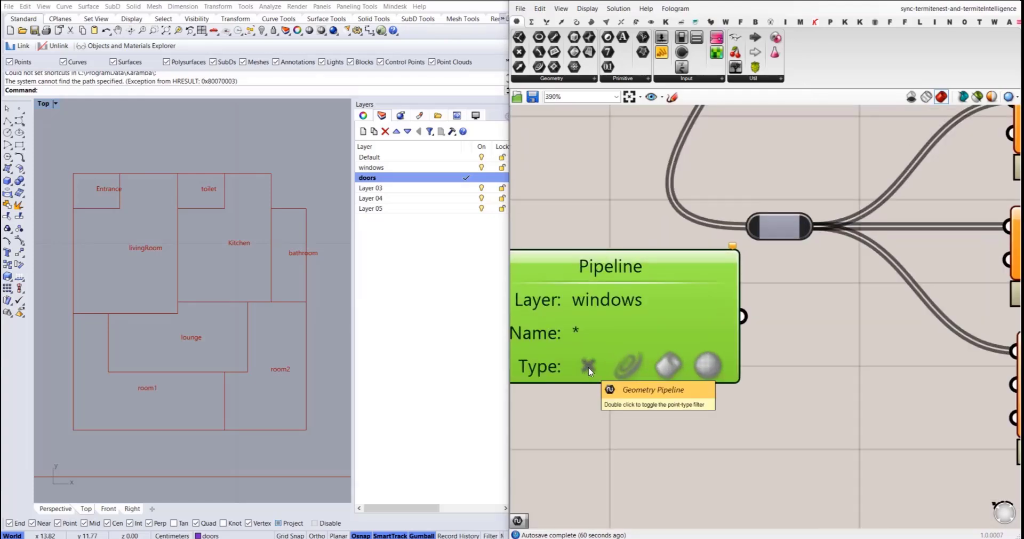
double_click(589, 368)
scroll(590, 357, down, 4)
scroll(592, 342, up, 2)
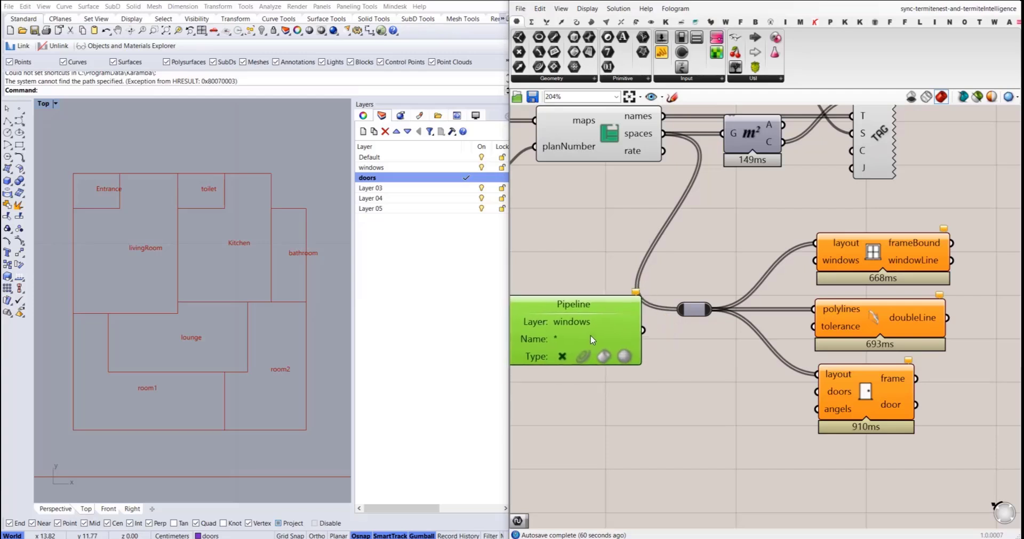
drag(590, 335, 587, 352)
right_drag(595, 346, 649, 329)
- Duplicate the windows Geometry Pipeline directly below the original and set the copy's layer filter to doors
alt+drag(649, 329, 649, 415)
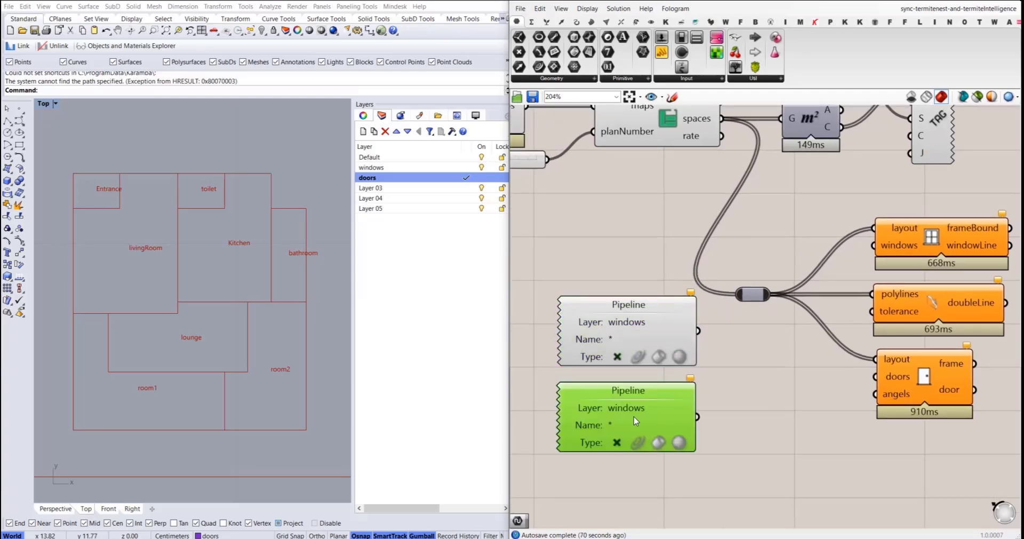
double_click(631, 409)
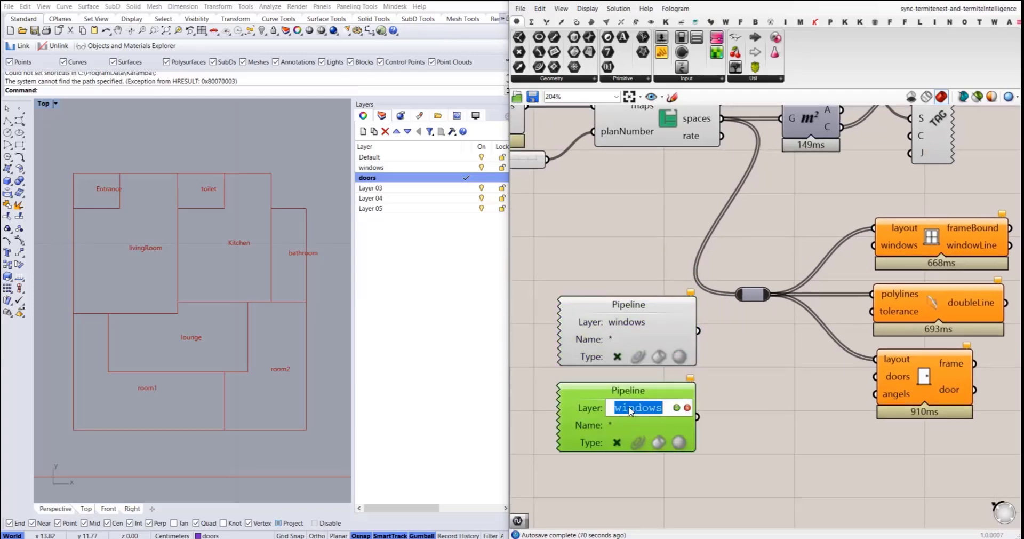
text(doors)
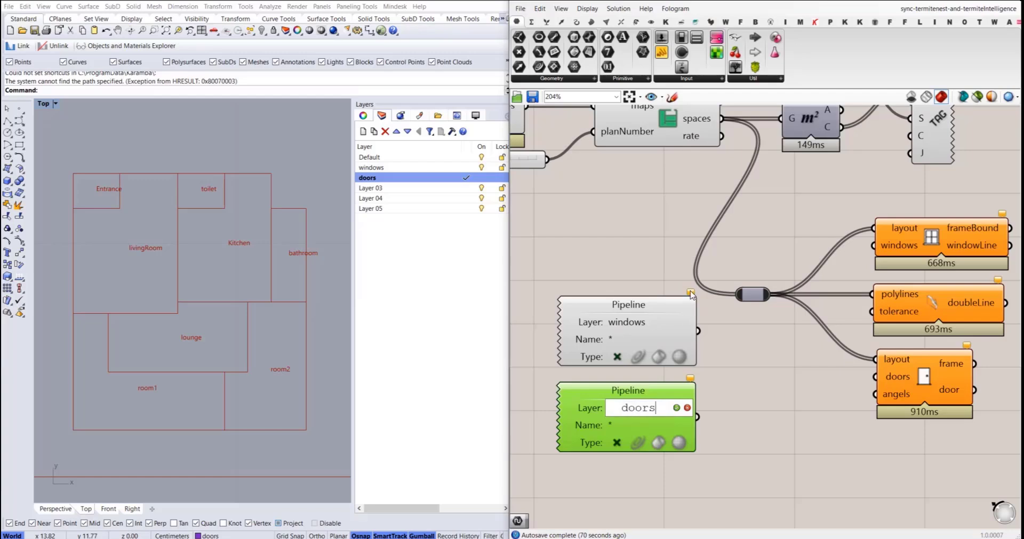
click(676, 408)
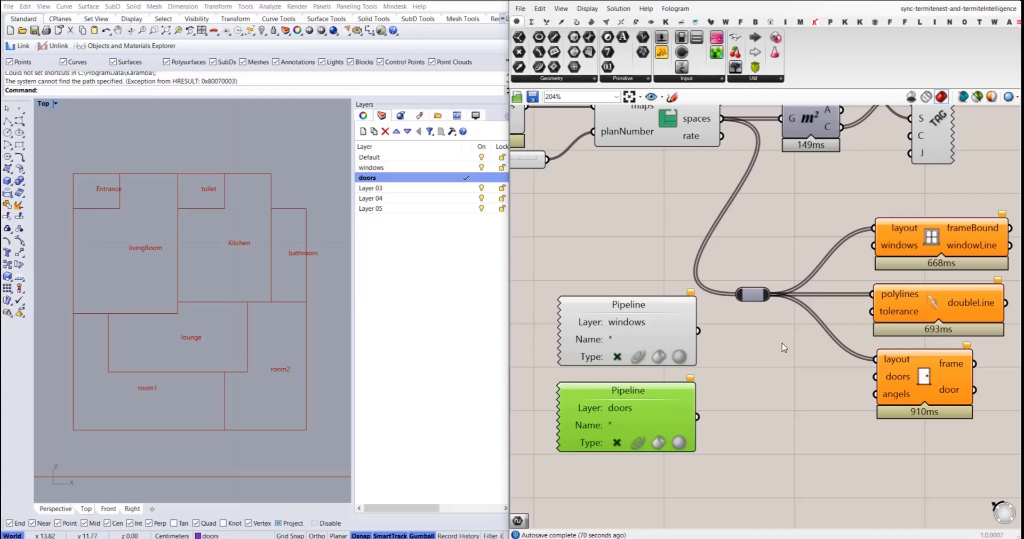
click(781, 344)
- Connect the windows pipeline to the window component's windows input and the doors pipeline to the door component's doors input
right_drag(757, 352, 723, 362)
drag(664, 345, 839, 255)
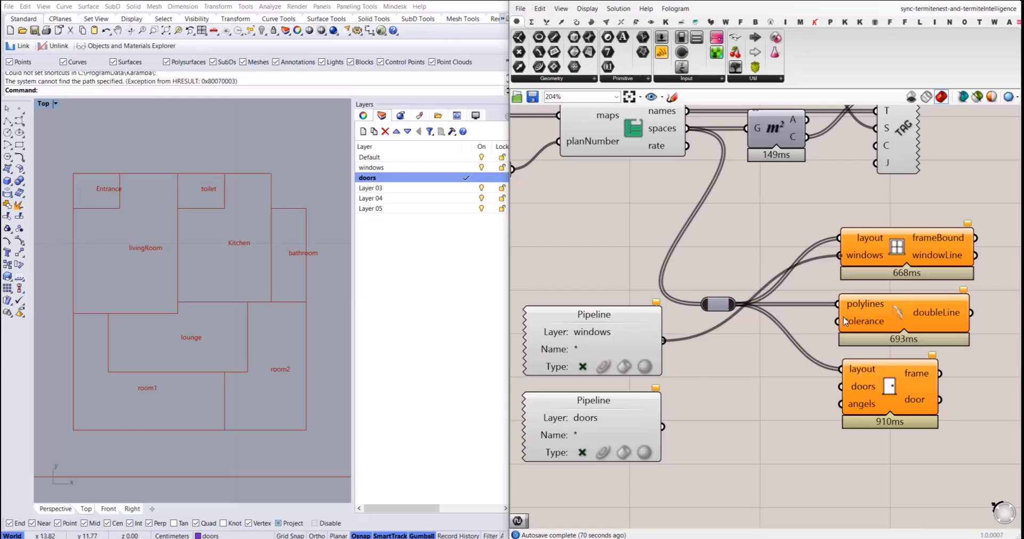
drag(840, 386, 662, 427)
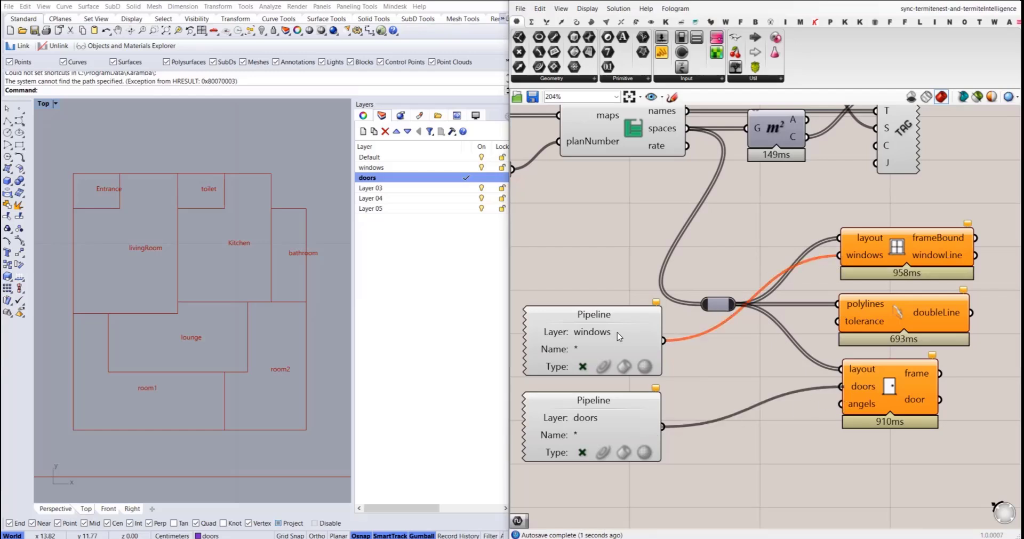
- Reposition both Geometry Pipelines so each lines up with the window or door input it feeds
drag(619, 335, 615, 314)
drag(616, 265, 620, 243)
drag(627, 417, 618, 377)
drag(613, 259, 607, 236)
right_drag(869, 432, 823, 378)
scroll(823, 377, up, 2)
scroll(825, 342, down, 2)
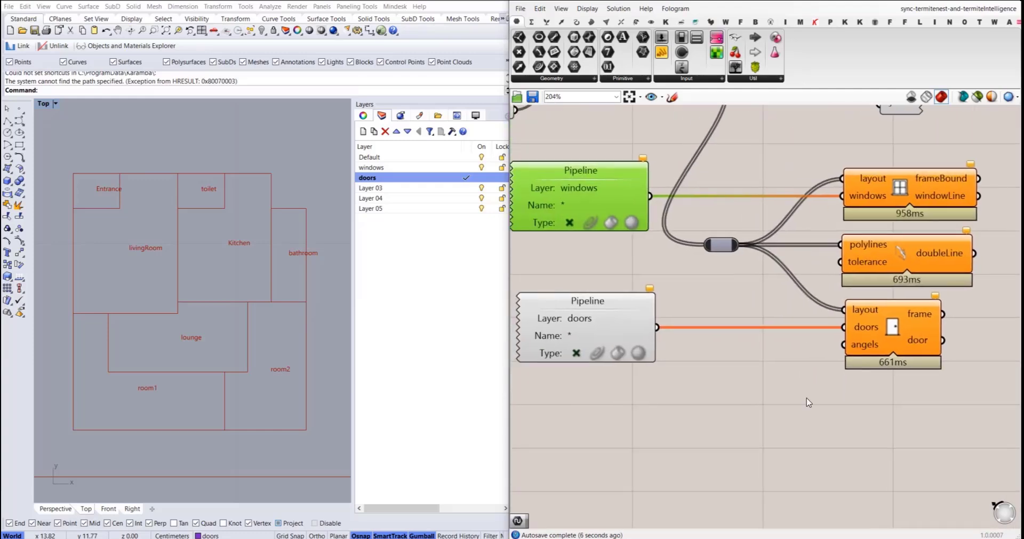
- Add a number slider of 30 below the door component and connect it to the angels input
double_click(799, 404)
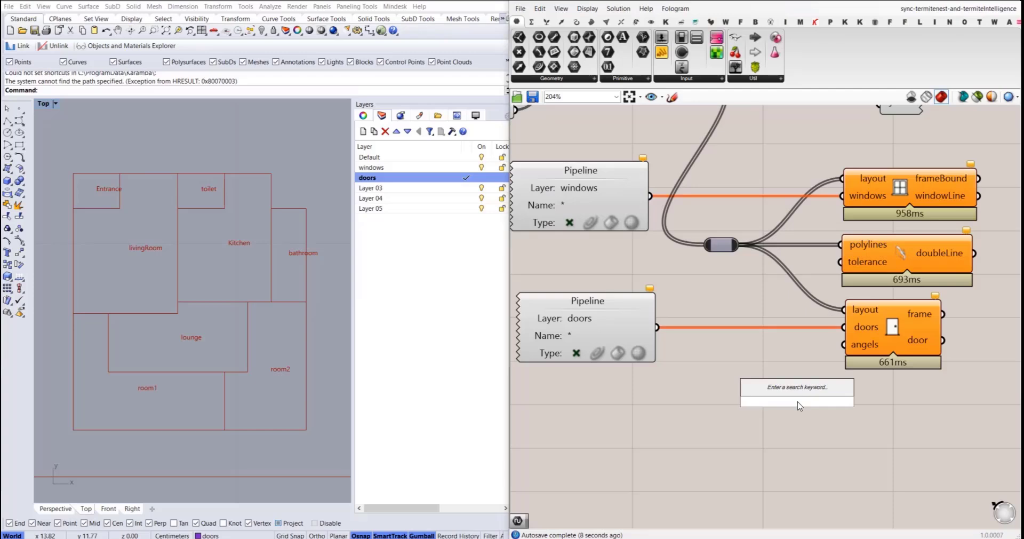
text(30)
key(Return)
scroll(820, 367, up, 3)
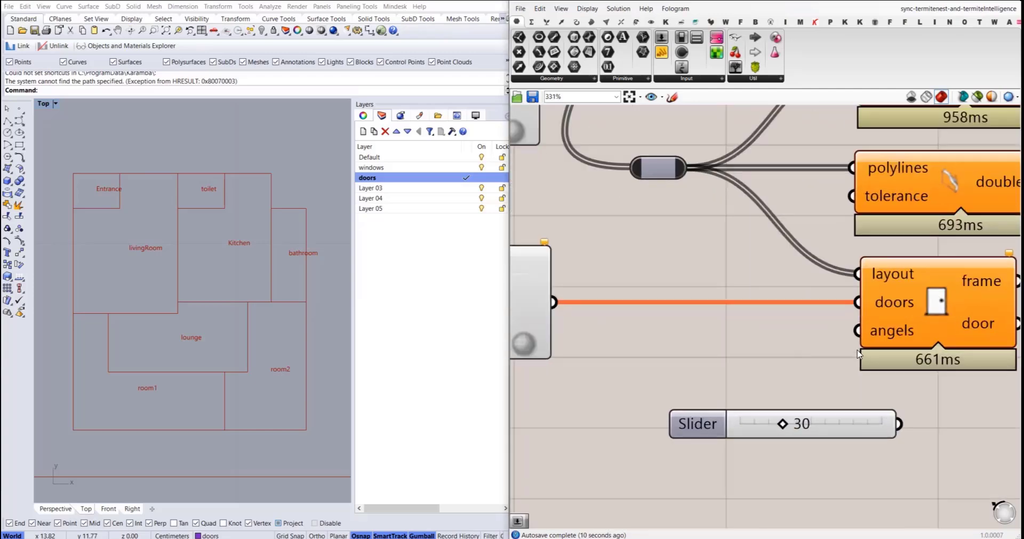
mouse_move(857, 330)
mouse_down()
mouse_move(887, 404)
mouse_move(795, 400)
mouse_up()
scroll(861, 394, down, 2)
right_drag(780, 258, 671, 320)
click(671, 321)
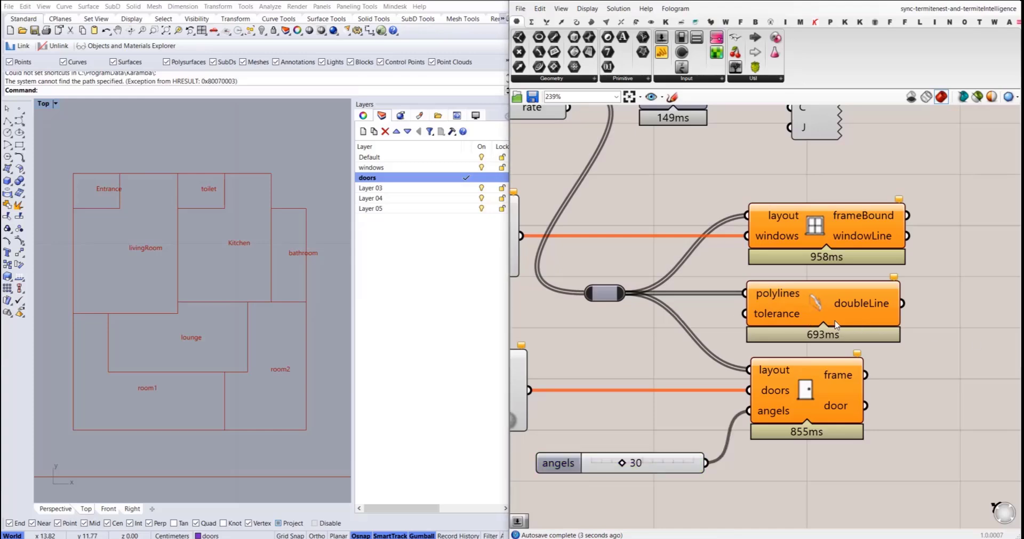
- Examine the layout component's generated room outlines in the Rhino viewport and its links to the drafting components
scroll(757, 320, up, 3)
scroll(782, 299, down, 4)
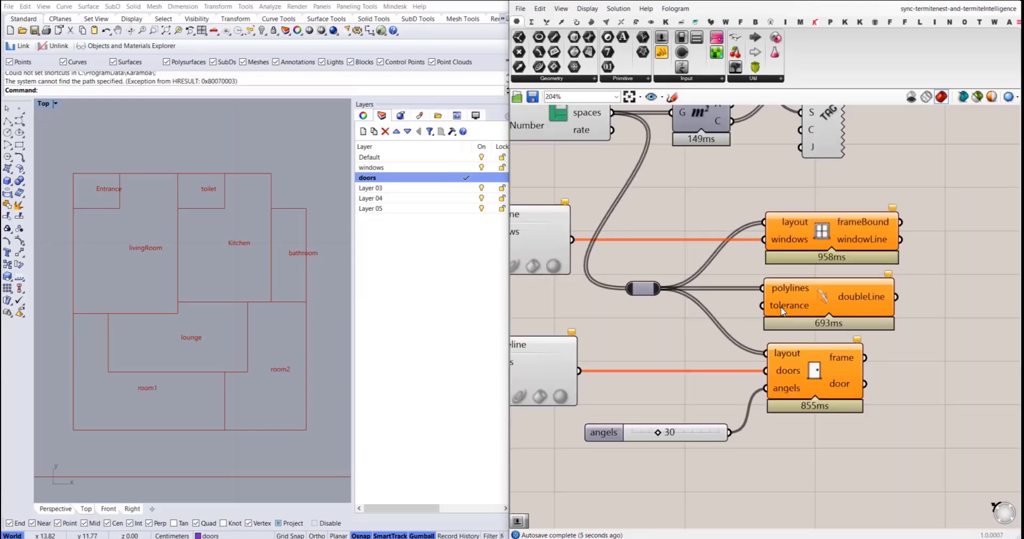
right_drag(779, 306, 846, 319)
right_drag(676, 177, 683, 211)
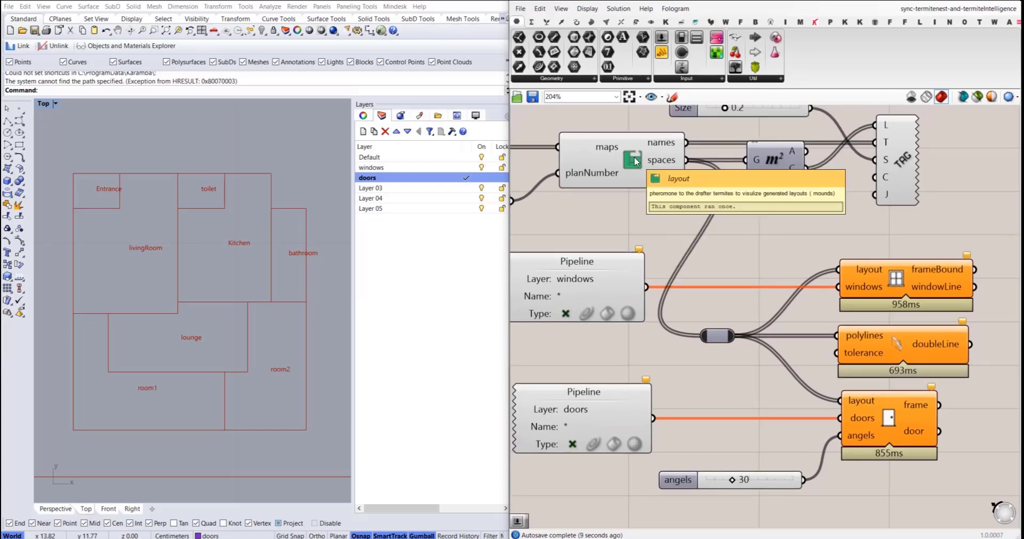
right_drag(635, 161, 700, 200)
click(700, 200)
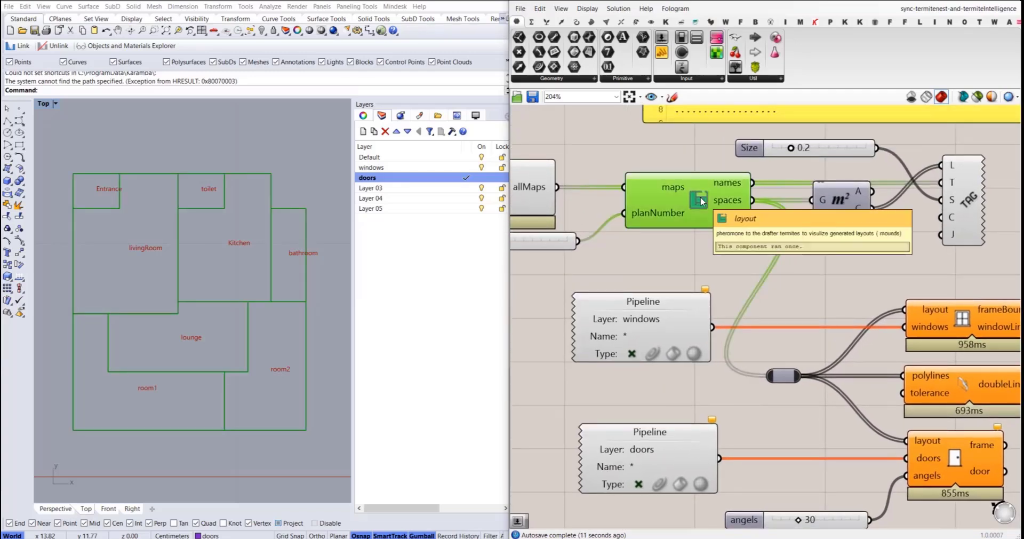
right_drag(710, 211, 618, 173)
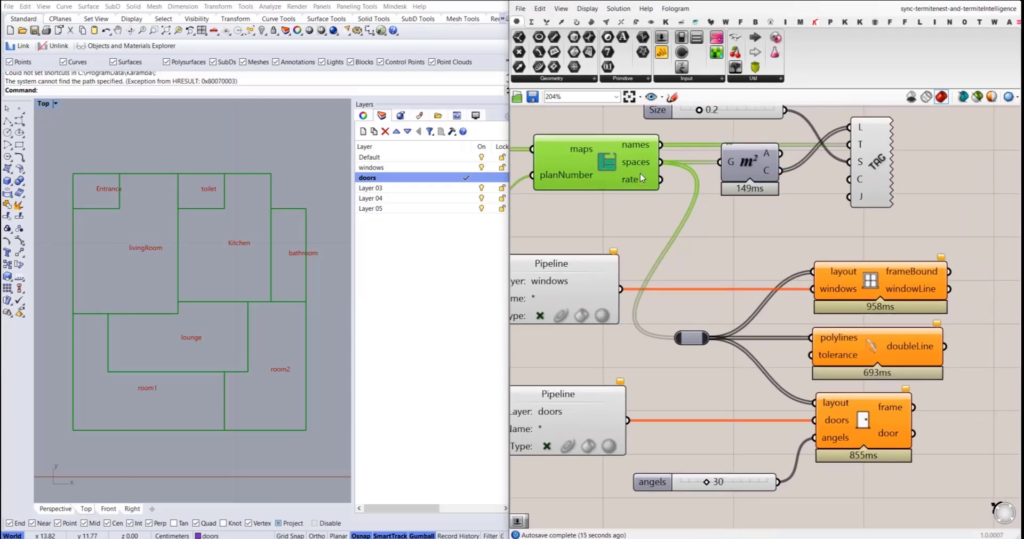
click(341, 281)
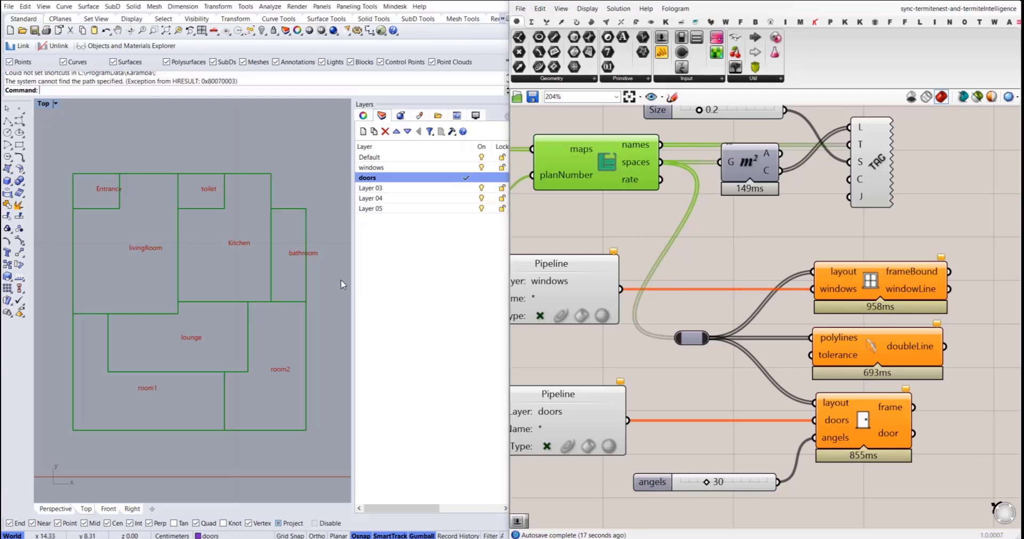
right_drag(190, 271, 189, 269)
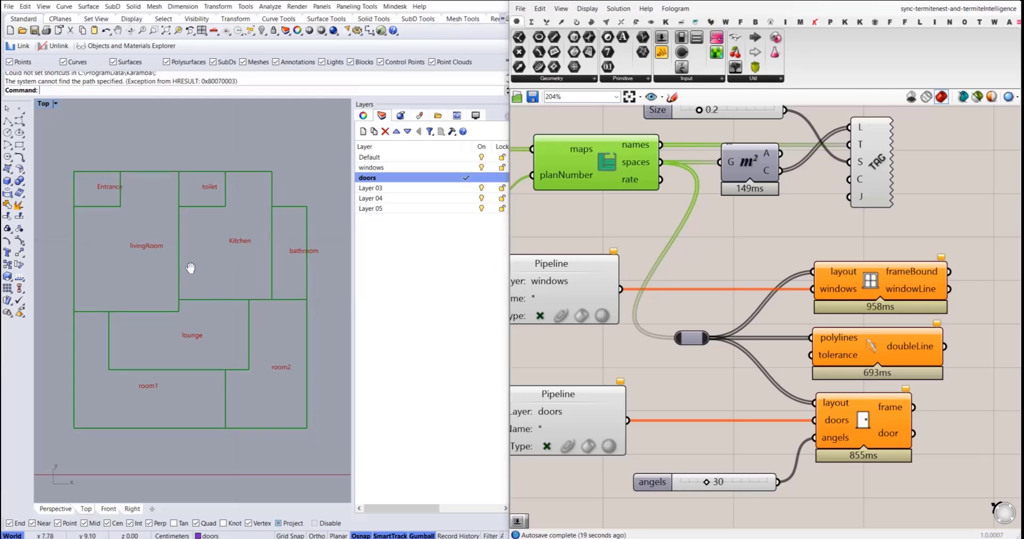
click(719, 243)
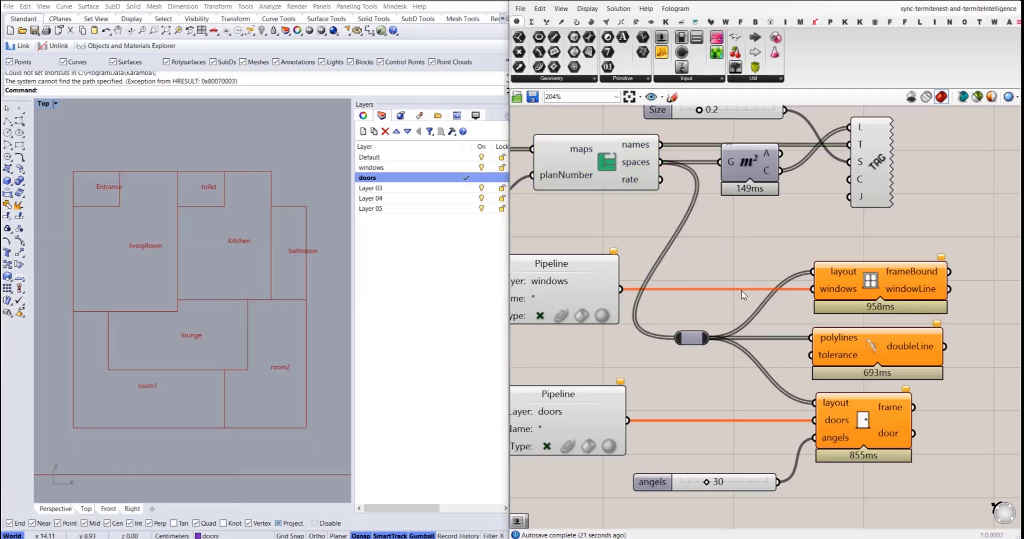
right_drag(751, 303, 714, 289)
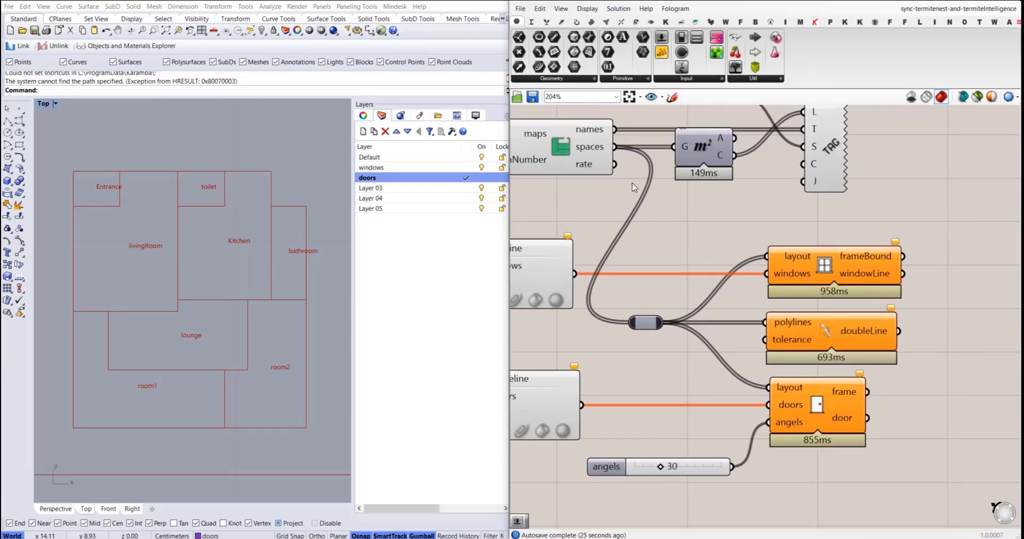
- Add a number slider of 0.1 beside the wall component and connect it to the tolerance input
right_drag(821, 331, 747, 304)
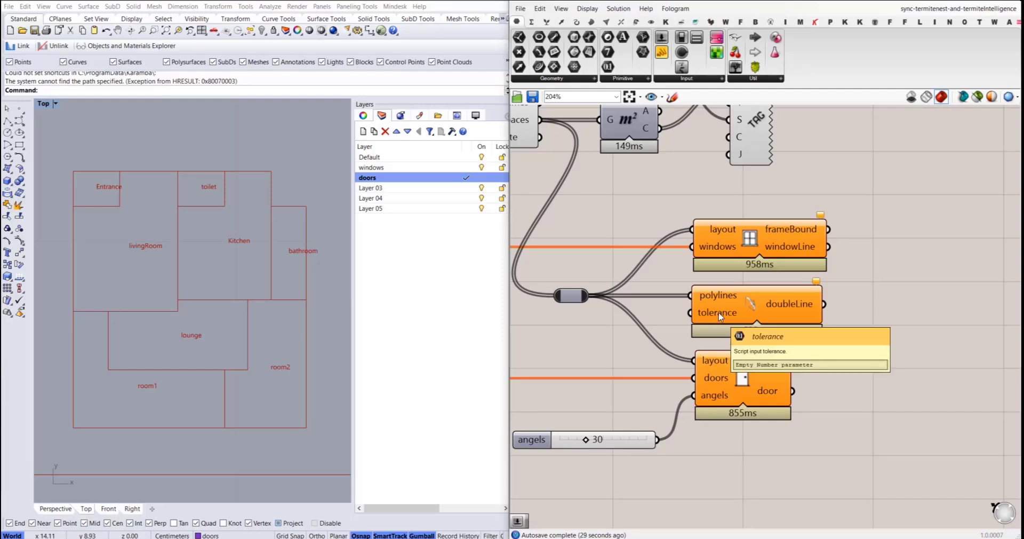
double_click(604, 347)
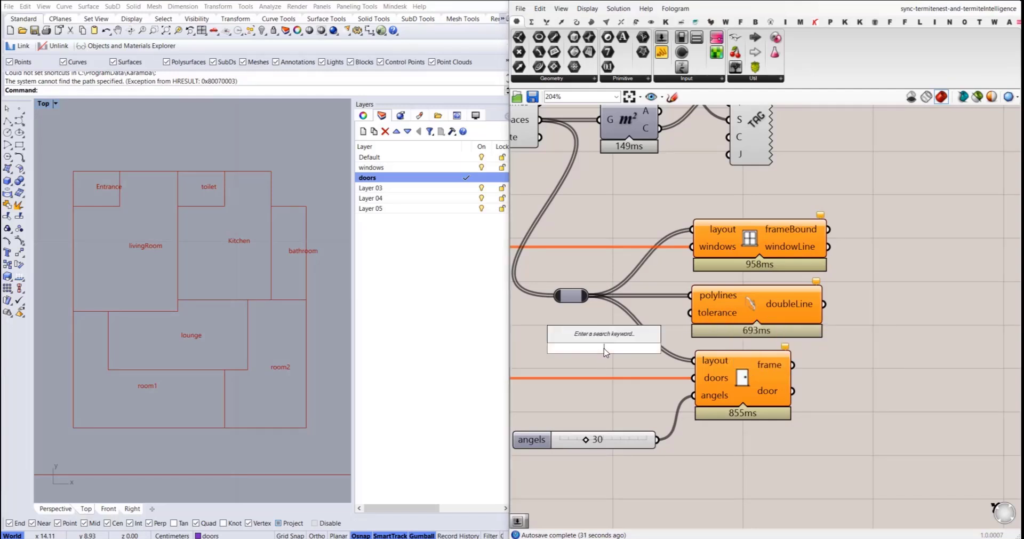
text(0.1)
key(Return)
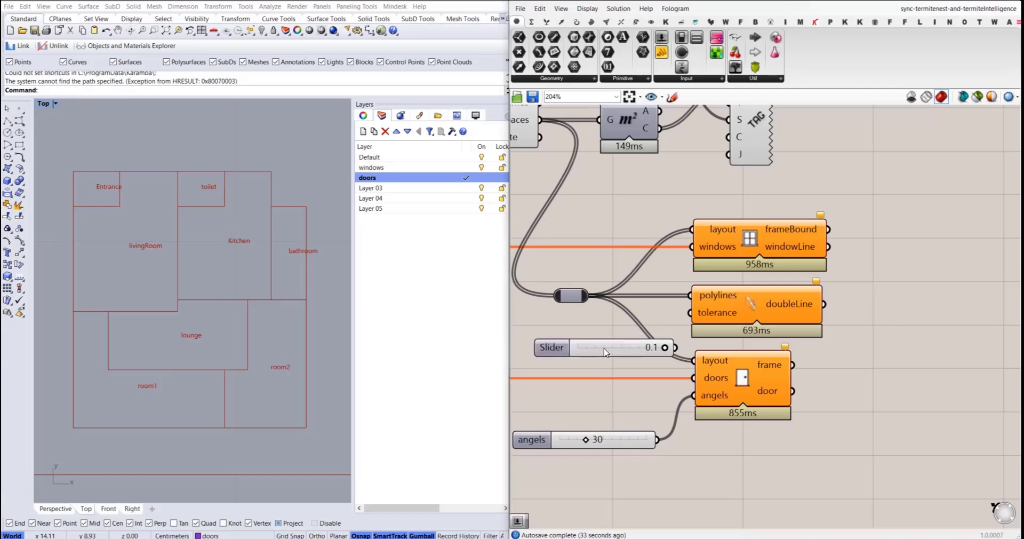
drag(604, 348, 559, 336)
scroll(559, 340, up, 2)
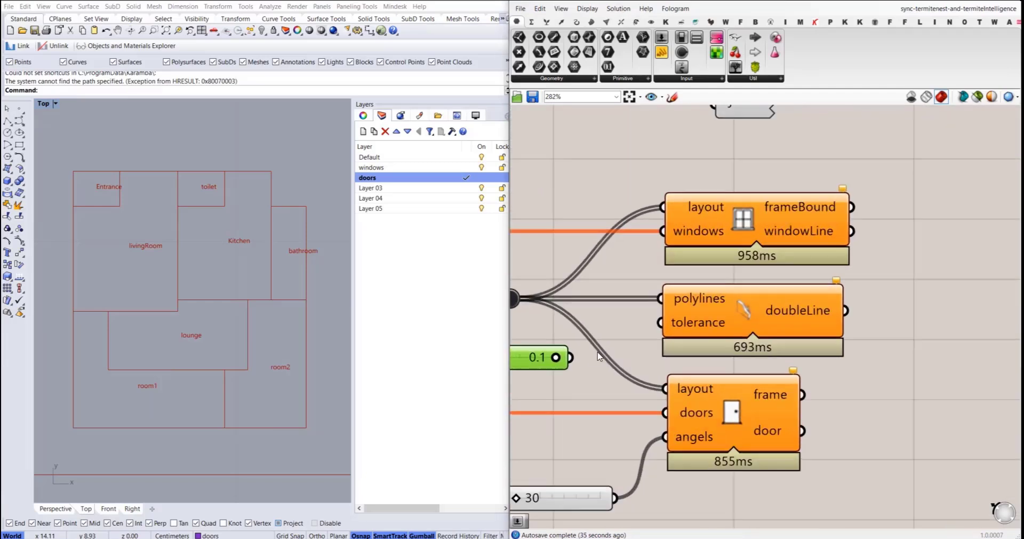
drag(657, 324, 574, 371)
scroll(571, 374, down, 3)
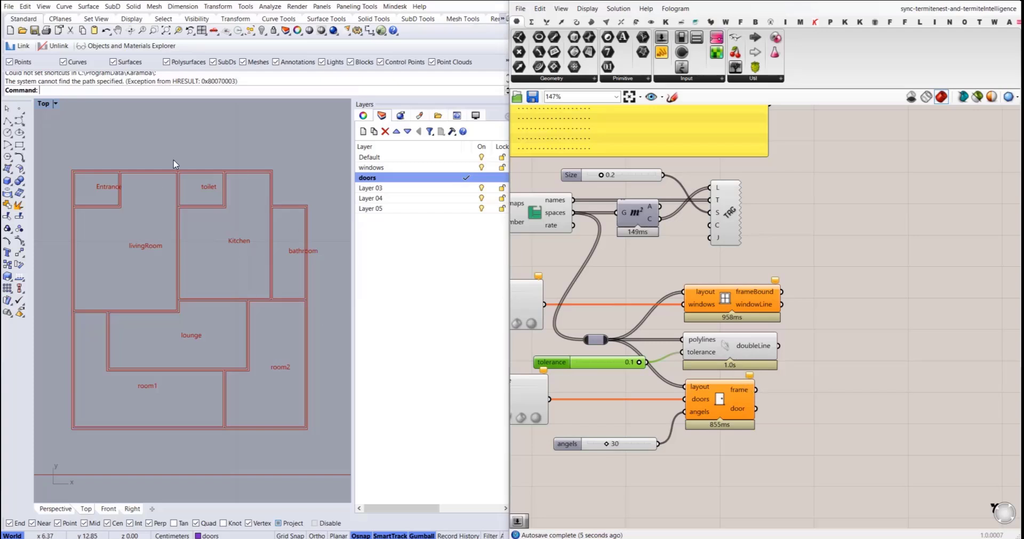
- Move the tolerance slider just below the relay, level with the wall component's tolerance input
right_drag(755, 301, 792, 279)
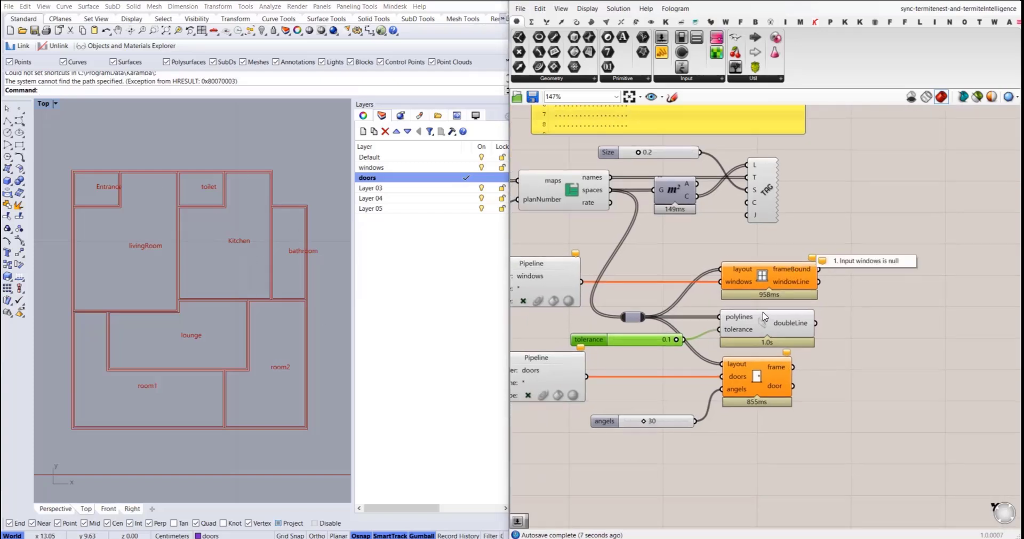
scroll(763, 313, up, 2)
right_drag(790, 358, 815, 353)
drag(648, 356, 597, 340)
click(615, 368)
right_drag(616, 369, 692, 384)
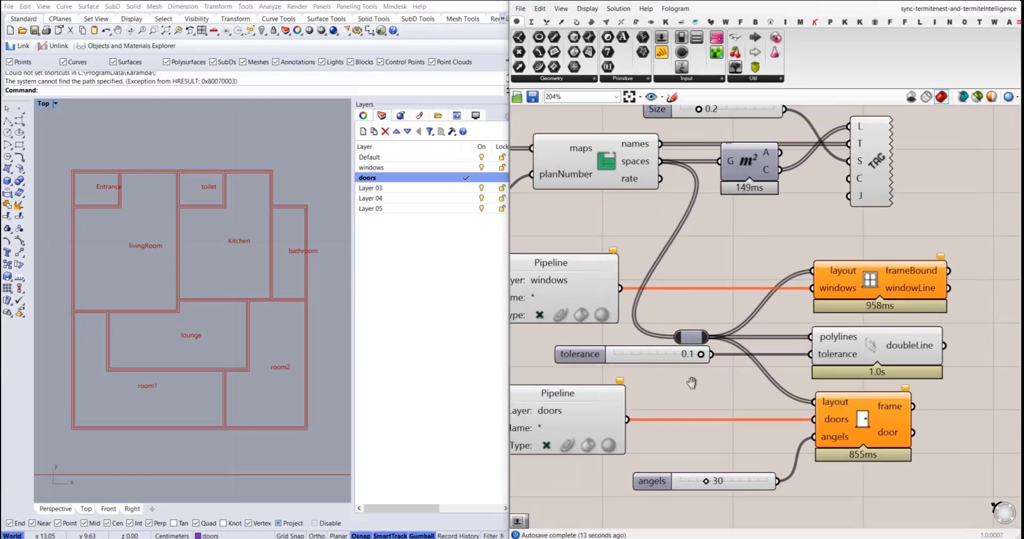
- Highlight the wall component's output and examine the double-line walls around the rooms in the Rhino viewport
click(877, 352)
scroll(270, 194, up, 5)
scroll(260, 152, down, 3)
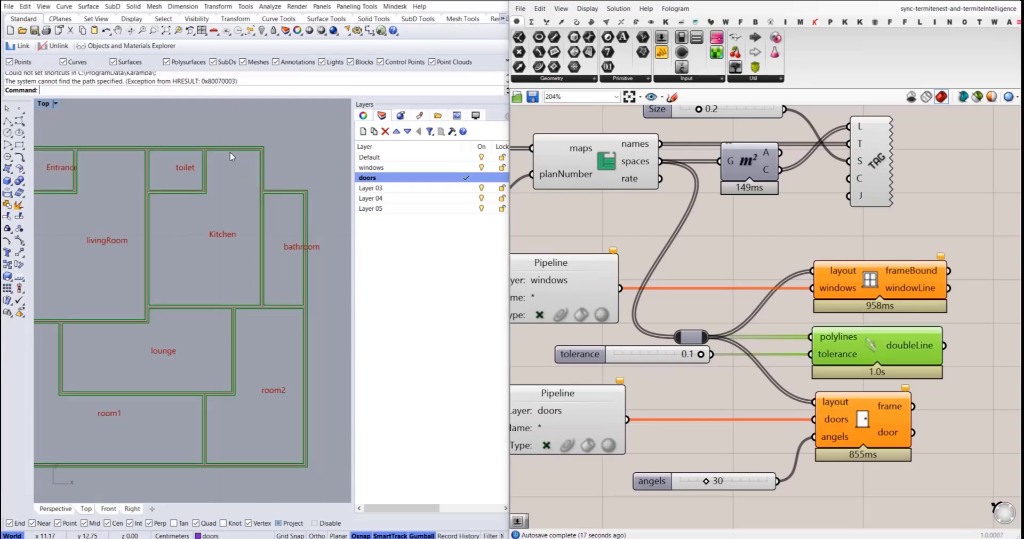
right_drag(142, 172, 207, 172)
scroll(181, 170, down, 4)
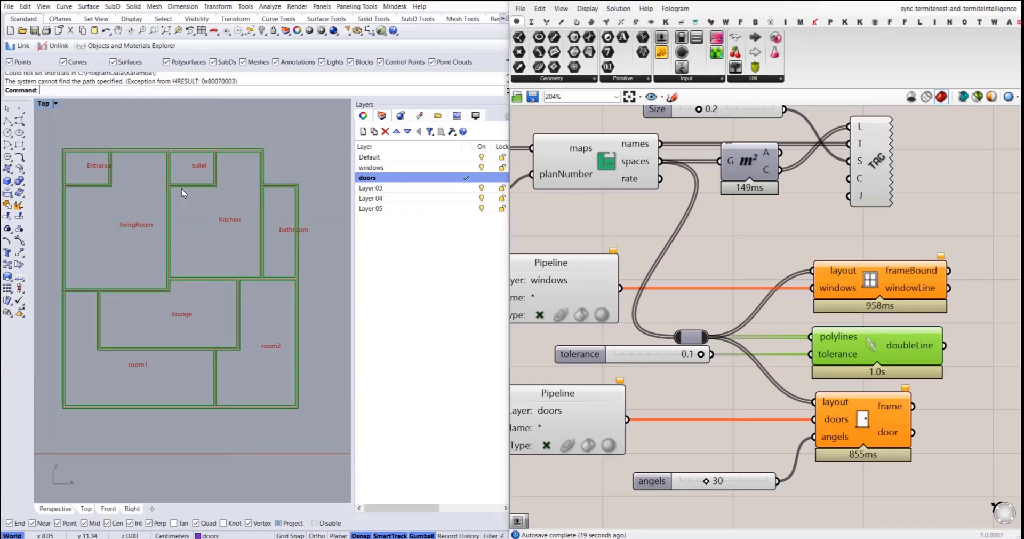
click(832, 245)
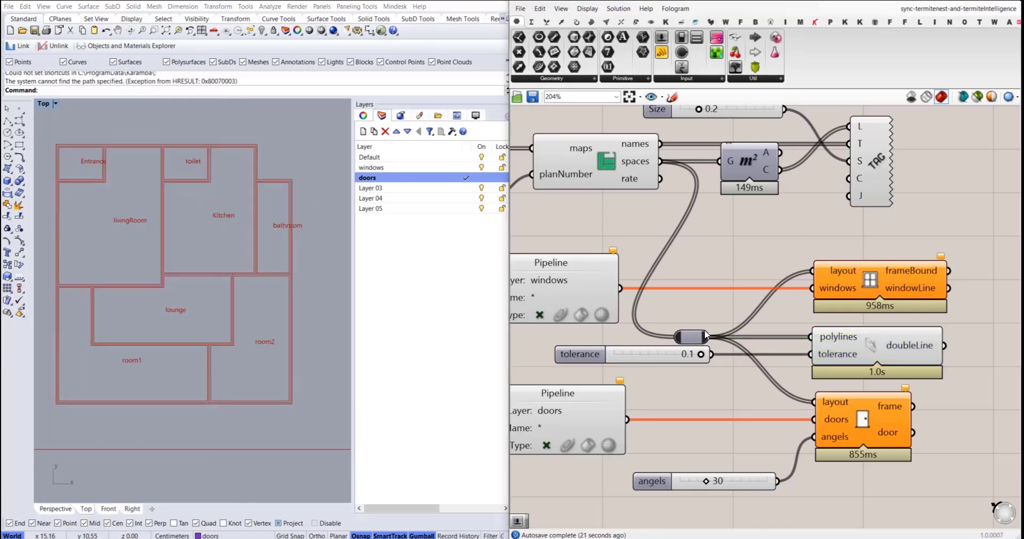
- Turn off the preview of the layout component that supplies the room outlines
right_drag(683, 314, 744, 325)
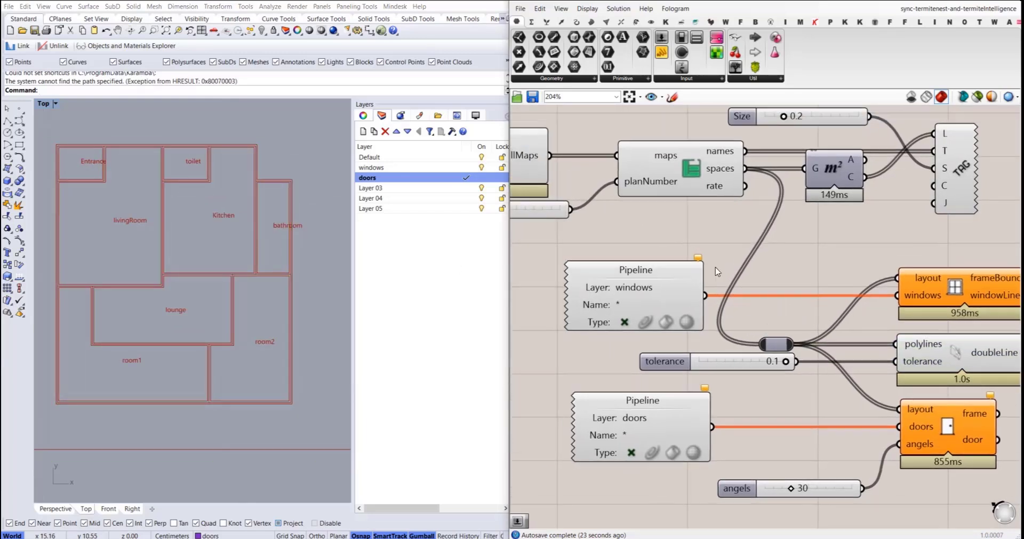
right_drag(728, 218, 727, 317)
click(650, 256)
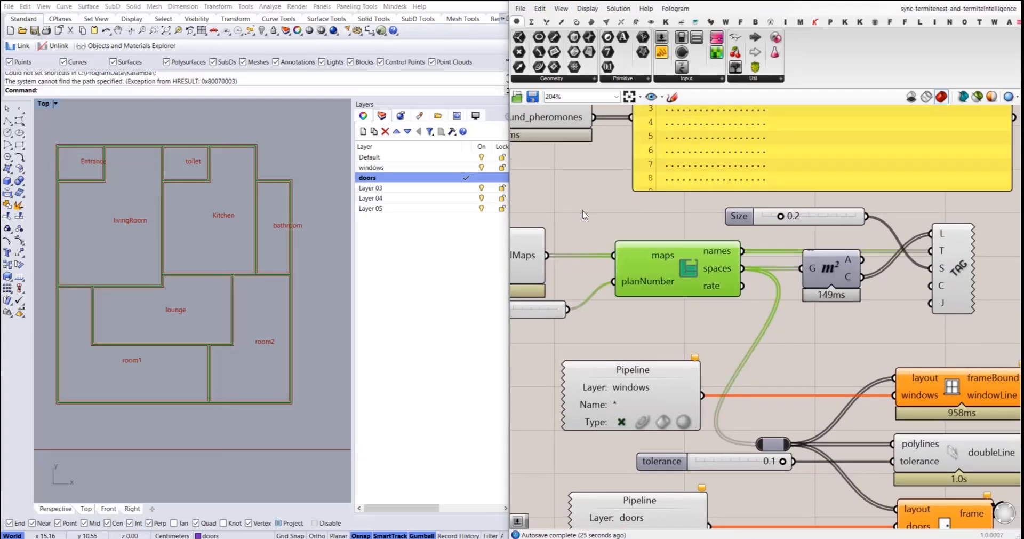
click(567, 201)
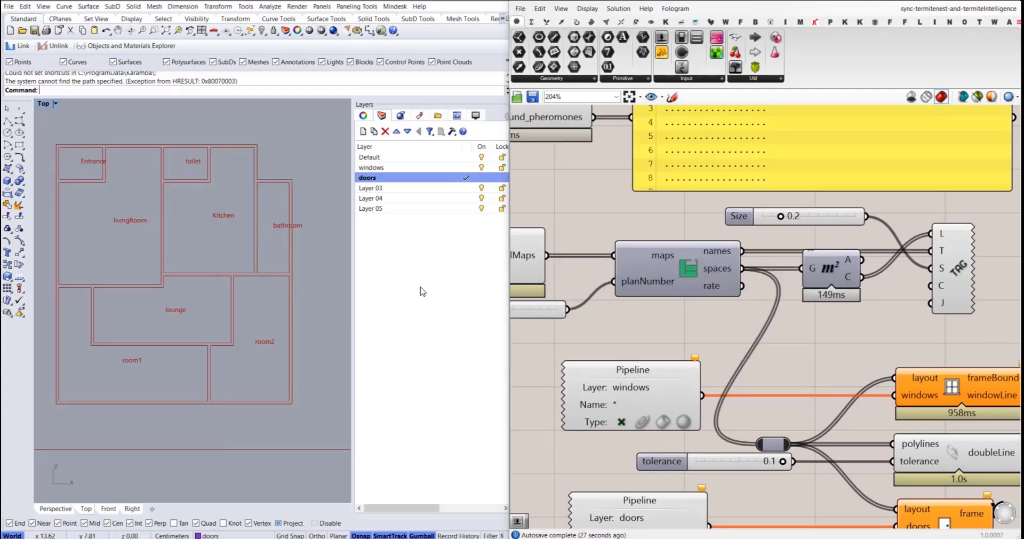
- Highlight the text tag component's output to check the room labels in the Rhino viewport
right_drag(856, 349, 676, 366)
click(821, 281)
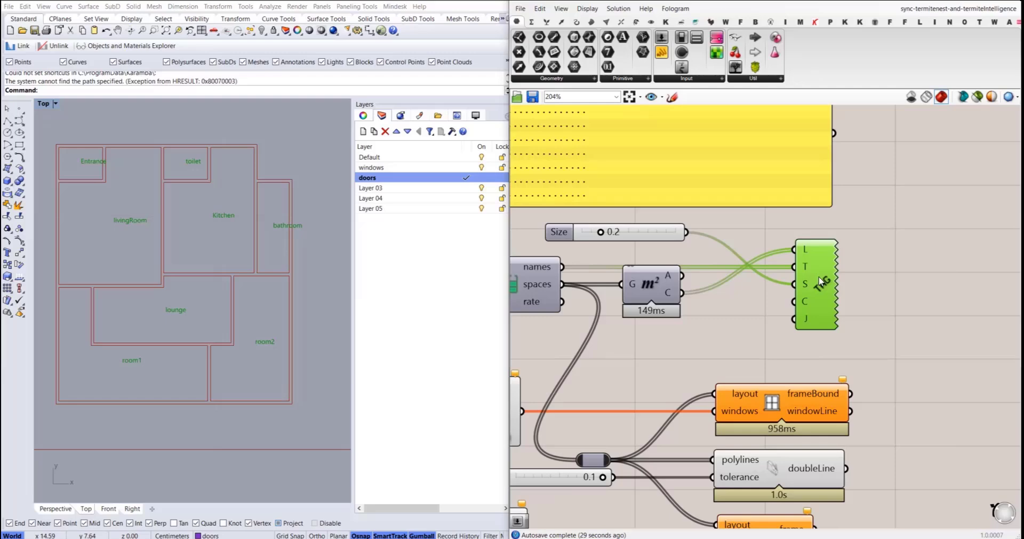
click(875, 289)
right_drag(897, 383, 902, 323)
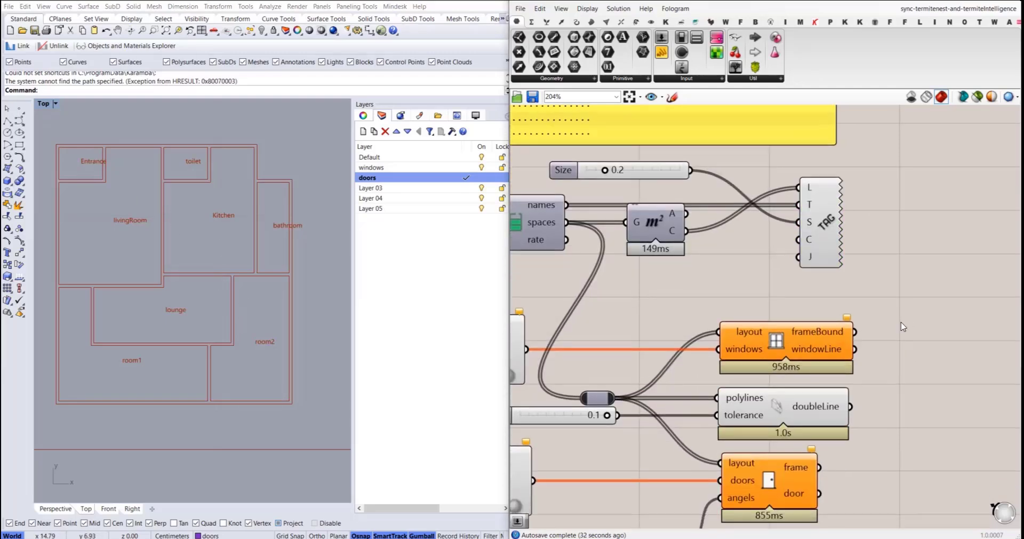
- Make the windows layer current and place a point on room2's lower outer wall near its right-hand corner
right_drag(835, 369, 867, 292)
click(819, 269)
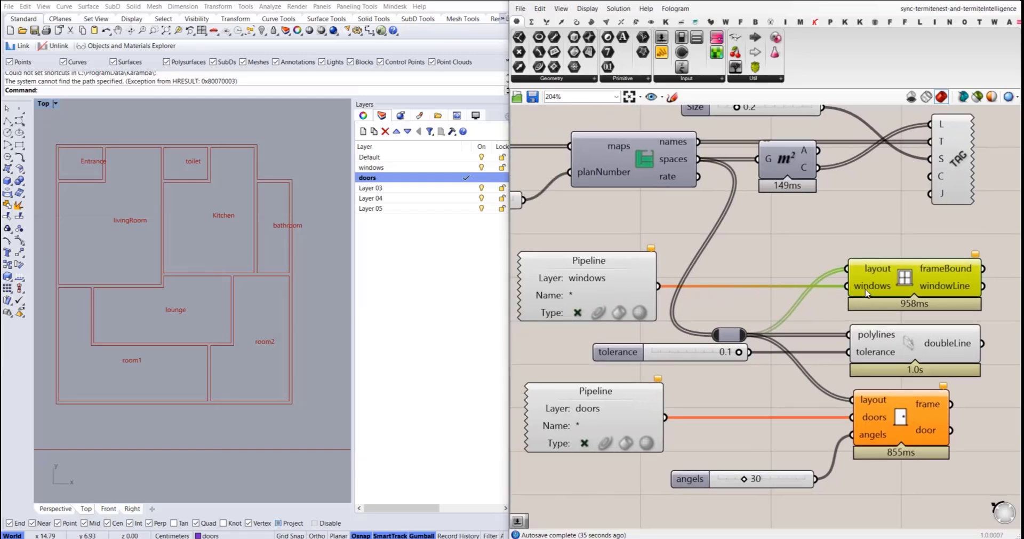
double_click(393, 168)
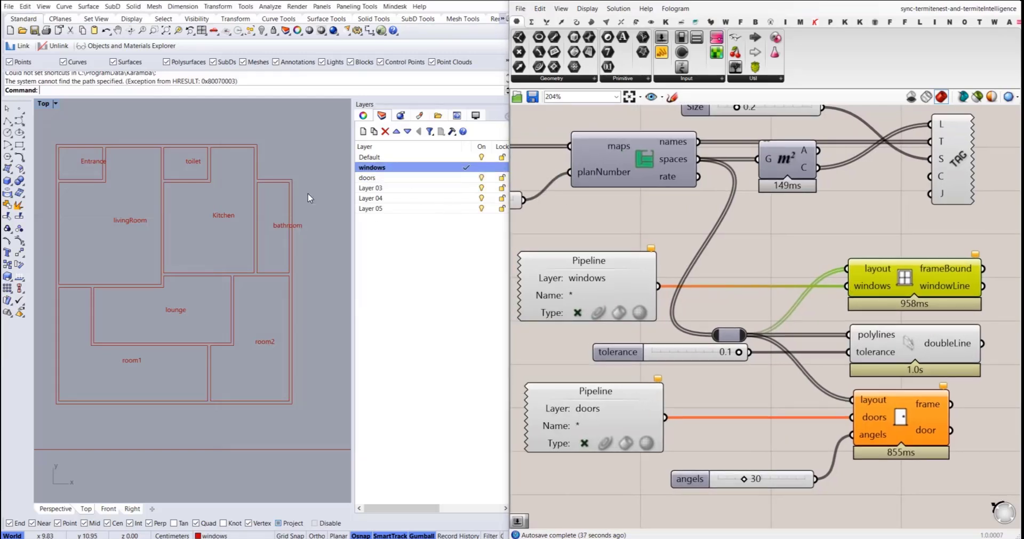
click(19, 109)
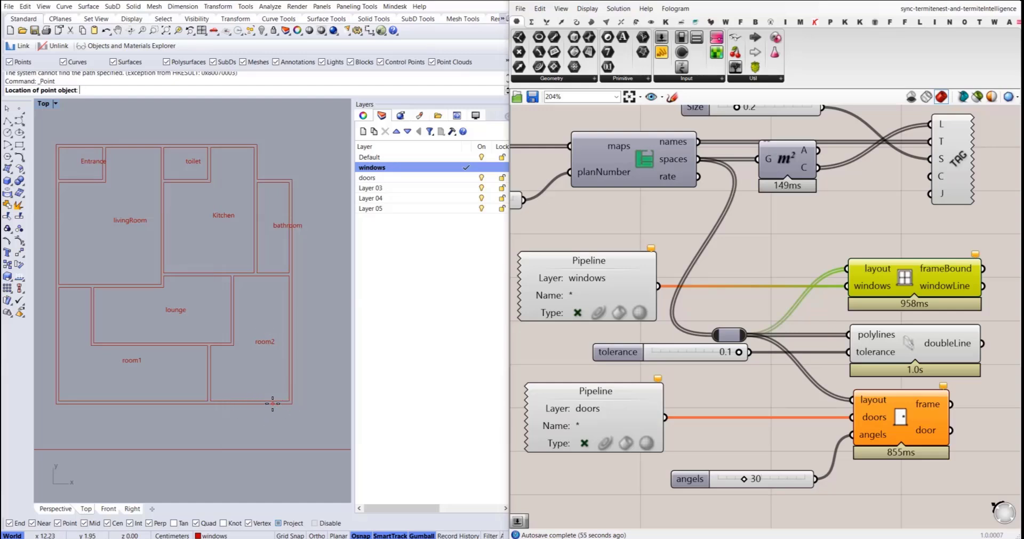
scroll(273, 403, up, 5)
scroll(288, 403, up, 5)
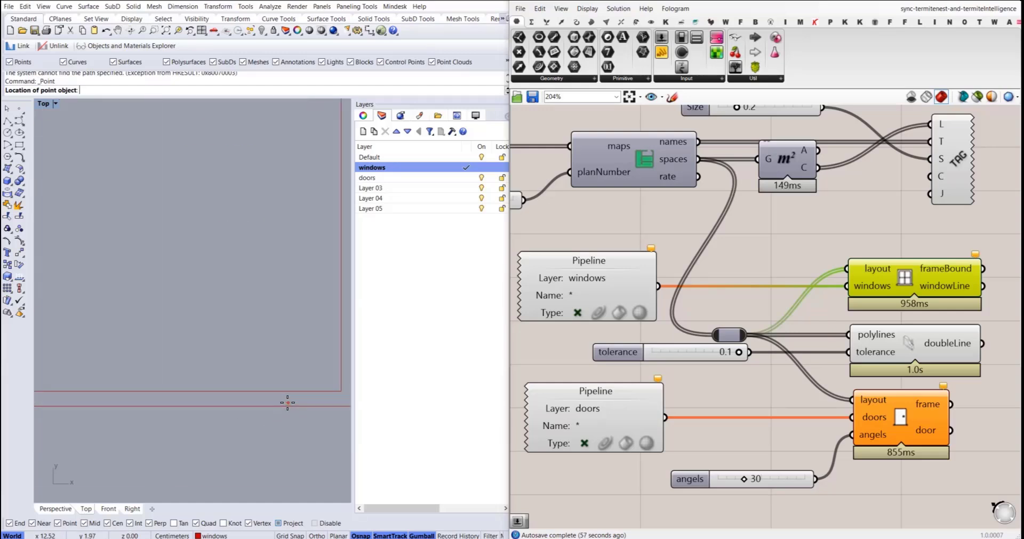
click(288, 398)
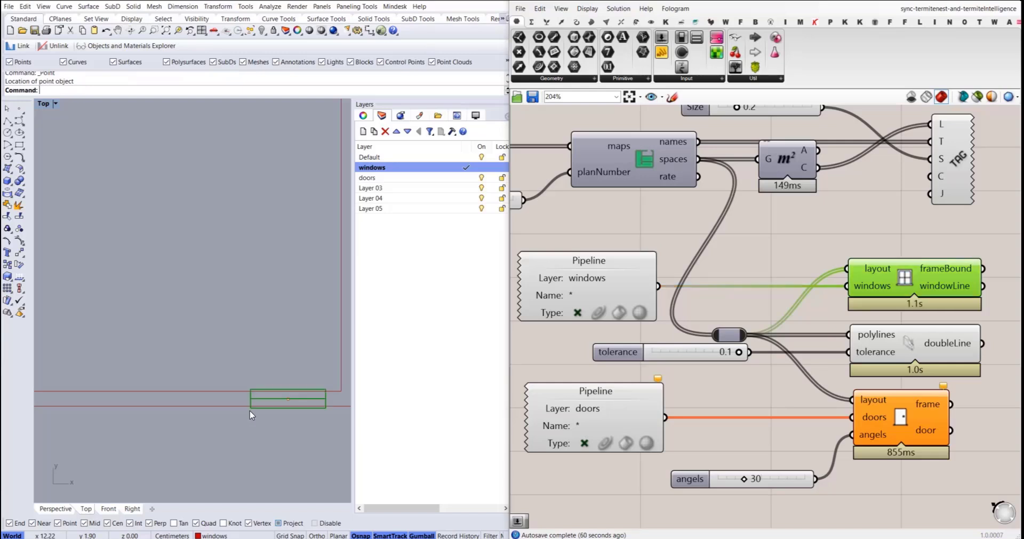
- Place a second, separate window point on room2's lower outer wall, to the left of the first one
scroll(256, 411, down, 3)
scroll(267, 411, up, 3)
right_click(215, 403)
scroll(248, 405, down, 3)
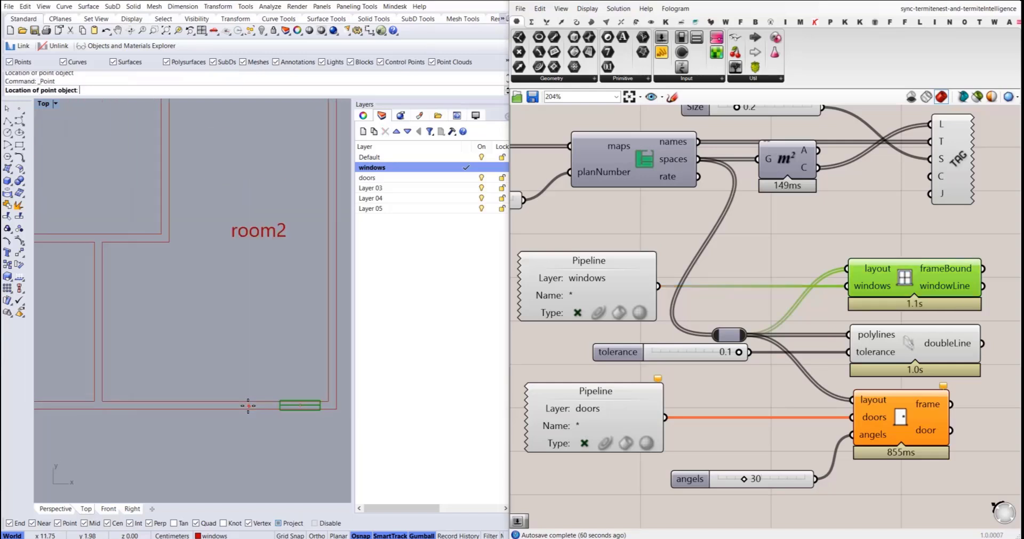
scroll(262, 405, up, 3)
click(189, 402)
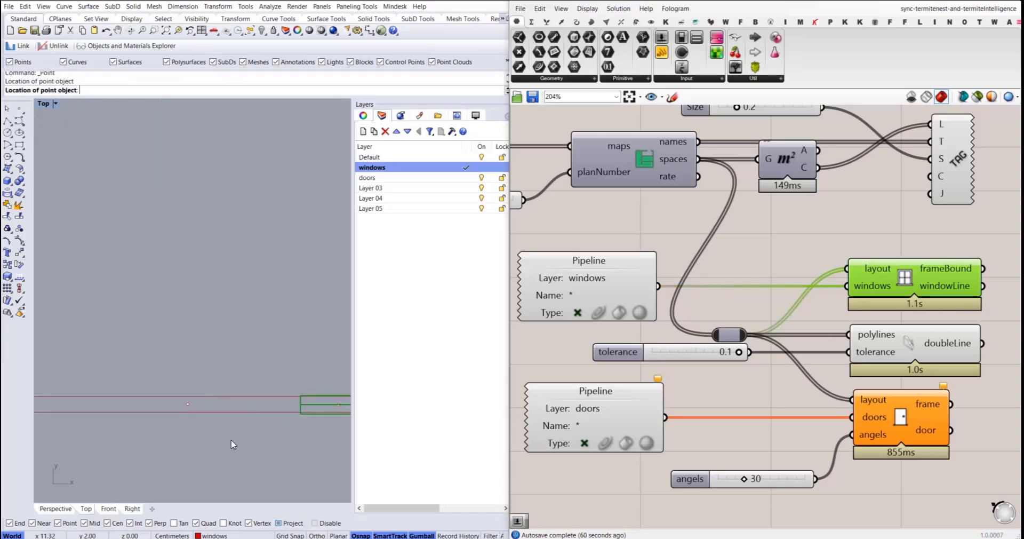
- Place two closely spaced window points on room1's lower outer wall, towards the partition with room2
scroll(232, 444, down, 3)
right_click(224, 443)
scroll(243, 427, up, 5)
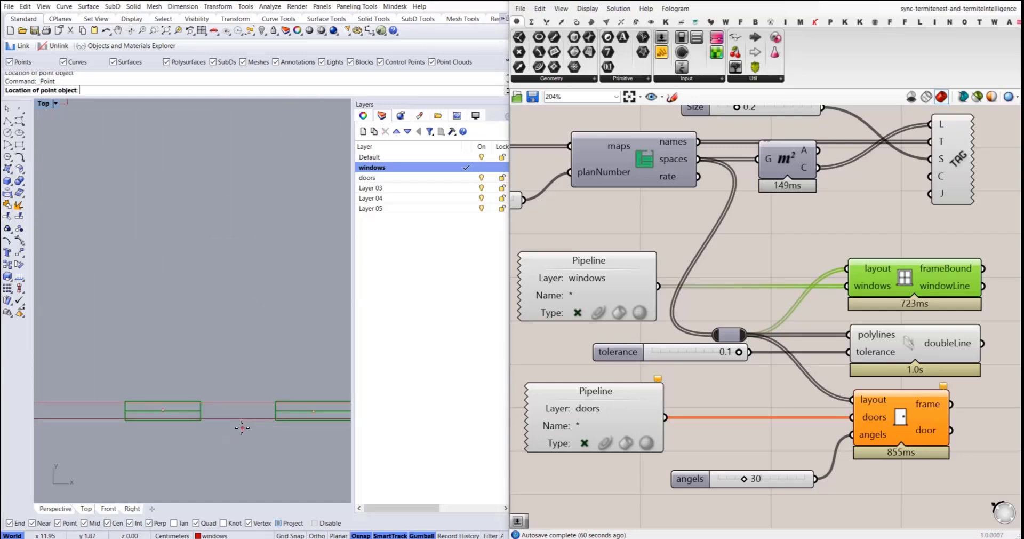
scroll(242, 412, down, 5)
scroll(261, 413, up, 3)
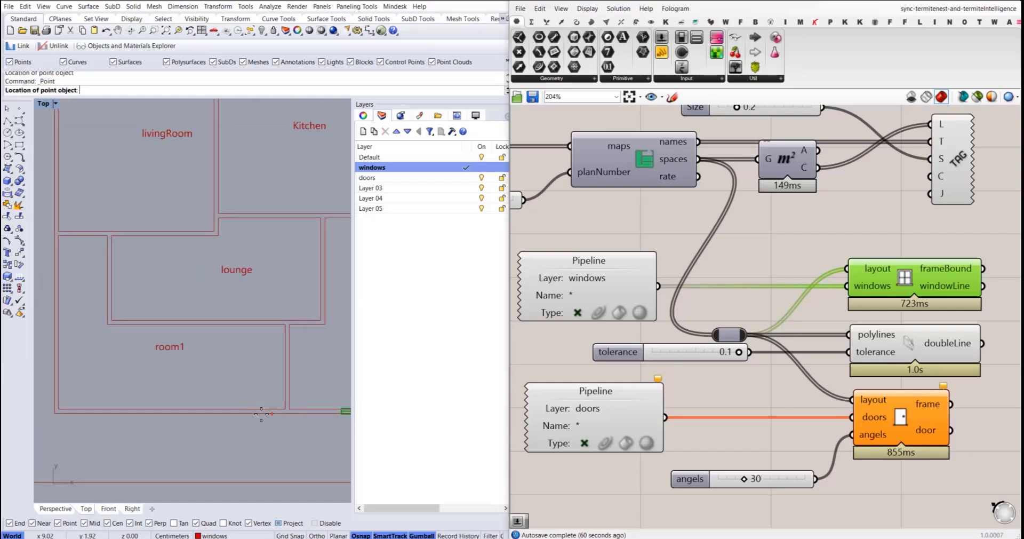
scroll(231, 410, up, 5)
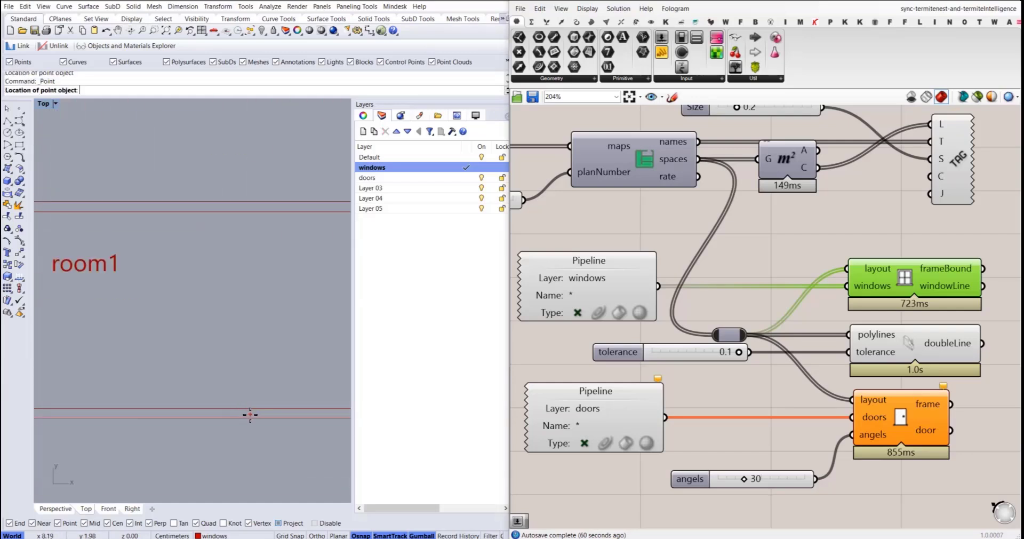
right_click(203, 426)
click(215, 415)
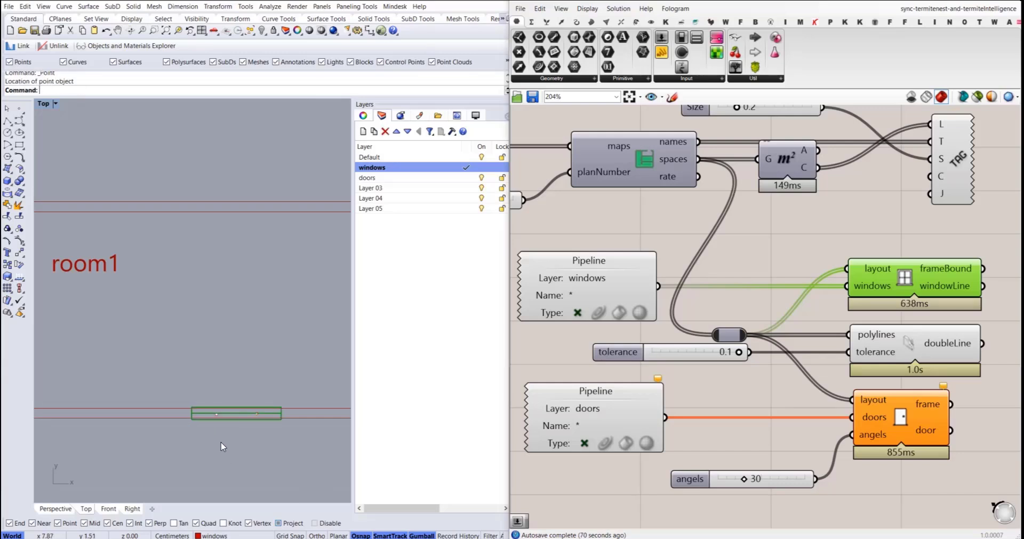
- Add another closely spaced pair of window points on room1's lower outer wall, towards its left-hand end
scroll(221, 447, down, 5)
scroll(262, 416, up, 3)
scroll(262, 415, up, 3)
scroll(224, 417, down, 4)
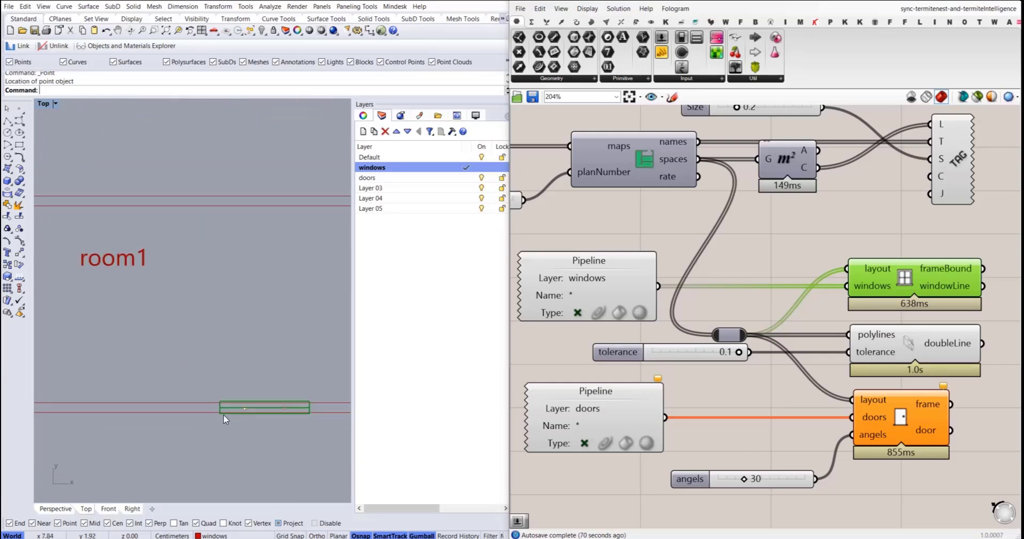
right_click(145, 411)
click(125, 410)
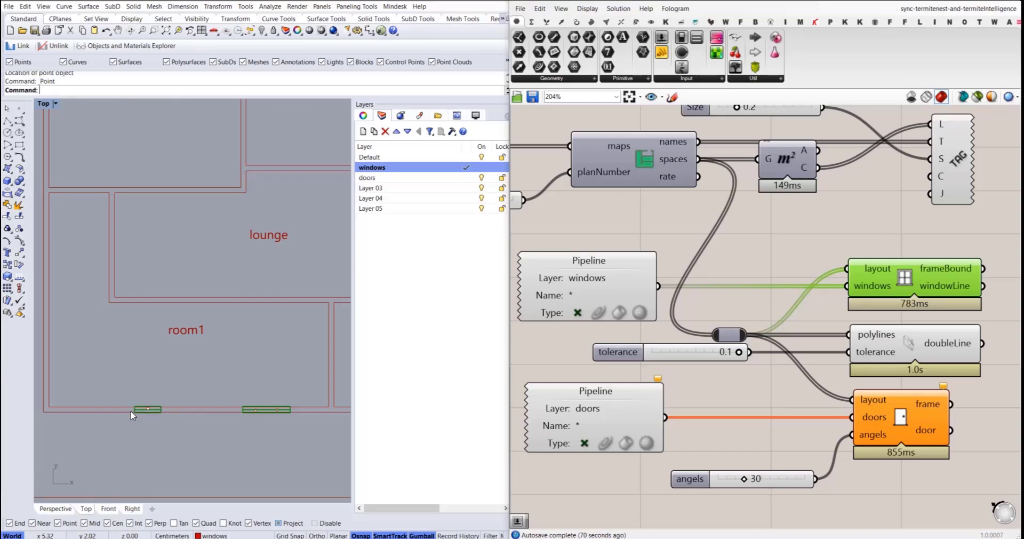
scroll(129, 416, up, 1)
right_click(135, 428)
click(145, 436)
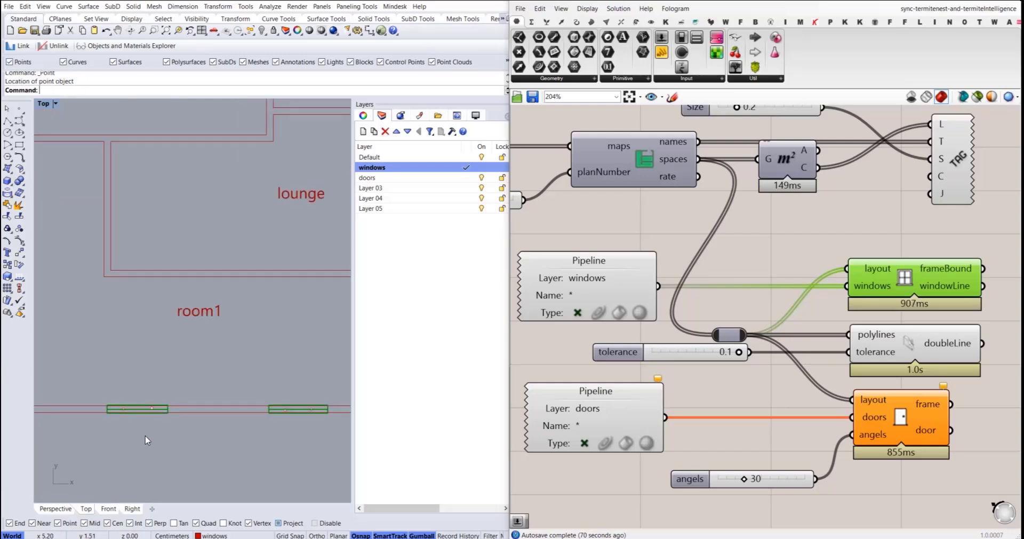
- Duplicate room1's left-hand window point pair to its left outer wall and rotate the copy upright along that wall
scroll(141, 433, down, 5)
scroll(184, 419, up, 4)
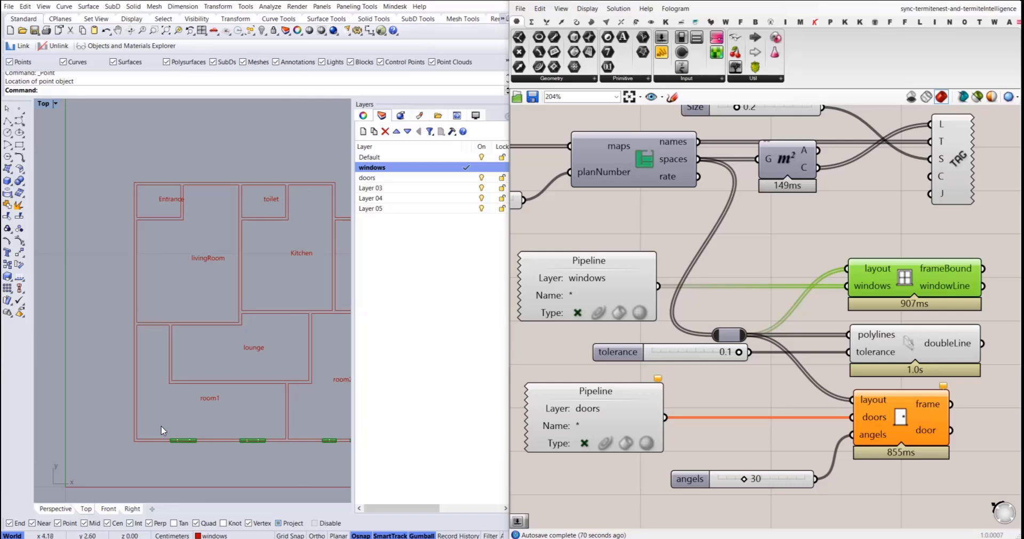
drag(162, 430, 202, 451)
drag(205, 418, 163, 368)
scroll(131, 373, up, 10)
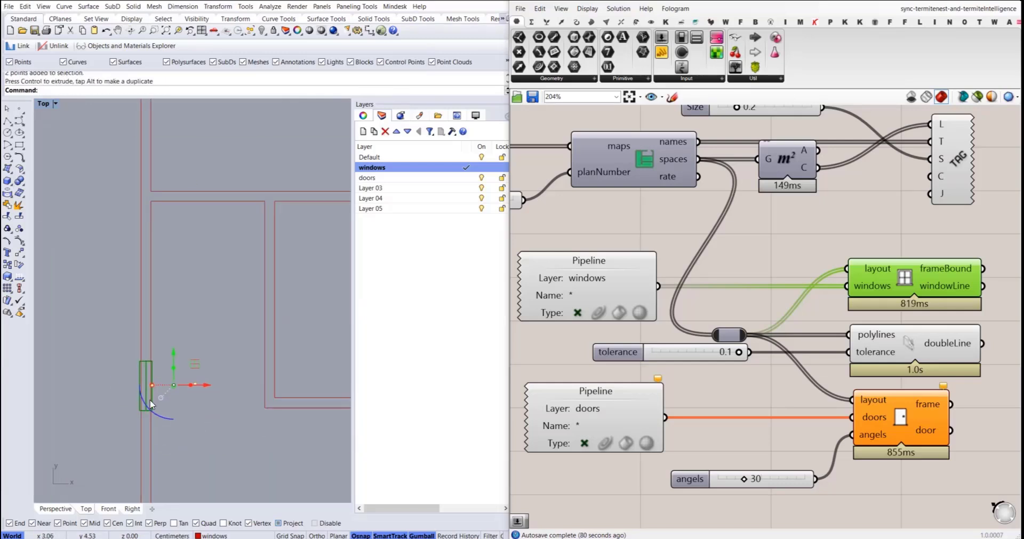
drag(149, 407, 219, 408)
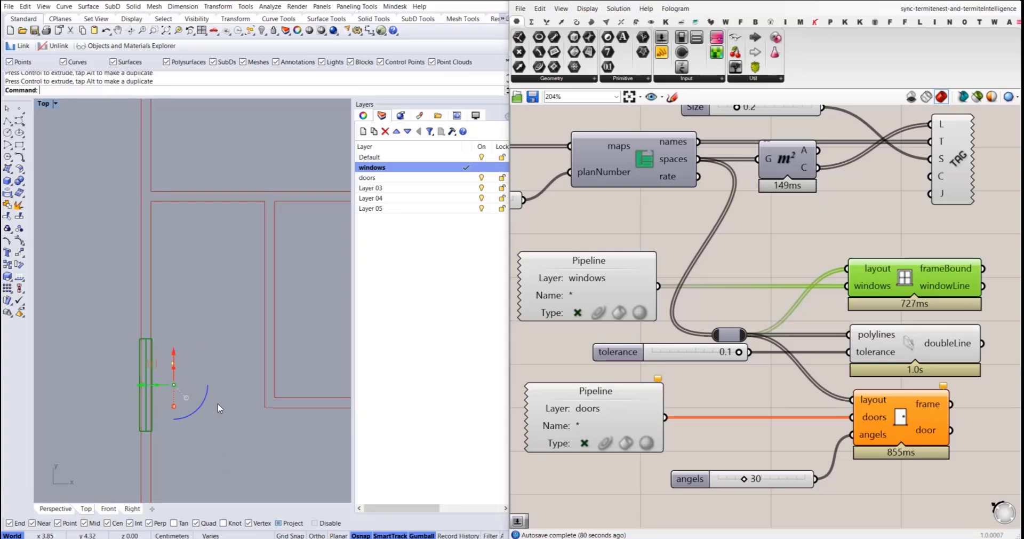
click(220, 376)
- Duplicate the upright window point pair upwards to form two adjoining windows on the livingRoom's left outer wall
scroll(168, 403, down, 10)
right_drag(169, 403, 157, 413)
drag(131, 381, 162, 313)
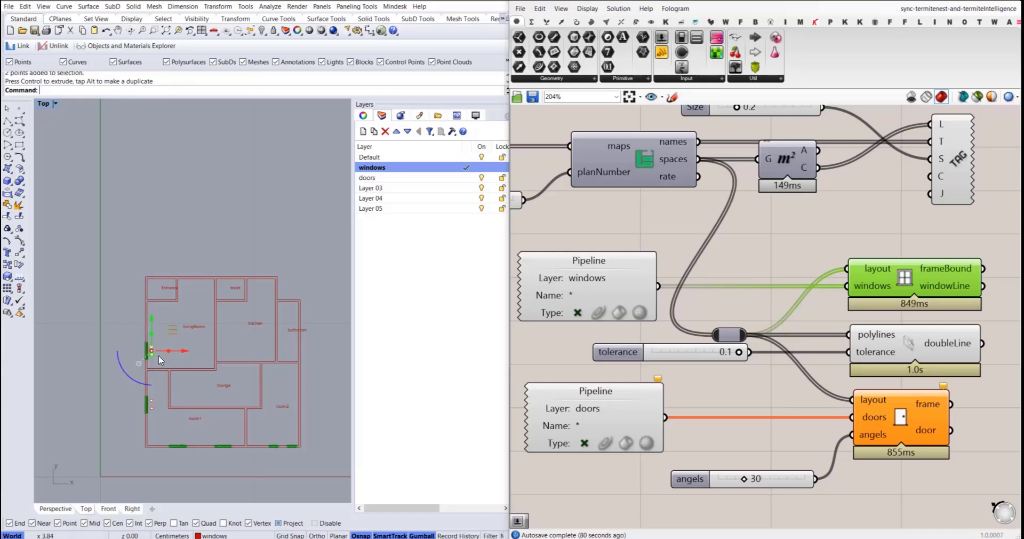
scroll(152, 346, up, 6)
alt+drag(139, 368, 138, 305)
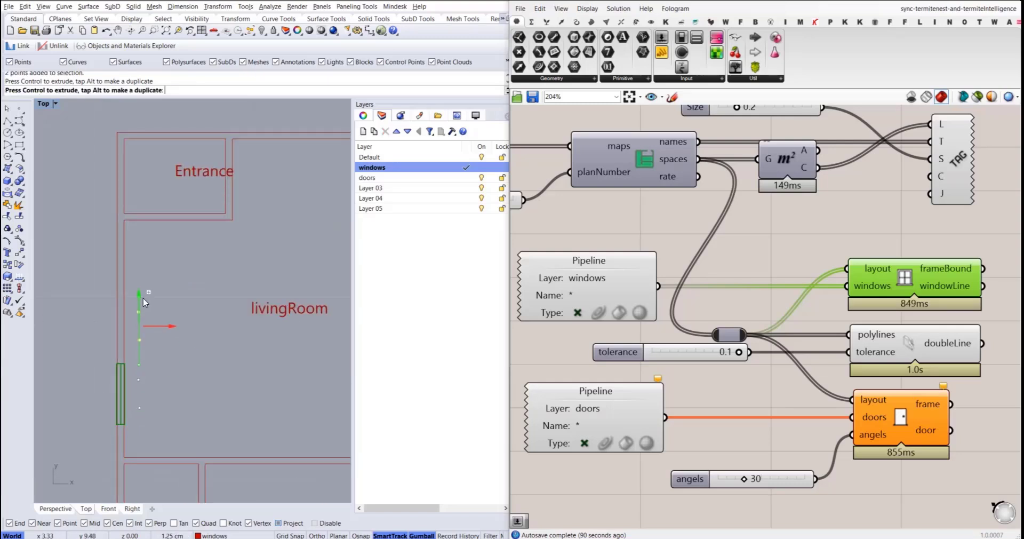
click(182, 348)
scroll(209, 362, down, 2)
scroll(165, 353, down, 3)
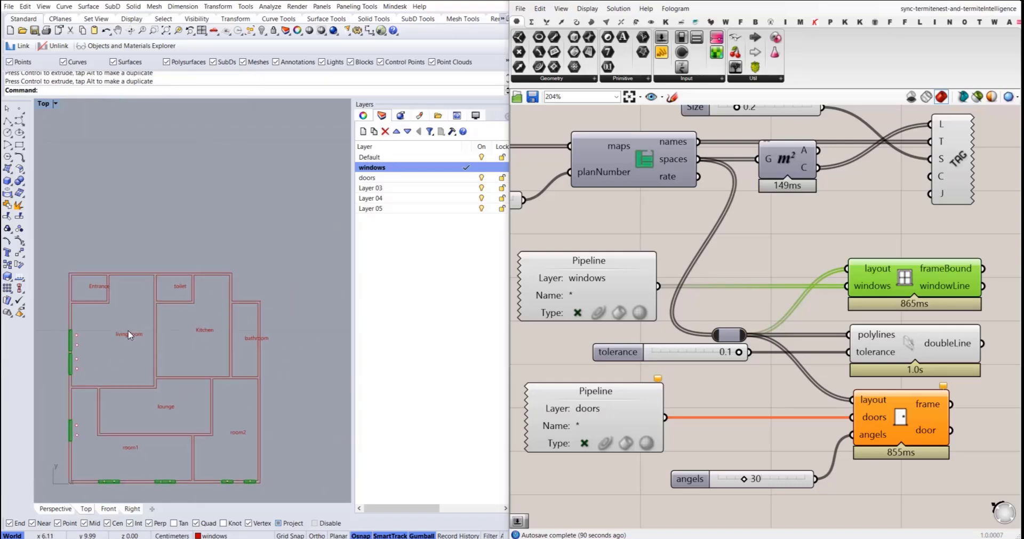
- Copy an upright window point pair to room2's right outer wall and place a single window point at the wall above the Kitchen
right_drag(199, 407, 213, 376)
drag(77, 300, 260, 230)
click(117, 317)
click(310, 285)
key(alt)
scroll(240, 232, up, 12)
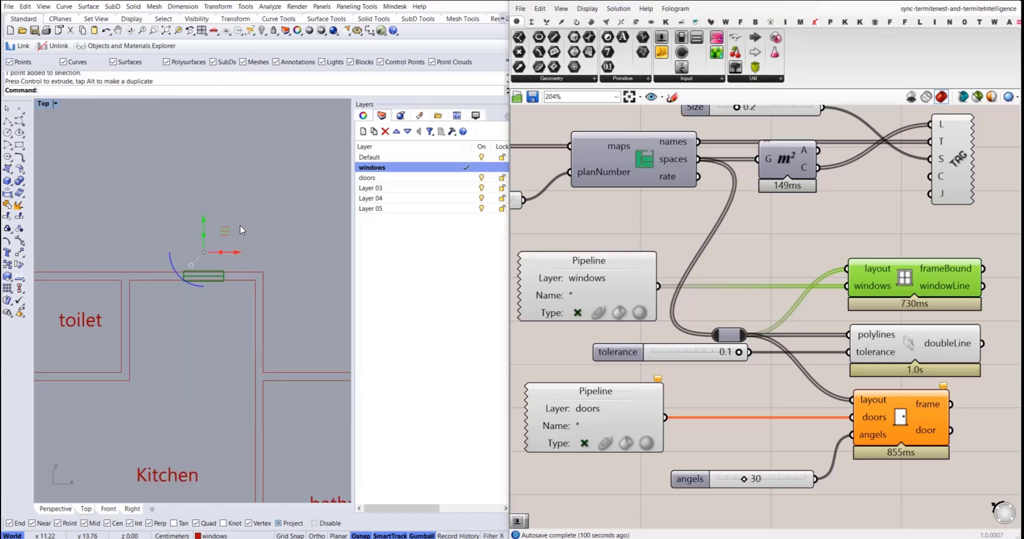
- Duplicate the Kitchen's window point horizontally to the toilet's upper outer wall
scroll(222, 232, down, 8)
right_drag(174, 247, 215, 238)
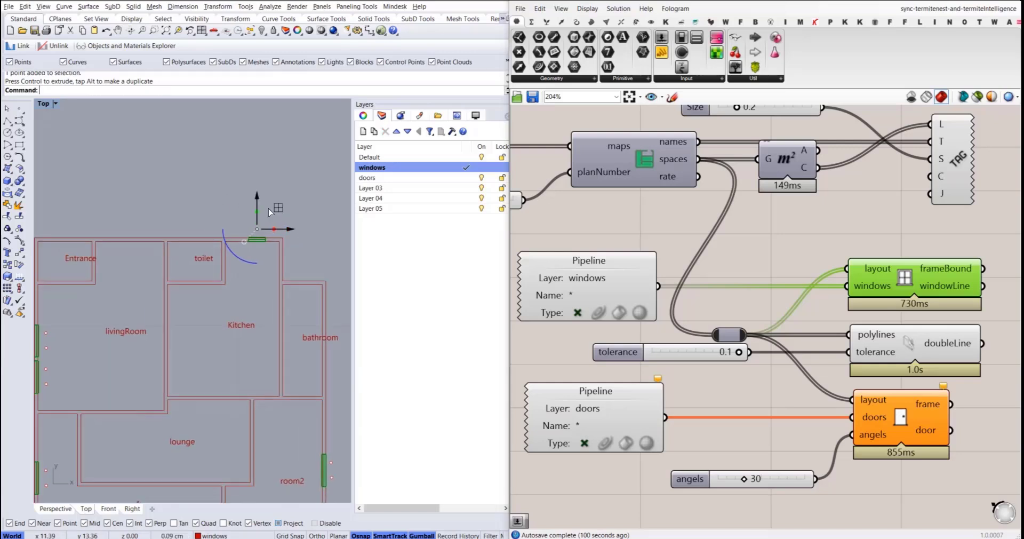
drag(282, 207, 222, 207)
key(alt)
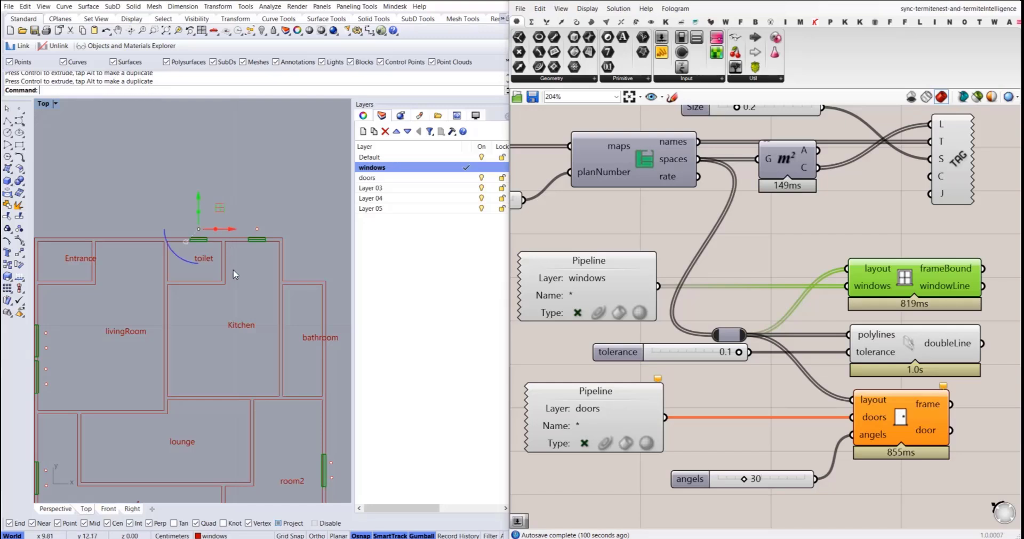
- Duplicate the toilet's window point to the bathroom's right outer wall and clear the selection
right_drag(233, 275, 178, 257)
key(alt)
drag(167, 191, 289, 279)
right_drag(163, 310, 191, 279)
scroll(220, 300, down, 2)
click(171, 191)
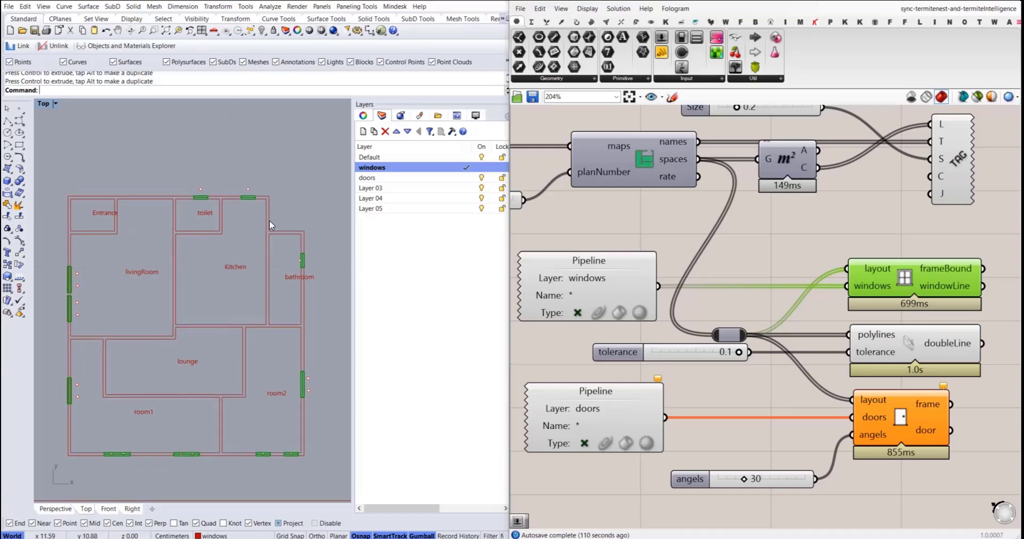
- Make the doors layer current and hide the window points by turning off their layer and the windows pipeline's preview
click(465, 178)
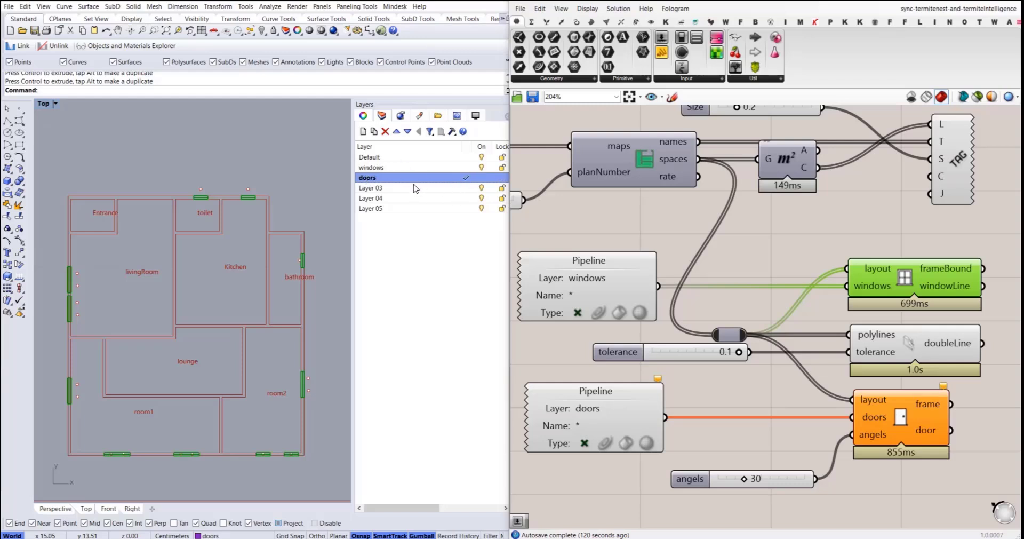
click(478, 169)
click(592, 285)
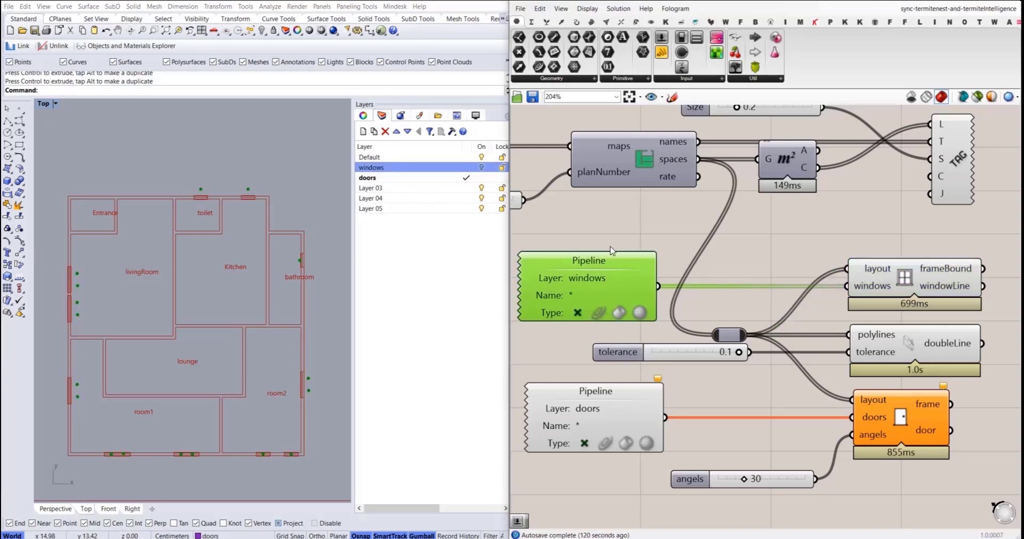
right_click(612, 251)
click(640, 245)
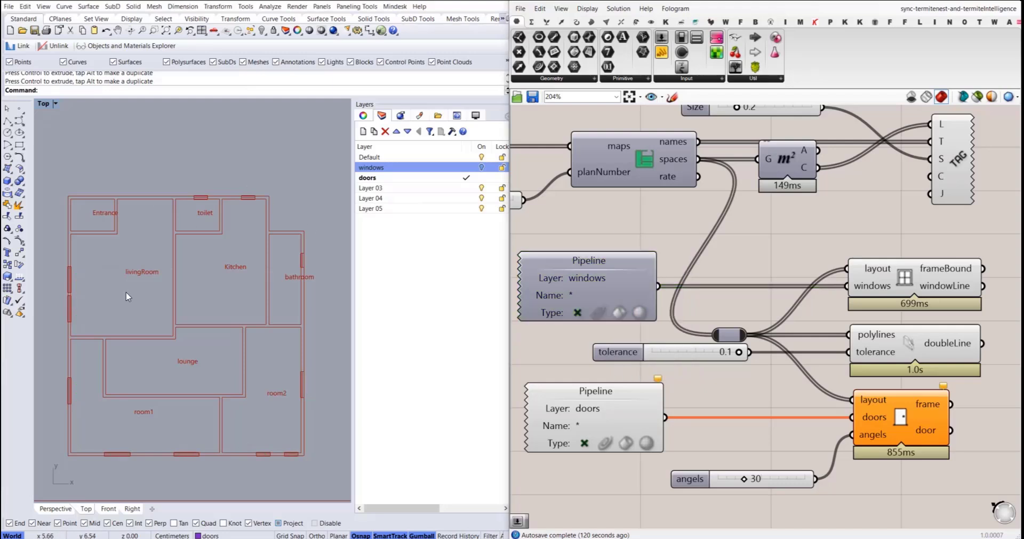
- Highlight the doors pipeline and place a door point inside the Entrance near its lower-left corner
right_drag(618, 411, 619, 349)
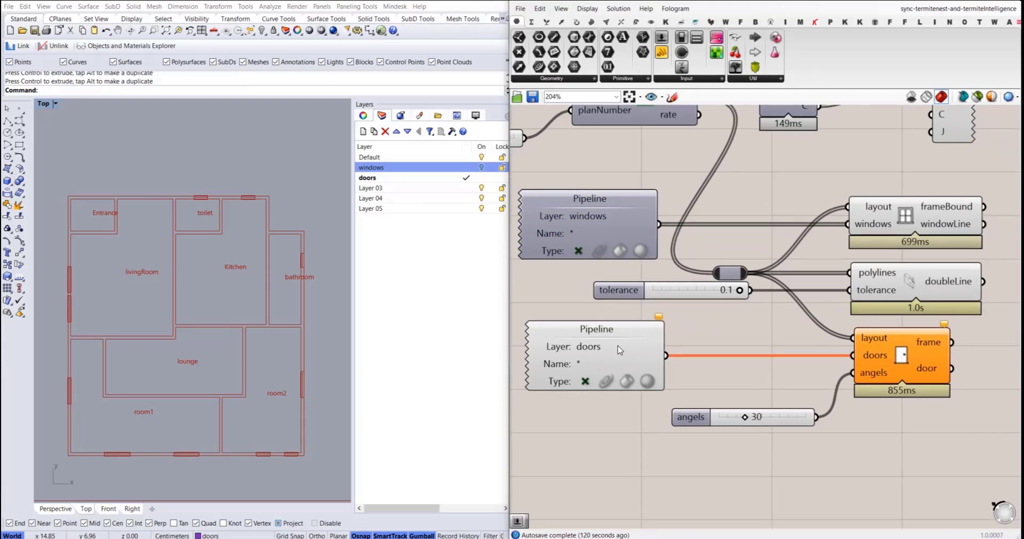
click(619, 348)
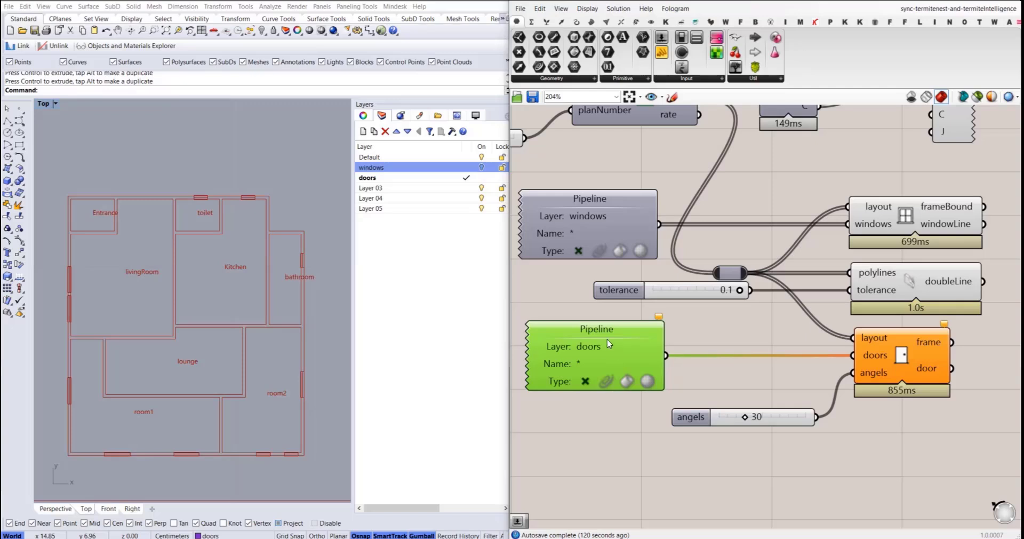
click(19, 110)
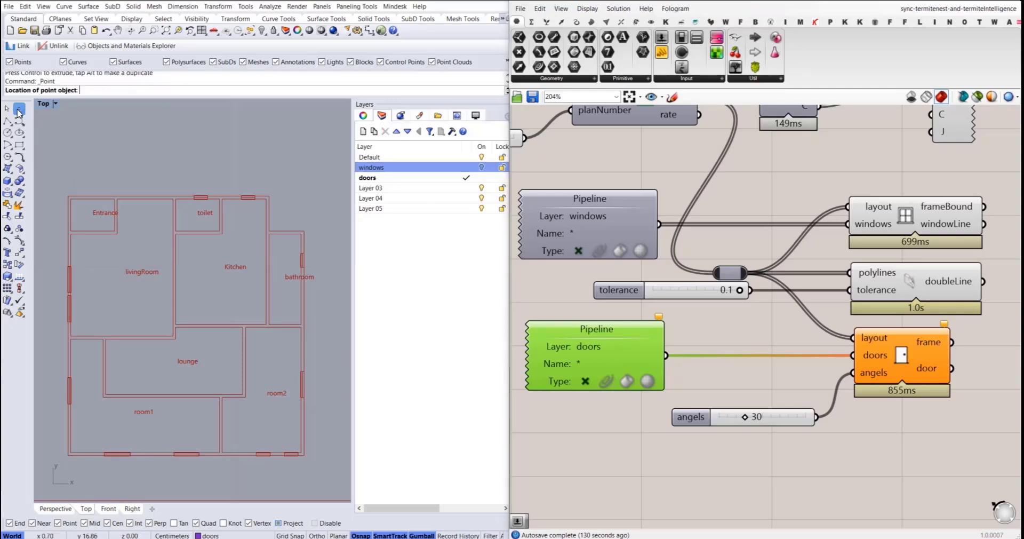
scroll(79, 202, up, 4)
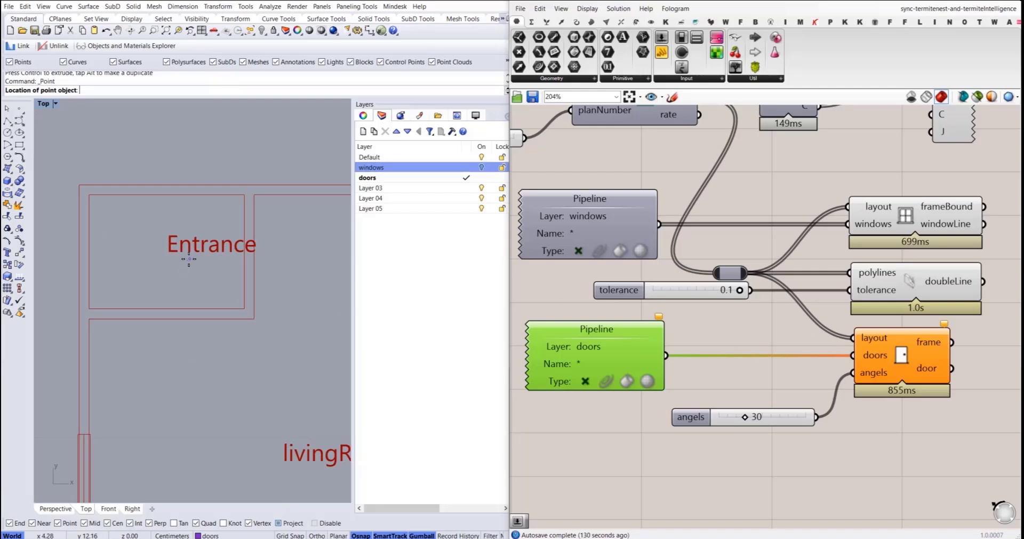
right_drag(259, 232, 227, 231)
click(73, 283)
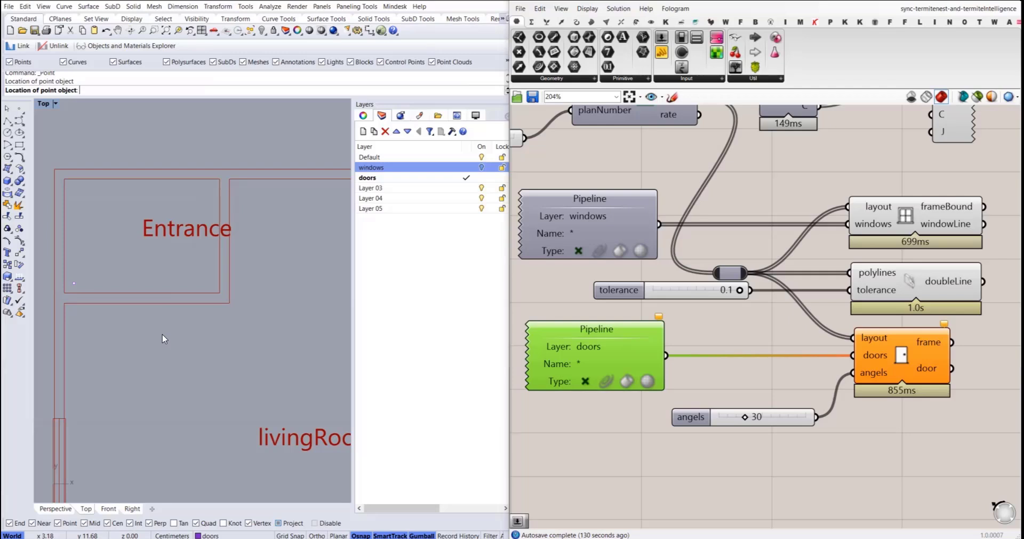
right_drag(72, 292, 99, 295)
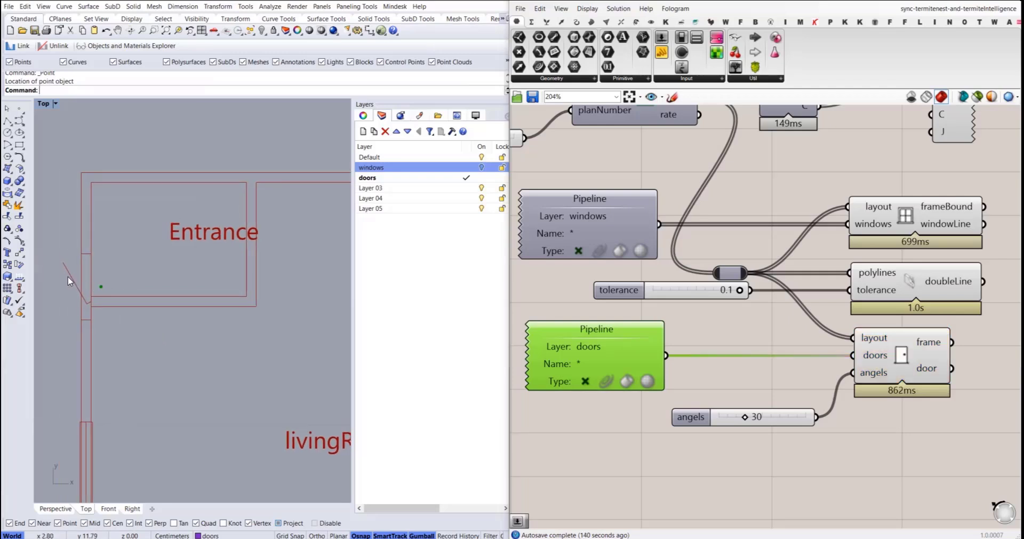
- Move the door point across the Entrance to its right-hand wall, near the upper end
click(102, 287)
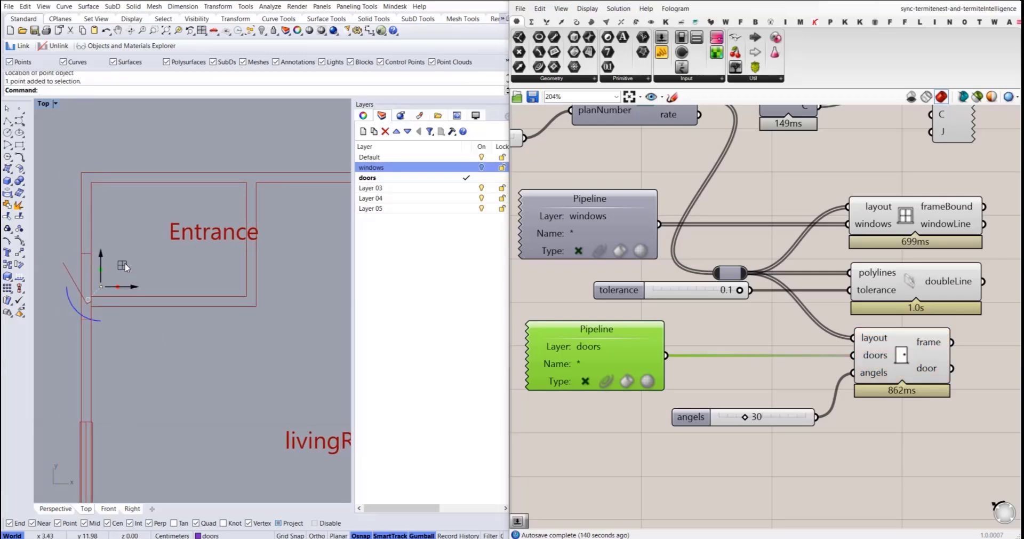
drag(122, 262, 158, 285)
scroll(178, 315, down, 2)
right_drag(180, 316, 165, 356)
drag(142, 315, 234, 263)
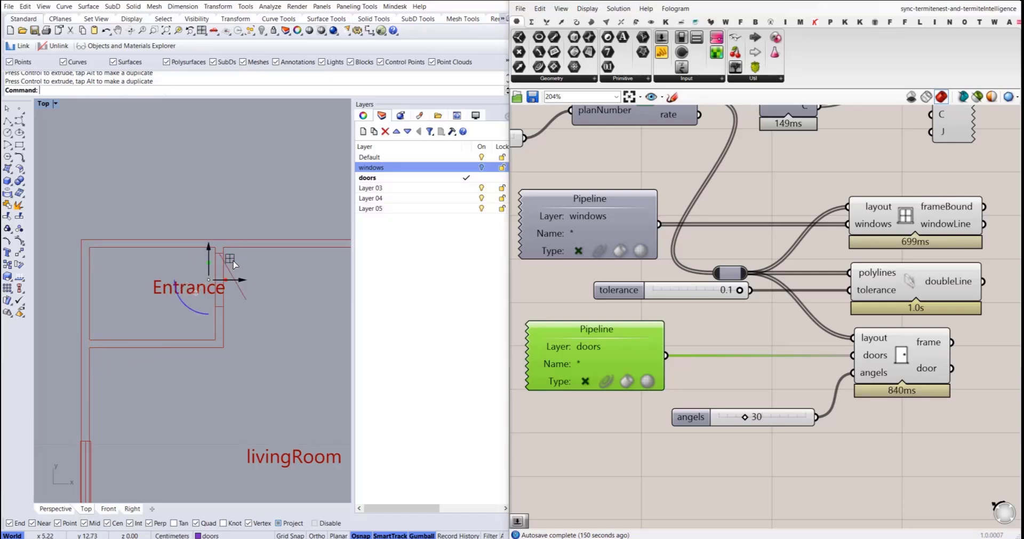
- Duplicate the Entrance door point to the toilet's left wall, near its upper end
scroll(252, 290, down, 2)
right_drag(252, 293, 132, 288)
scroll(144, 271, down, 3)
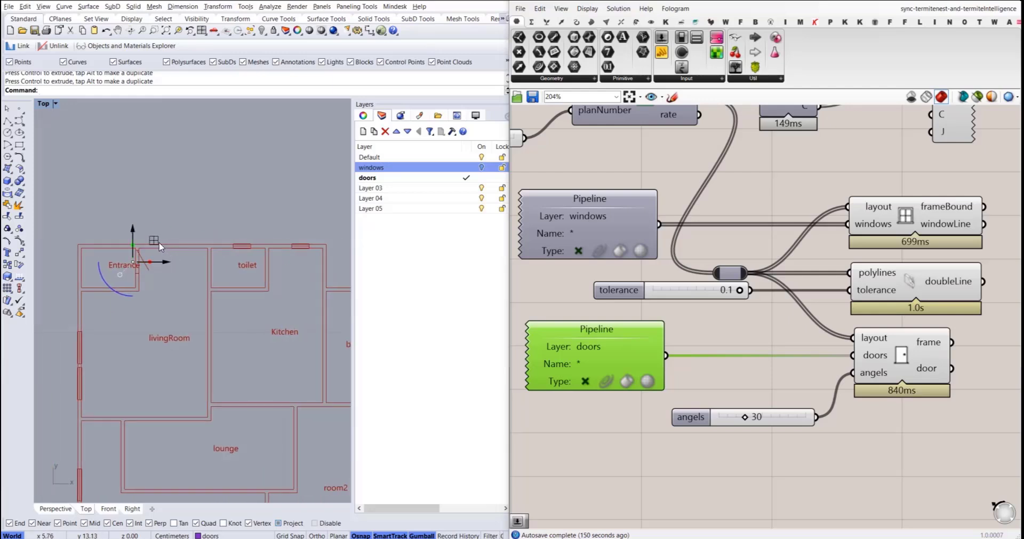
mouse_move(159, 243)
mouse_down()
mouse_move(235, 249)
mouse_move(229, 243)
mouse_up()
key(alt)
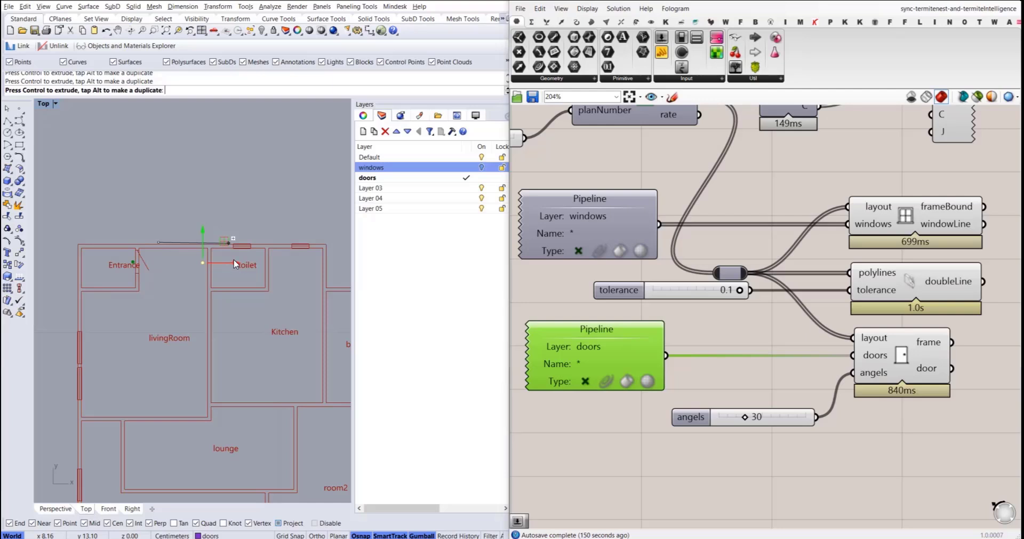
scroll(217, 261, up, 4)
scroll(218, 261, down, 4)
right_drag(222, 257, 256, 230)
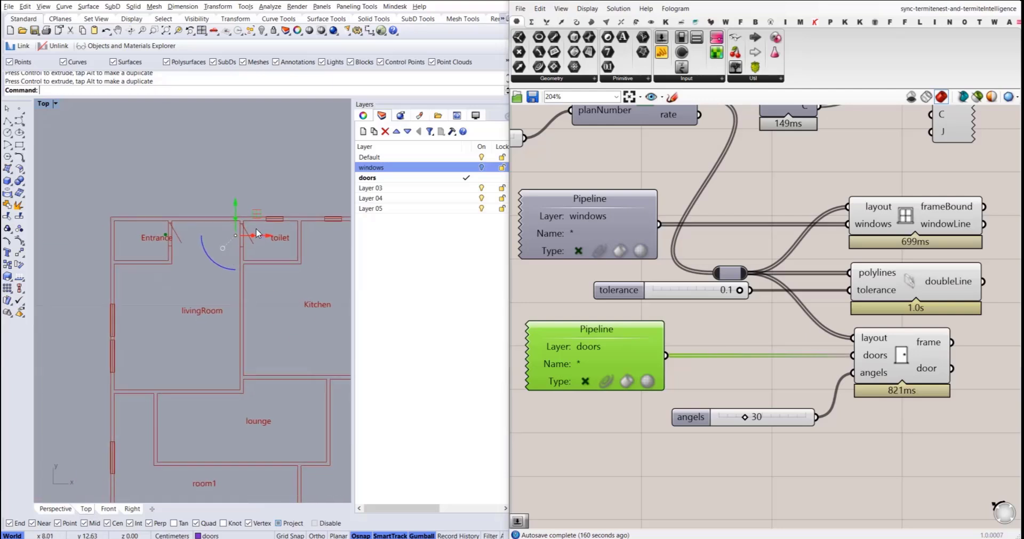
- Duplicate the door point twice along the living room's lower wall and once to the upper end of the kitchen's left wall
mouse_move(258, 213)
mouse_down()
mouse_move(150, 361)
mouse_move(167, 385)
mouse_move(223, 366)
mouse_move(188, 367)
mouse_up()
key(alt)
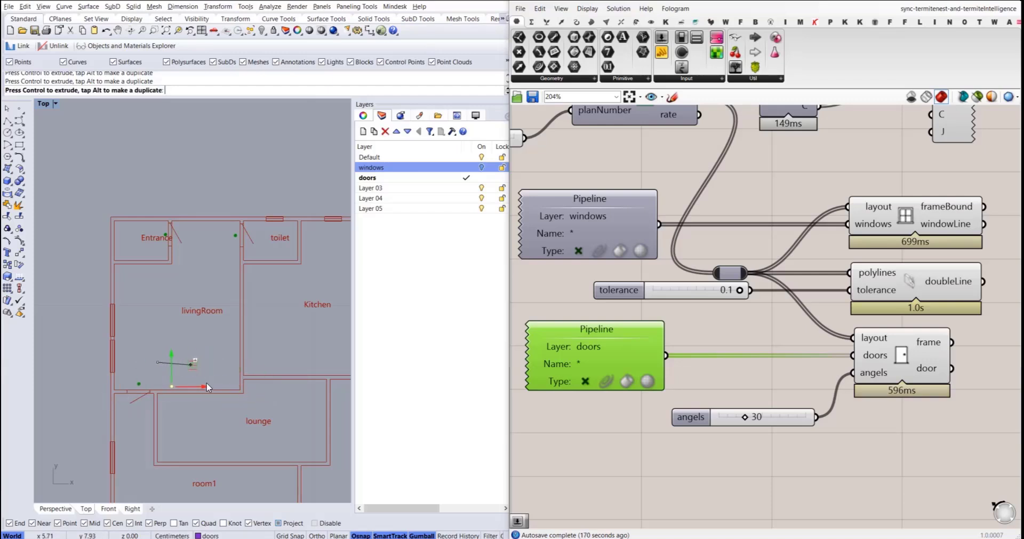
right_drag(207, 385, 187, 346)
drag(172, 326, 254, 245)
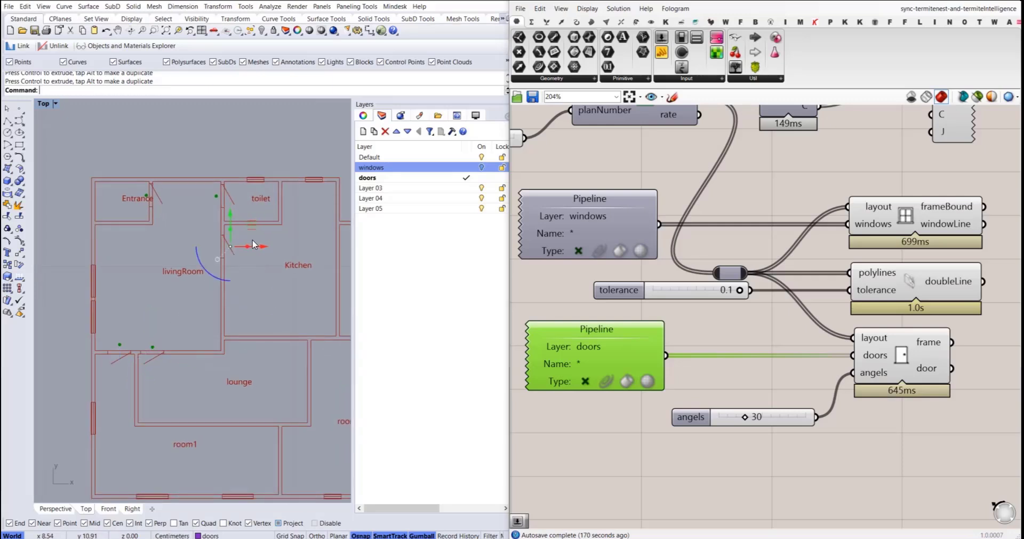
drag(231, 215, 235, 235)
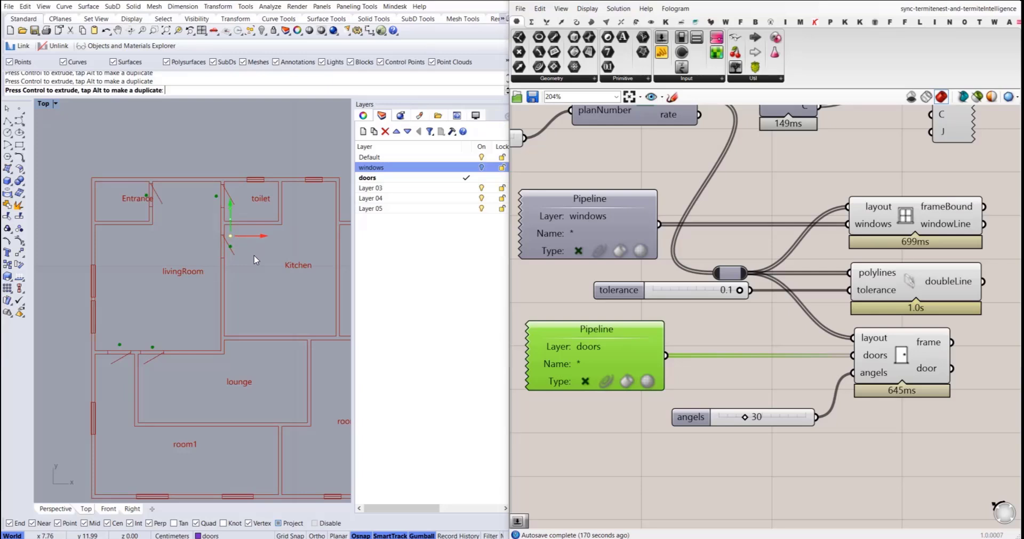
- Duplicate door points to the bathroom's lower wall and the wall between the lounge and room2, and clear the selection
right_drag(273, 299, 255, 262)
drag(216, 177, 217, 177)
mouse_move(235, 265)
right_down()
mouse_move(217, 267)
mouse_move(237, 266)
right_up()
scroll(186, 241, down, 2)
mouse_move(208, 186)
mouse_down()
mouse_move(313, 257)
mouse_move(321, 297)
mouse_move(269, 334)
mouse_move(277, 348)
mouse_move(298, 351)
mouse_up()
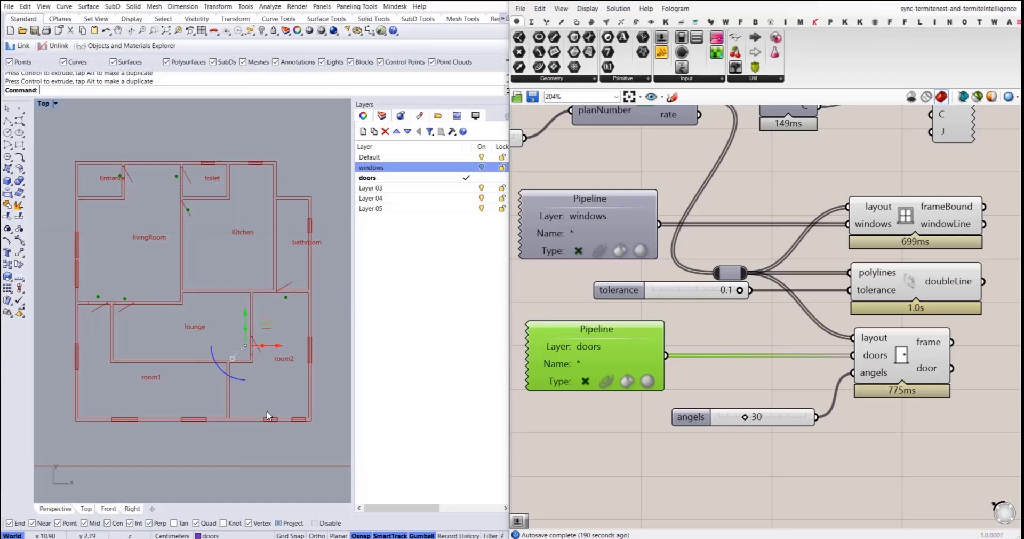
click(256, 449)
right_drag(205, 385, 208, 394)
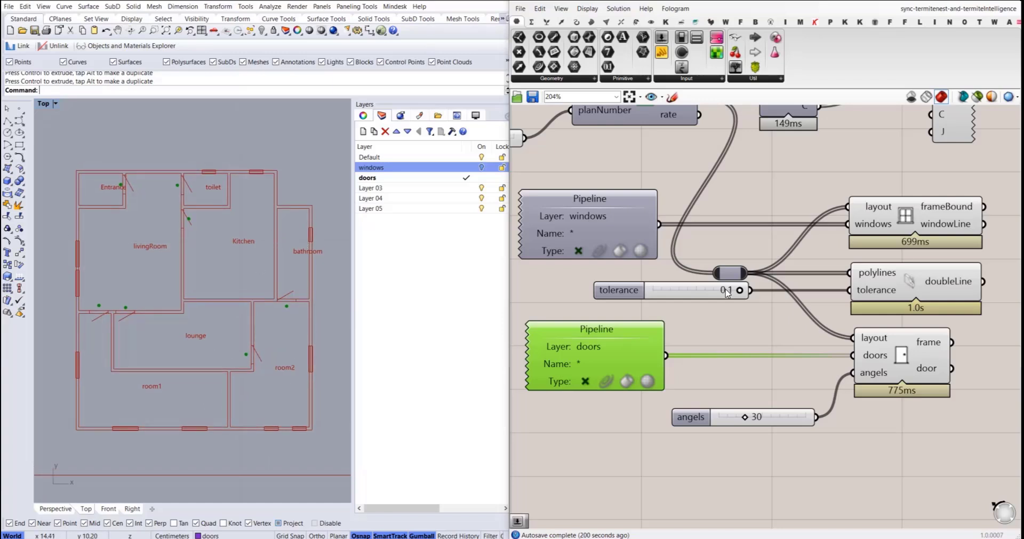
- Hide the door points by disabling the doors pipeline's preview, making Default the current layer and turning off the doors layer
middle_click(713, 189)
click(739, 197)
click(741, 193)
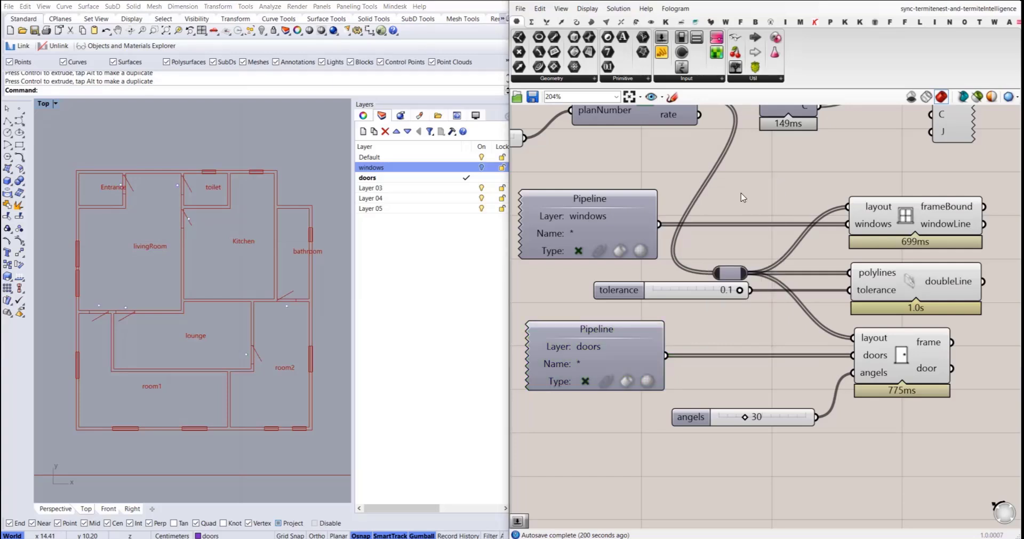
double_click(441, 156)
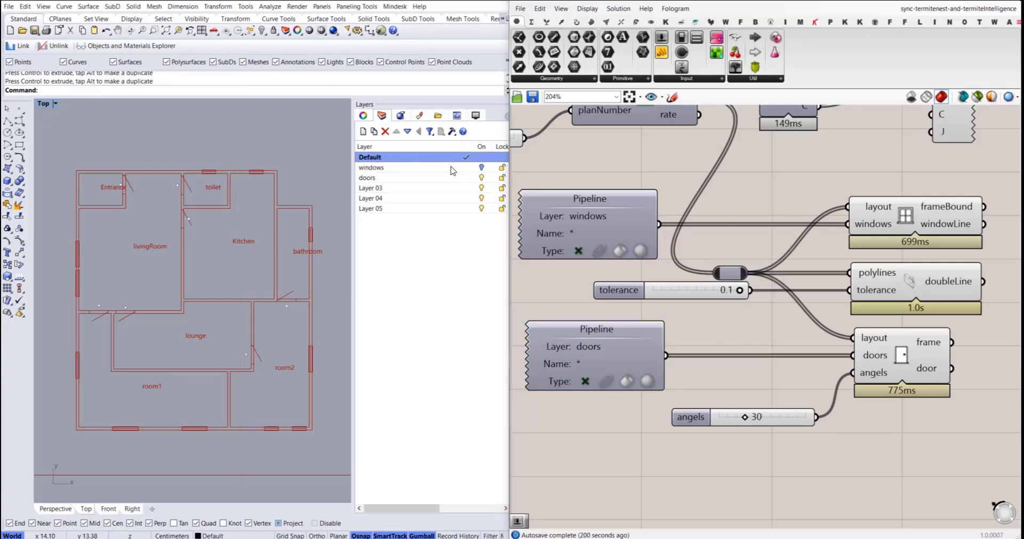
click(484, 180)
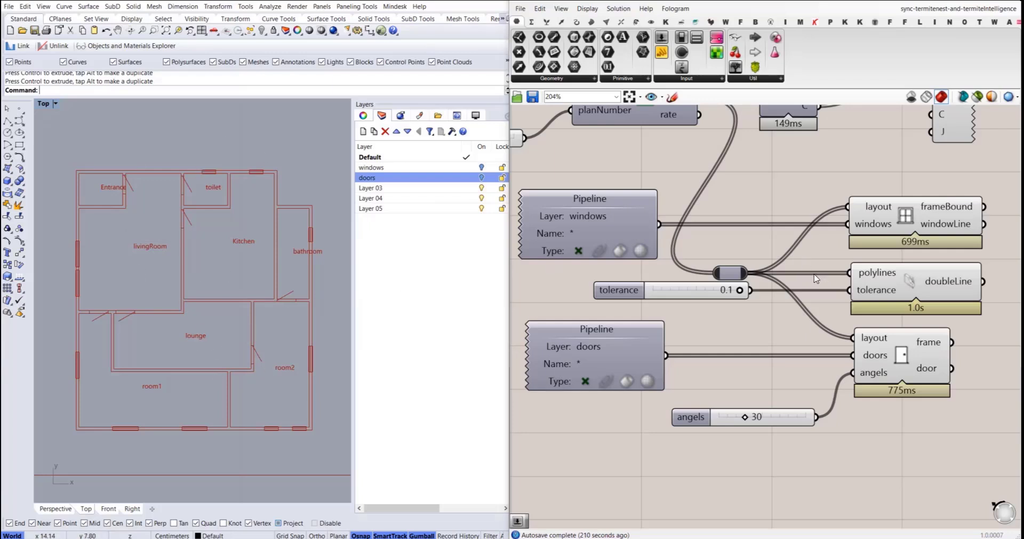
right_drag(815, 274, 886, 318)
right_drag(679, 216, 745, 258)
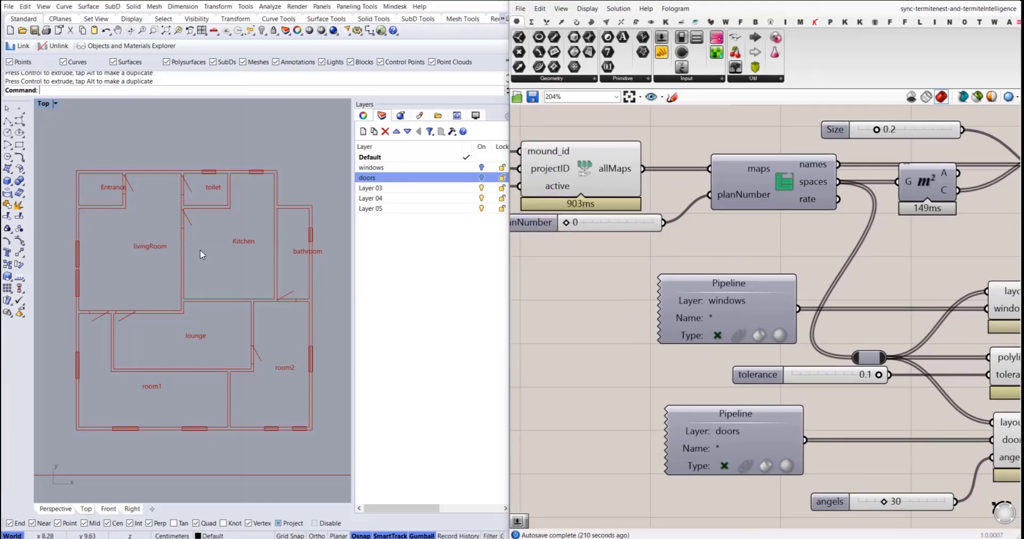
right_drag(632, 266, 698, 287)
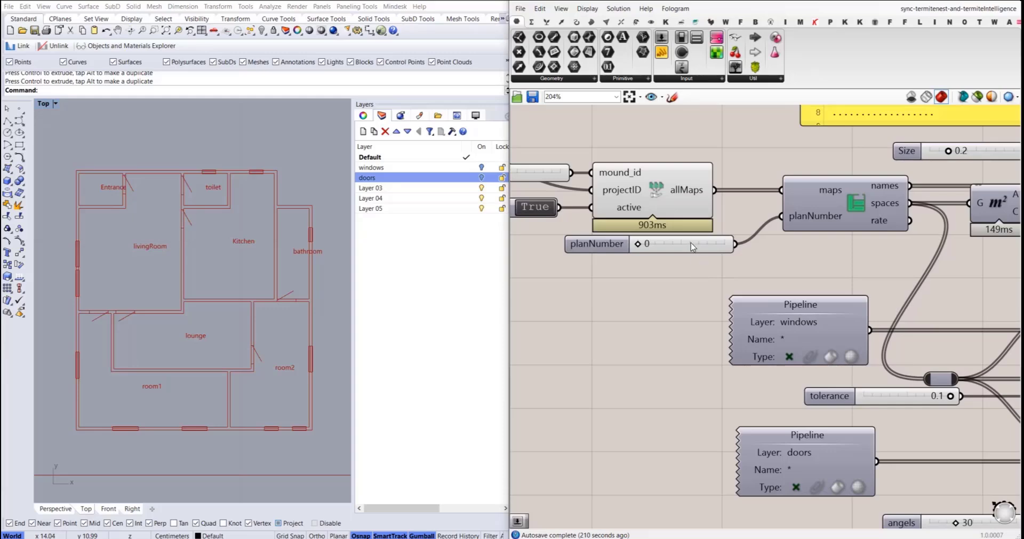
double_click(693, 247)
click(700, 282)
- Add an Entwine component beside the window, double-line and door components
scroll(766, 330, down, 4)
scroll(824, 358, up, 4)
right_drag(955, 358, 744, 290)
right_drag(634, 106, 619, 121)
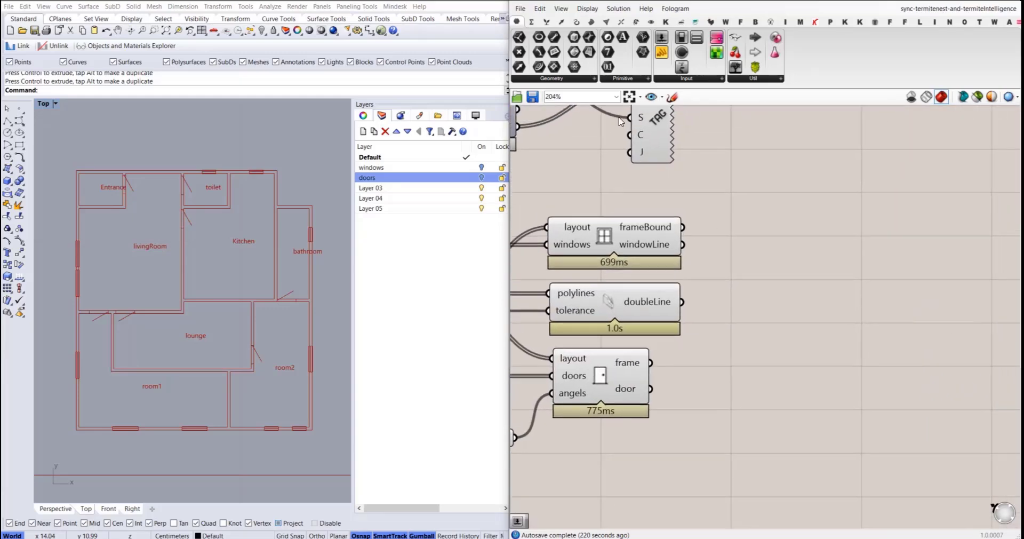
double_click(706, 206)
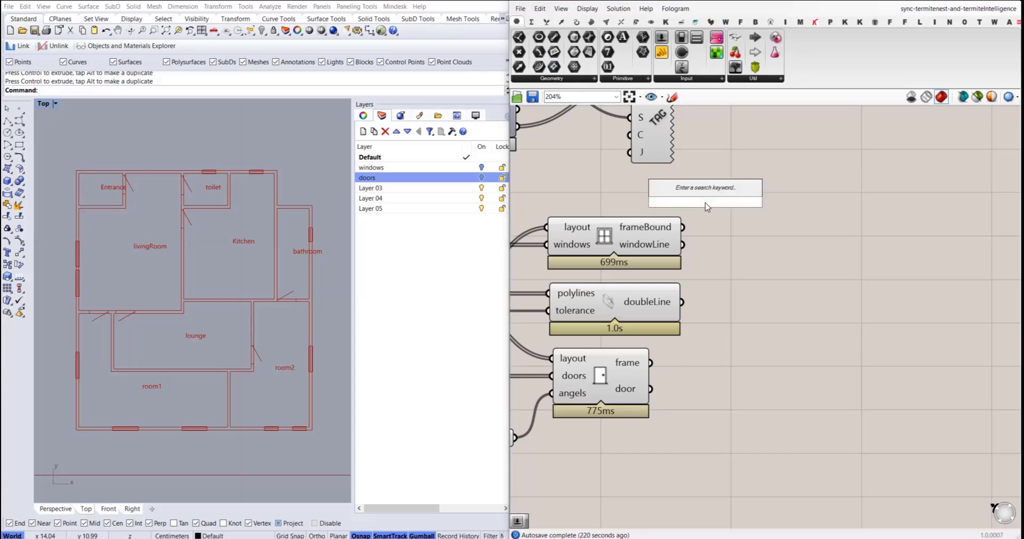
text(entwine)
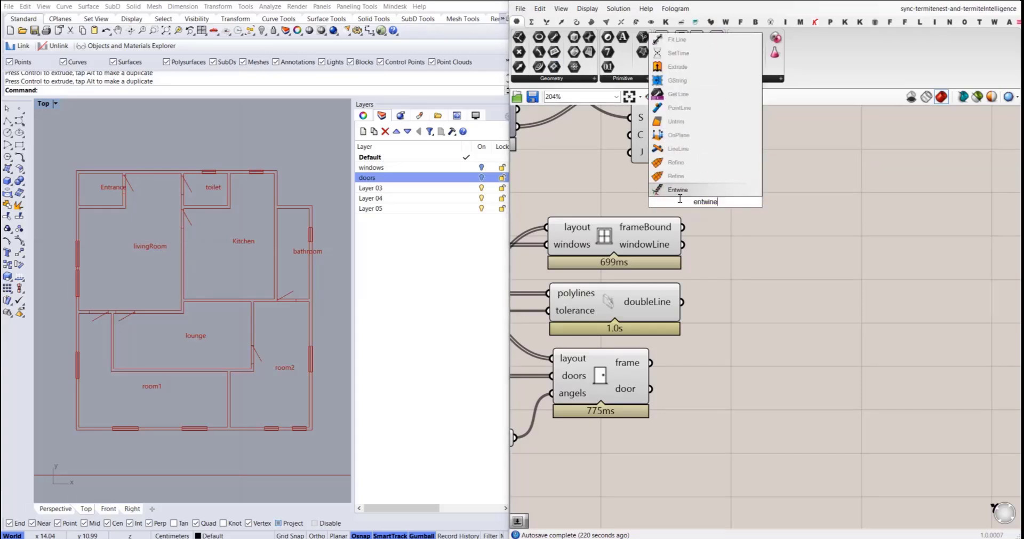
click(679, 190)
drag(679, 190, 766, 301)
- Connect the frameBound, windowLine and doubleLine outputs to Entwine's first three inputs in that order
drag(683, 231, 784, 235)
scroll(753, 316, up, 5)
scroll(753, 320, down, 2)
drag(608, 183, 766, 229)
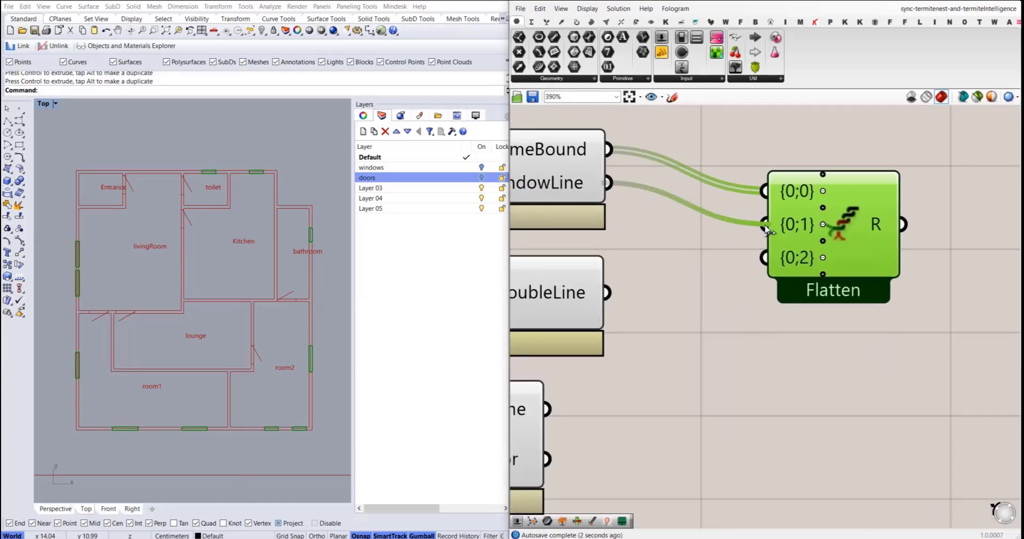
drag(608, 293, 765, 257)
- Add two inputs to Entwine and connect the door component's frame and door outputs to them
scroll(823, 279, up, 6)
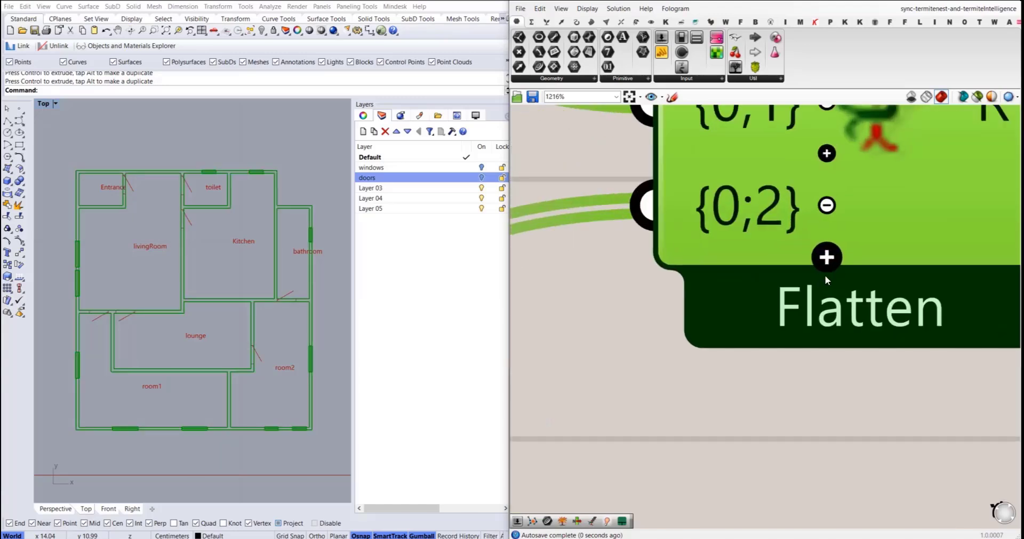
click(826, 263)
scroll(817, 270, down, 6)
drag(675, 337, 782, 264)
scroll(831, 248, up, 5)
click(841, 247)
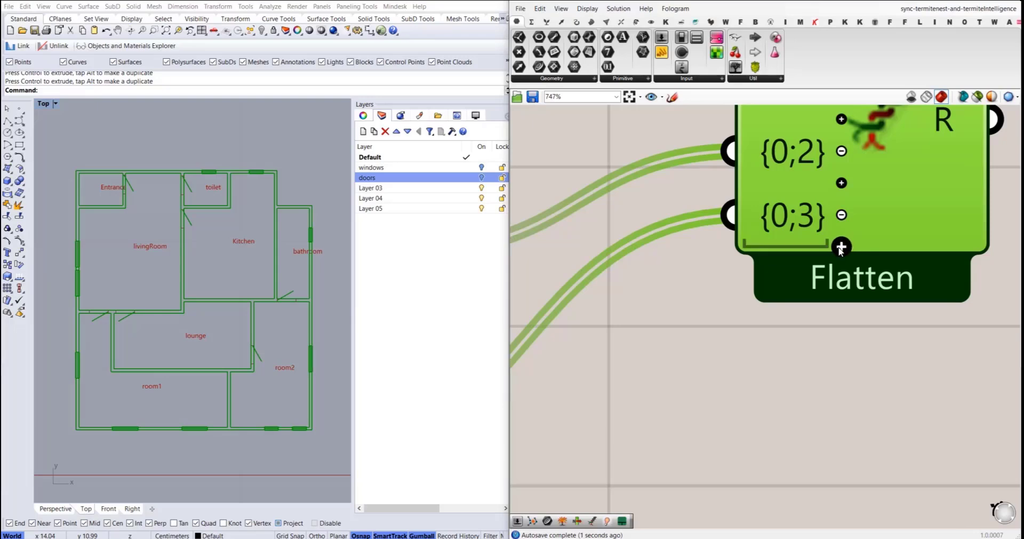
scroll(835, 250, down, 5)
drag(789, 256, 676, 344)
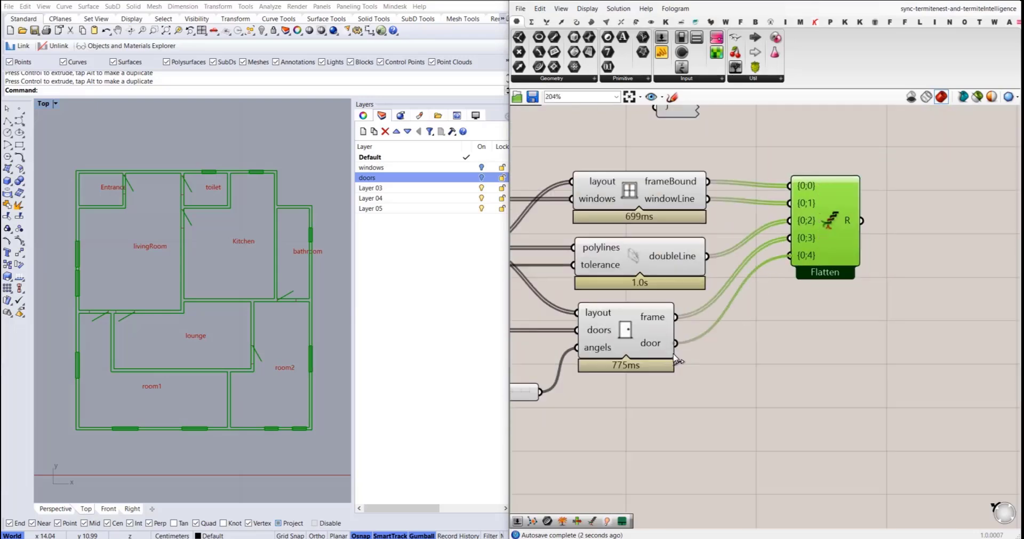
- Move the Entwine component lower so it lines up with its source components, and clear the selection
drag(823, 229, 822, 291)
click(833, 226)
right_drag(901, 283, 777, 286)
- Bake Entwine's R output to Layer 03 with the color set by layer
scroll(778, 286, up, 3)
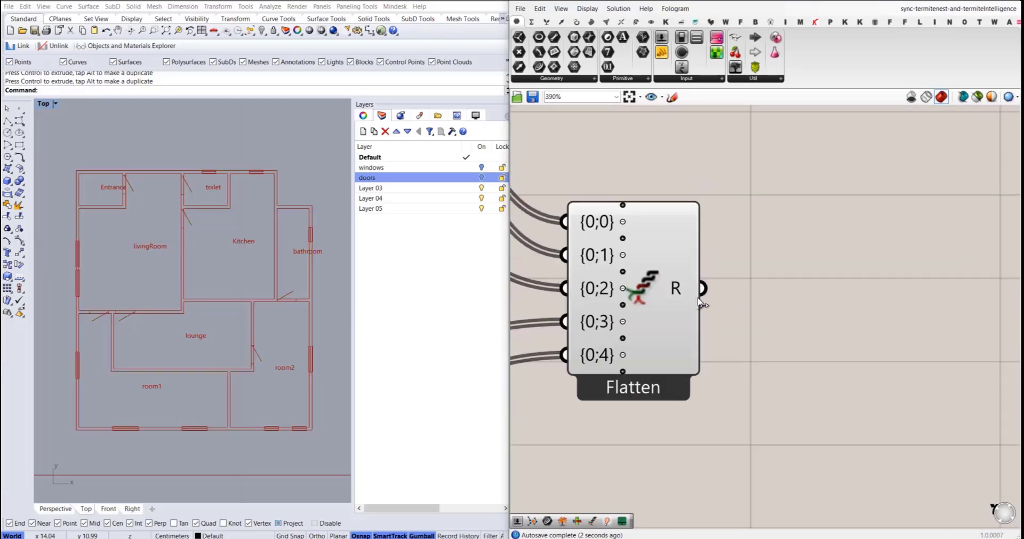
mouse_move(679, 292)
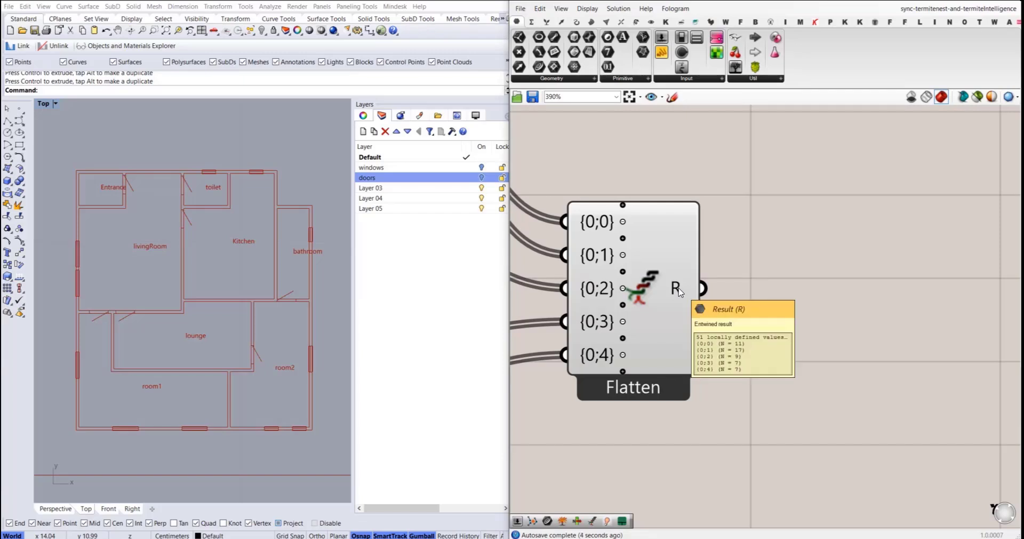
right_drag(703, 293, 705, 256)
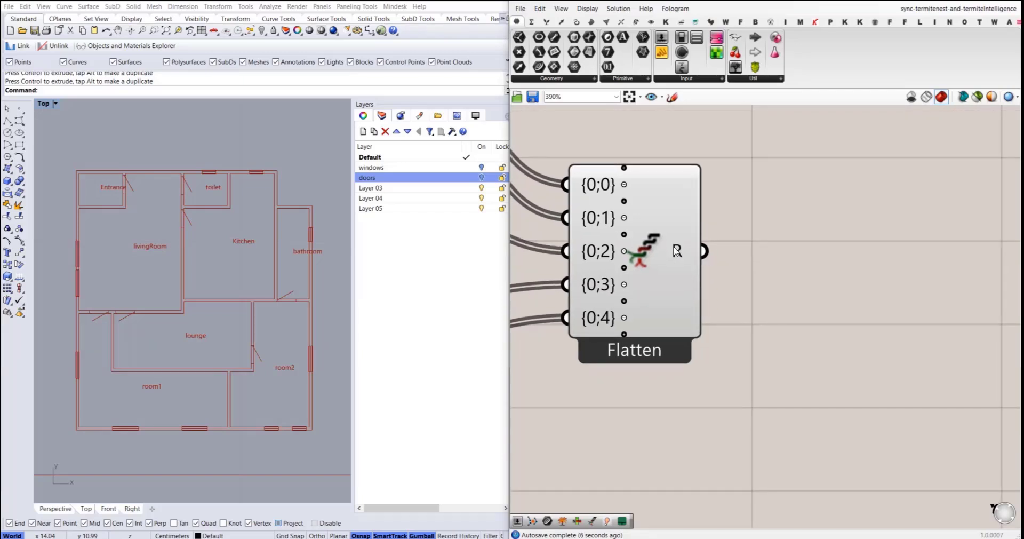
right_click(677, 250)
click(660, 248)
right_click(676, 251)
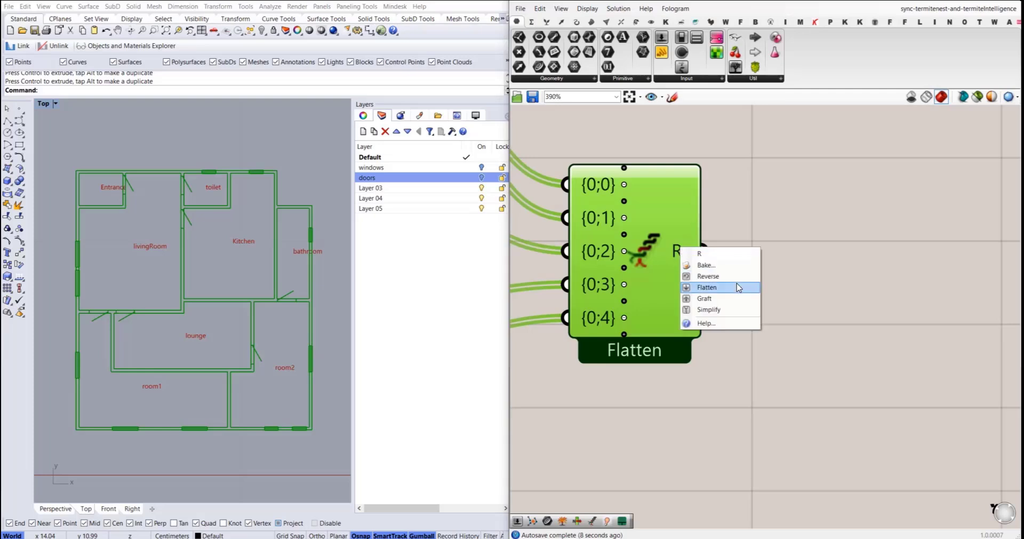
click(720, 270)
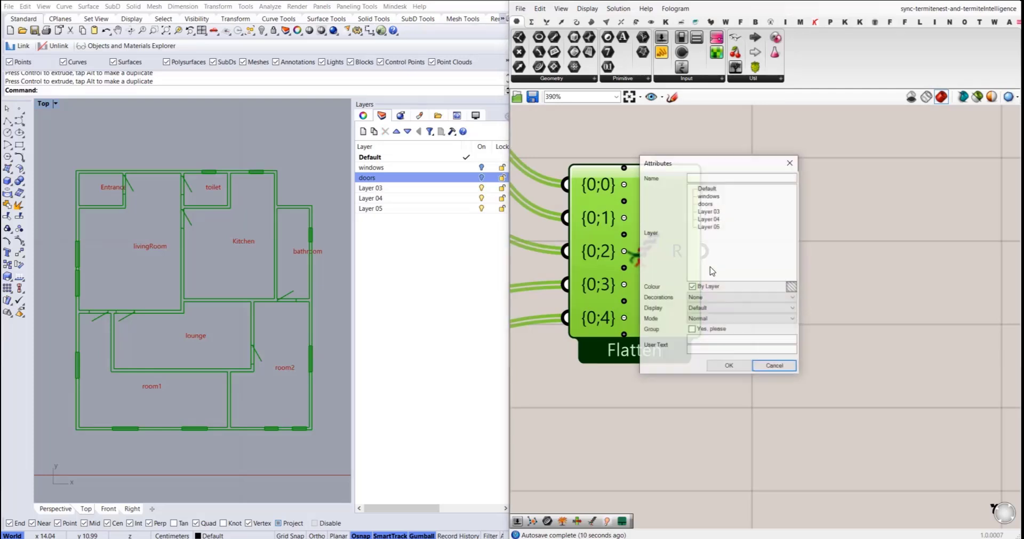
click(713, 212)
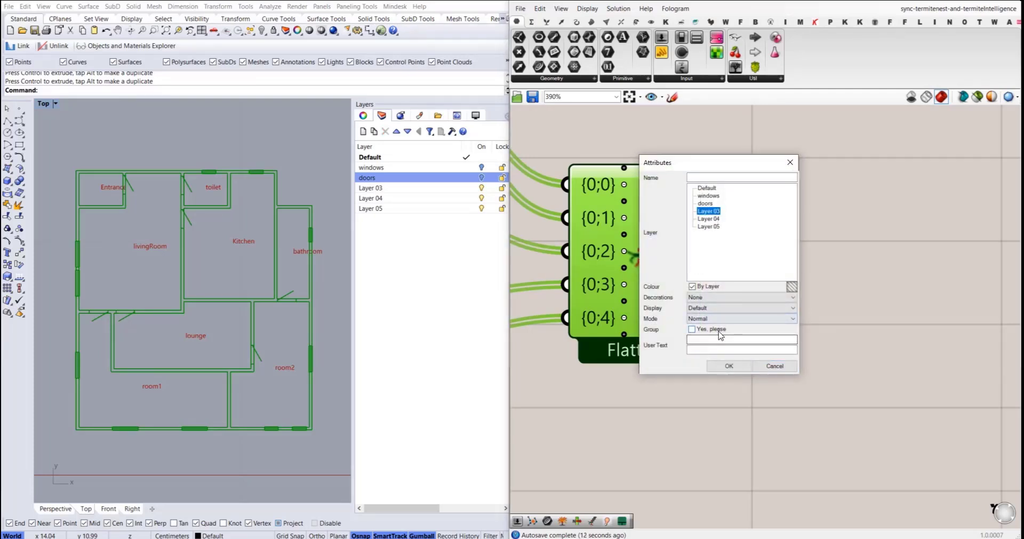
click(728, 366)
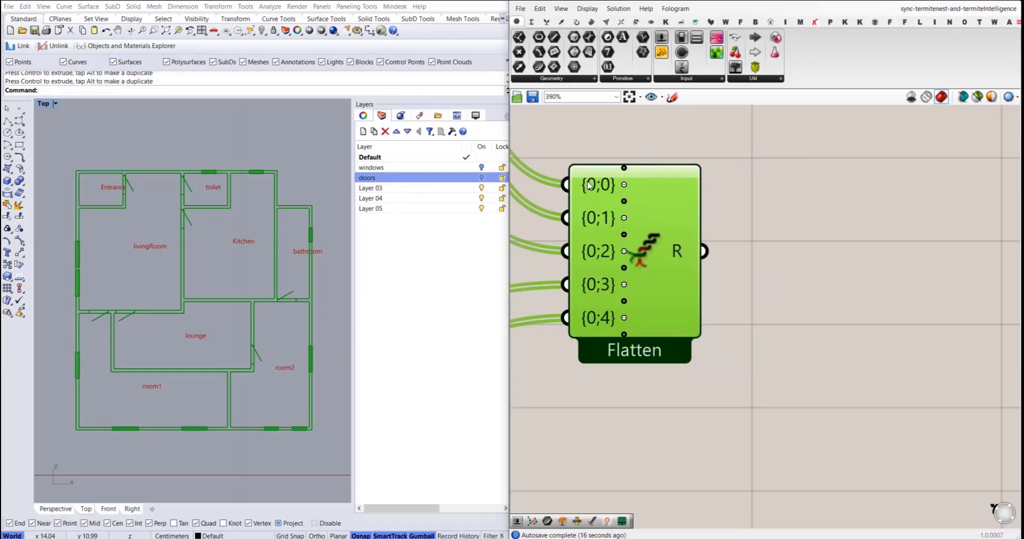
- Make Layer 03 current and rename it as alter1
double_click(379, 189)
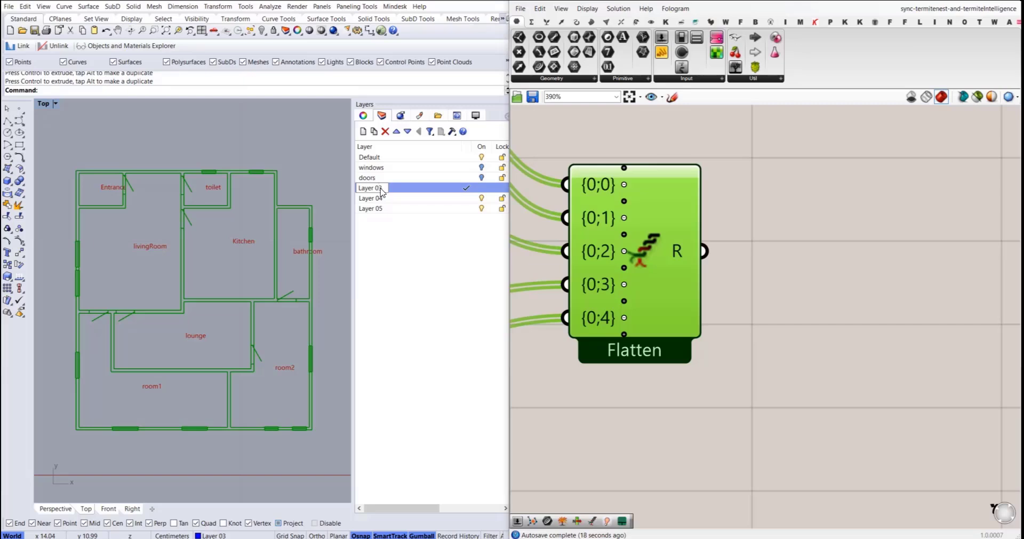
click(381, 190)
text(alter1)
key(Return)
- Make Layer 04 current, turn off the alter1 layer and leave all components deselected
click(460, 199)
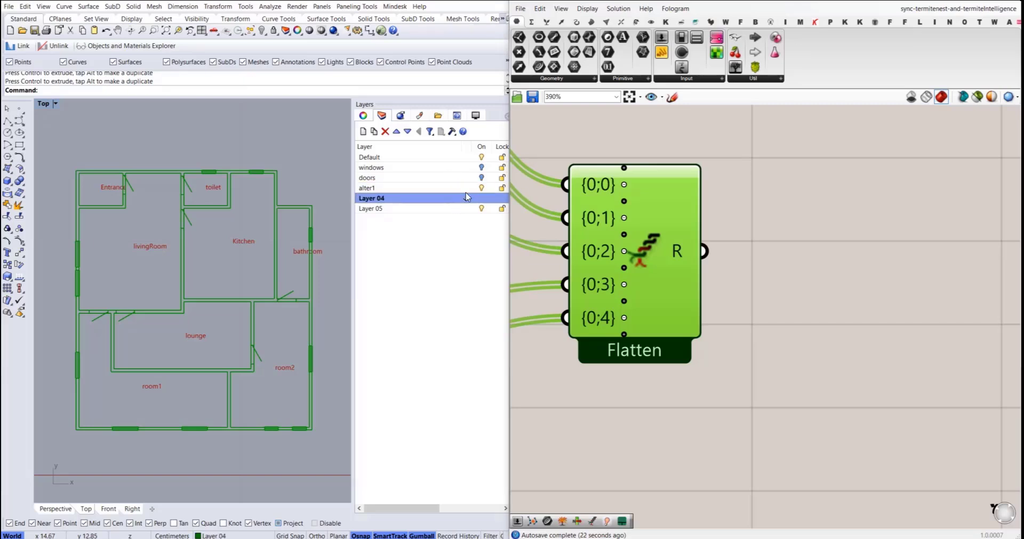
click(767, 223)
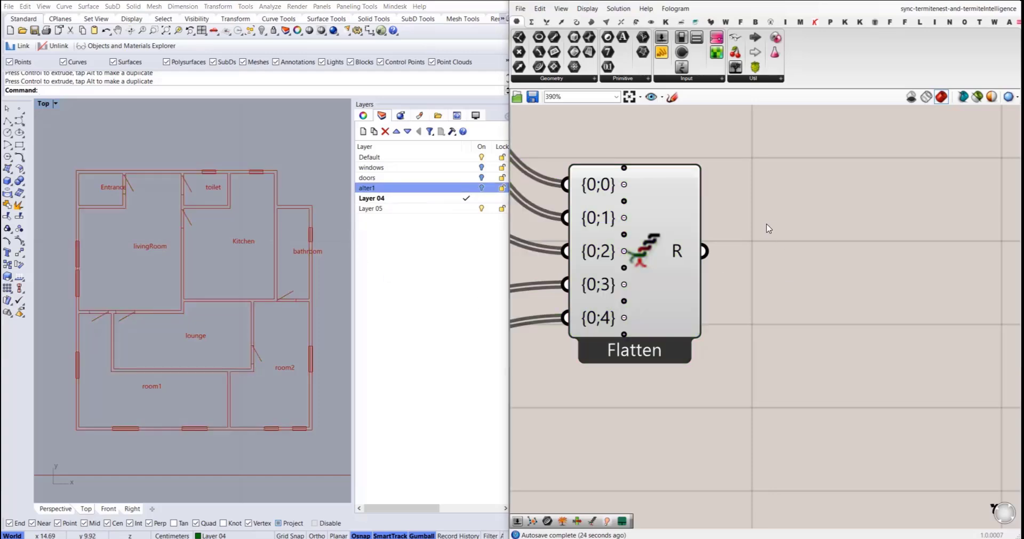
scroll(884, 337, down, 5)
drag(853, 395, 671, 230)
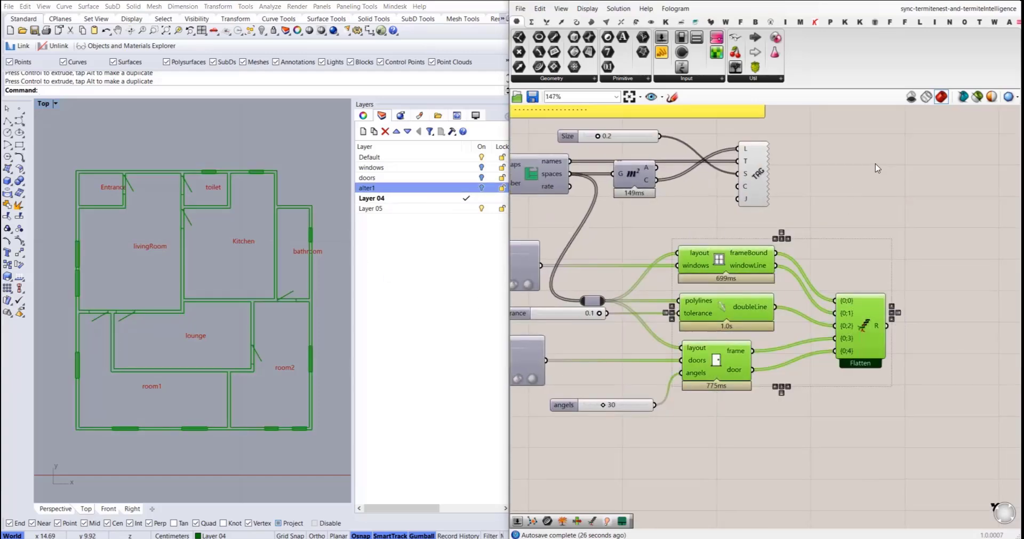
click(855, 181)
- Set the planNumber slider to 30 to load another floor plan
right_drag(869, 179, 892, 185)
scroll(865, 198, down, 3)
scroll(566, 170, up, 6)
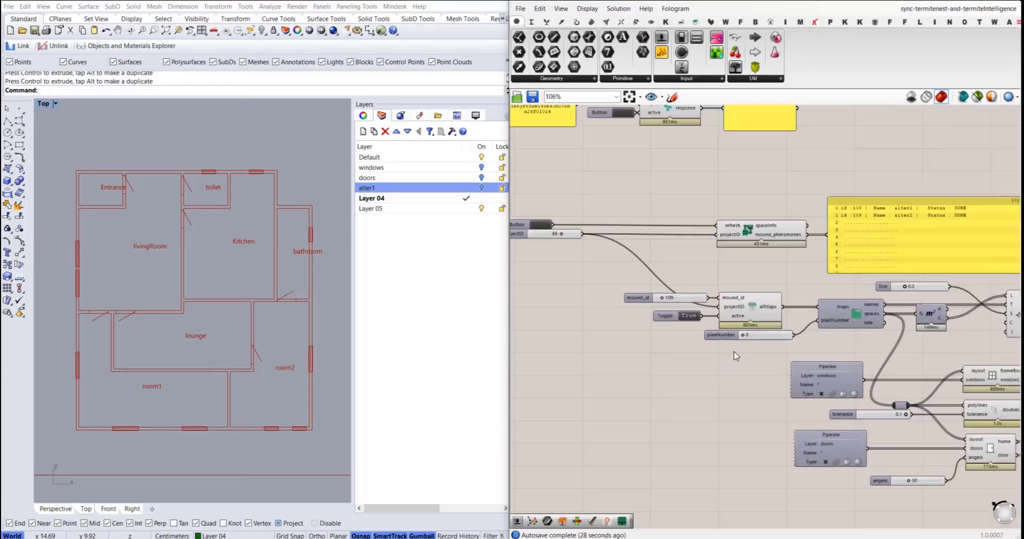
double_click(803, 308)
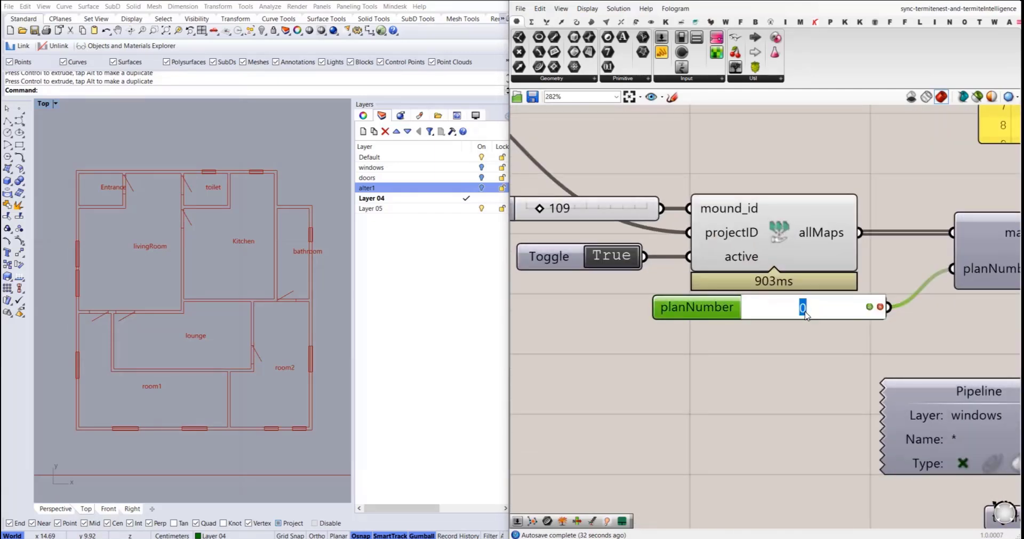
text(30)
key(Return)
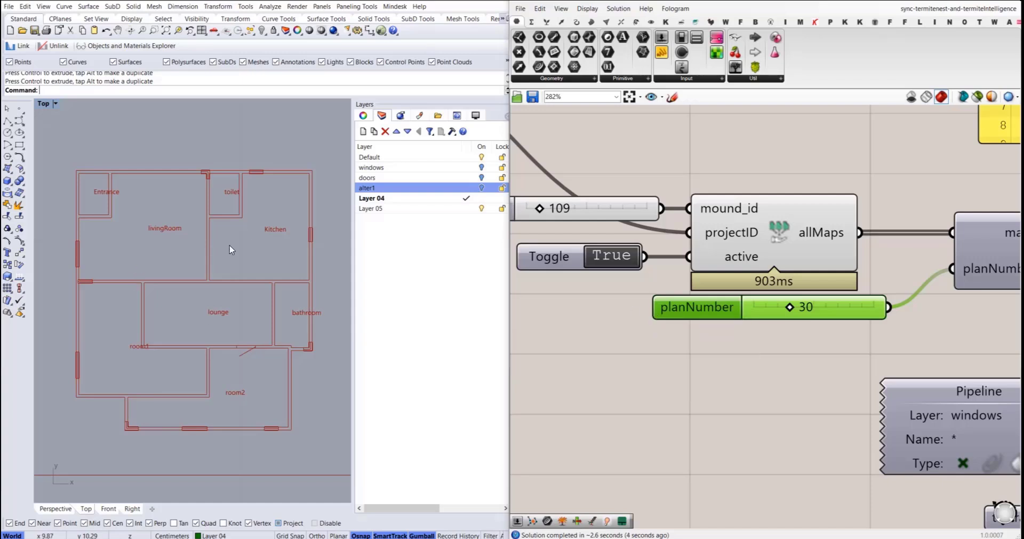
- Turn on the alter1 layer to overlay the baked plan on the new one
click(482, 188)
click(483, 178)
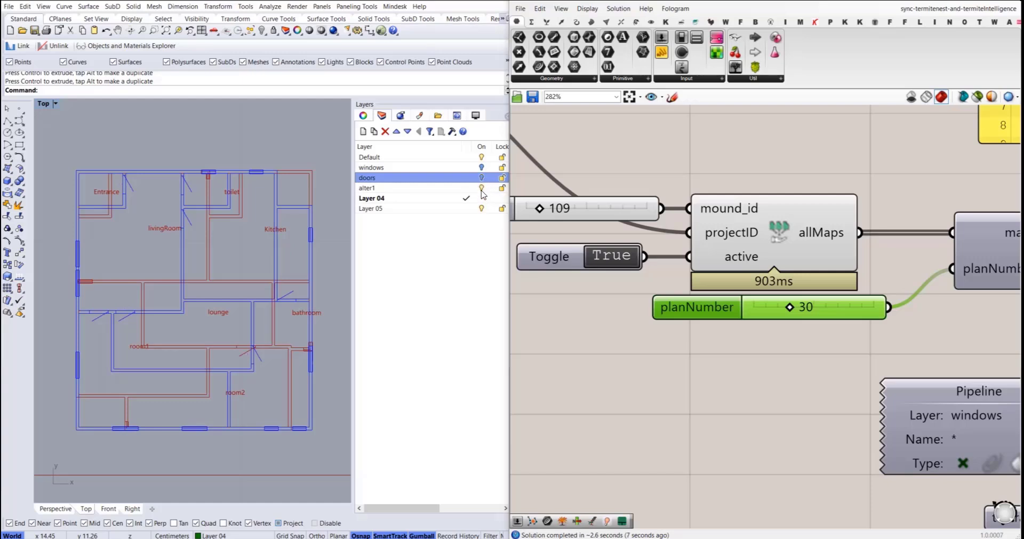
- Turn off the alter1 layer and turn on the windows layer, leaving the doors layer hidden, to expose only the window points
click(481, 188)
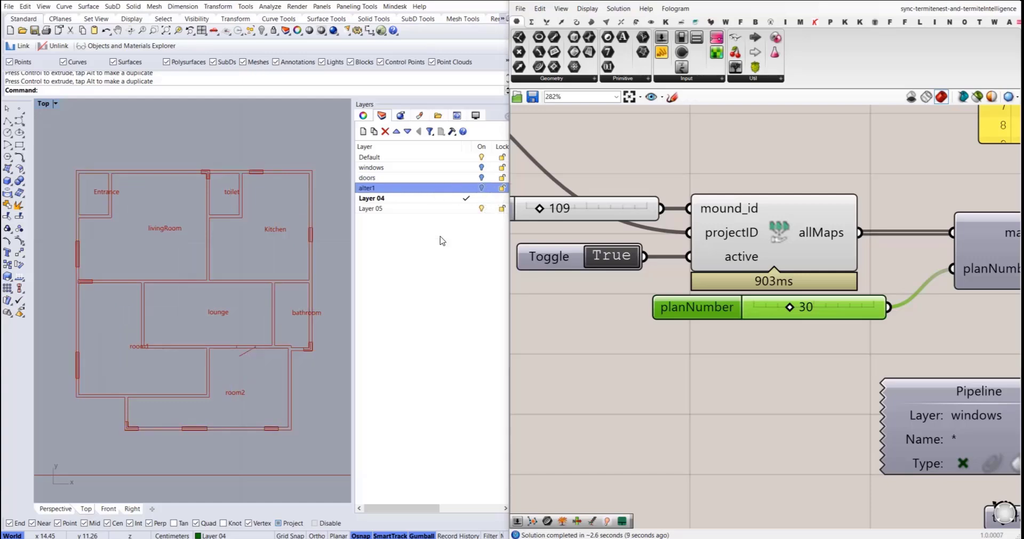
click(481, 167)
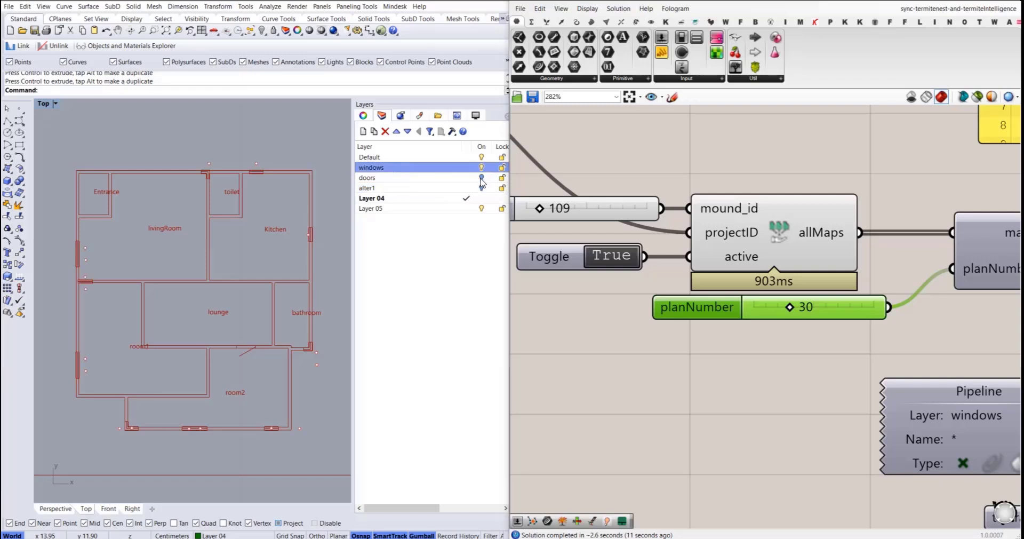
click(482, 178)
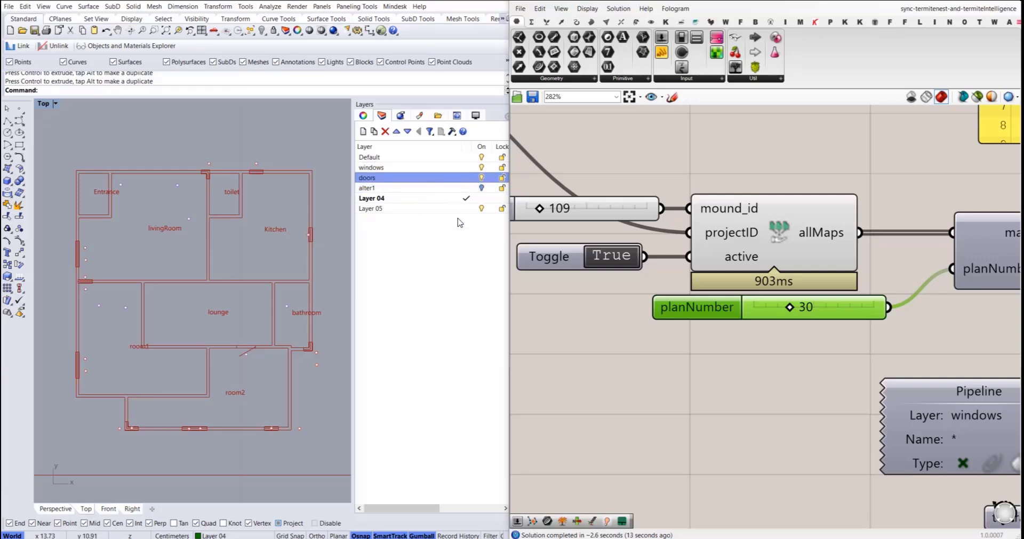
click(674, 377)
scroll(184, 180, up, 4)
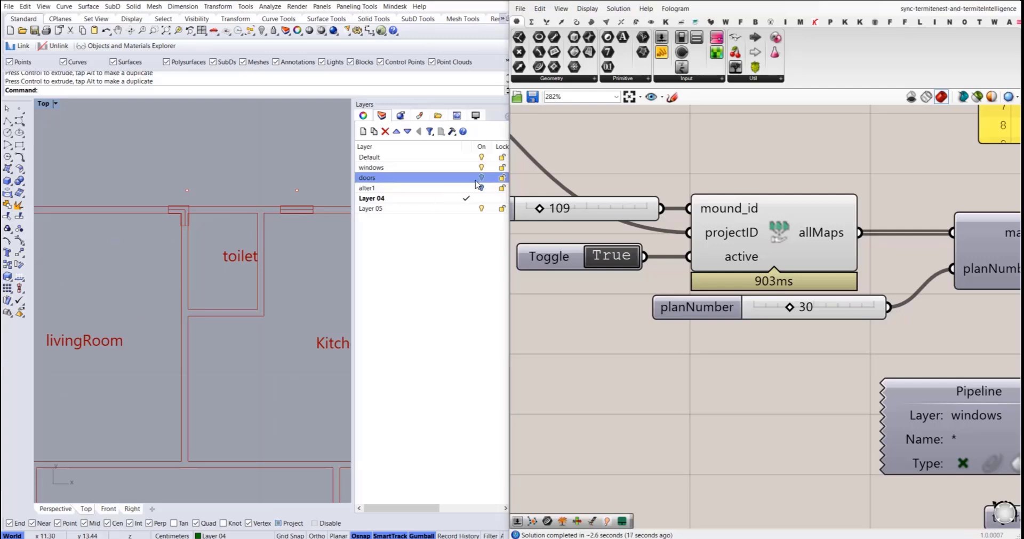
- Move the window point above the livingRoom–toilet wall junction along the outer wall so its window sits within livingRoom
scroll(250, 193, down, 3)
click(242, 159)
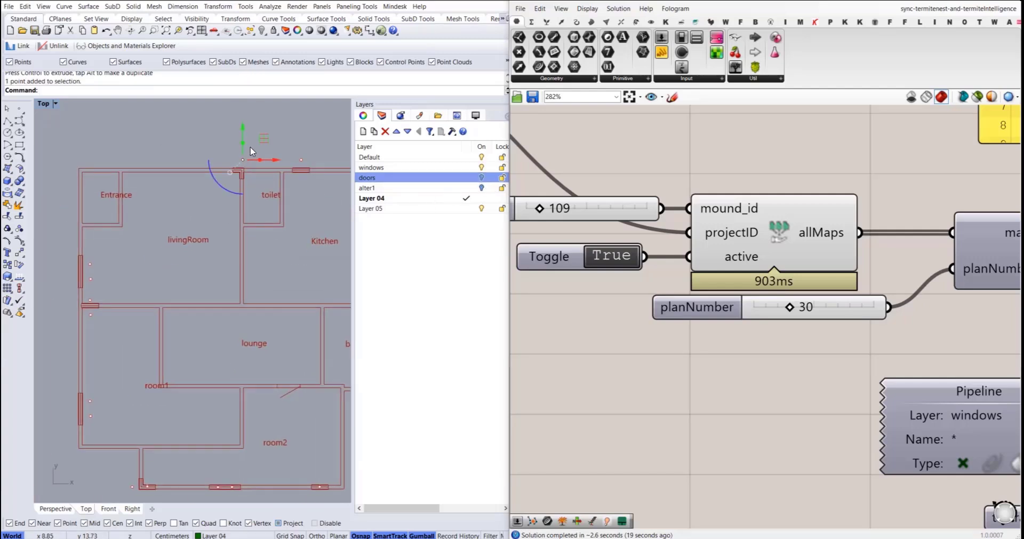
drag(262, 139, 210, 144)
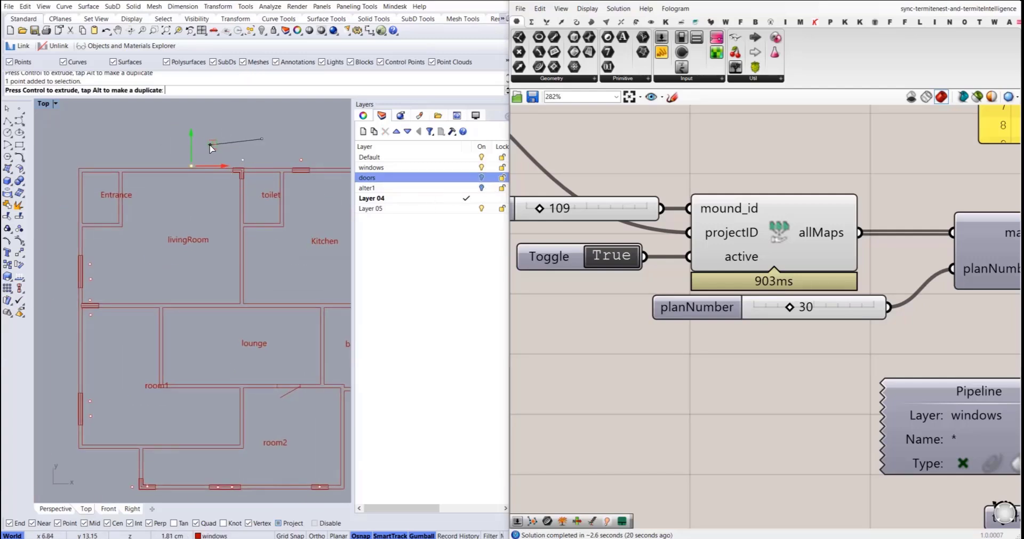
click(222, 214)
- Move the two window points at livingRoom's lower-left corner up to its upper outer wall, near Entrance
right_drag(90, 314, 121, 302)
scroll(122, 302, up, 4)
drag(81, 276, 135, 308)
right_drag(146, 277, 138, 297)
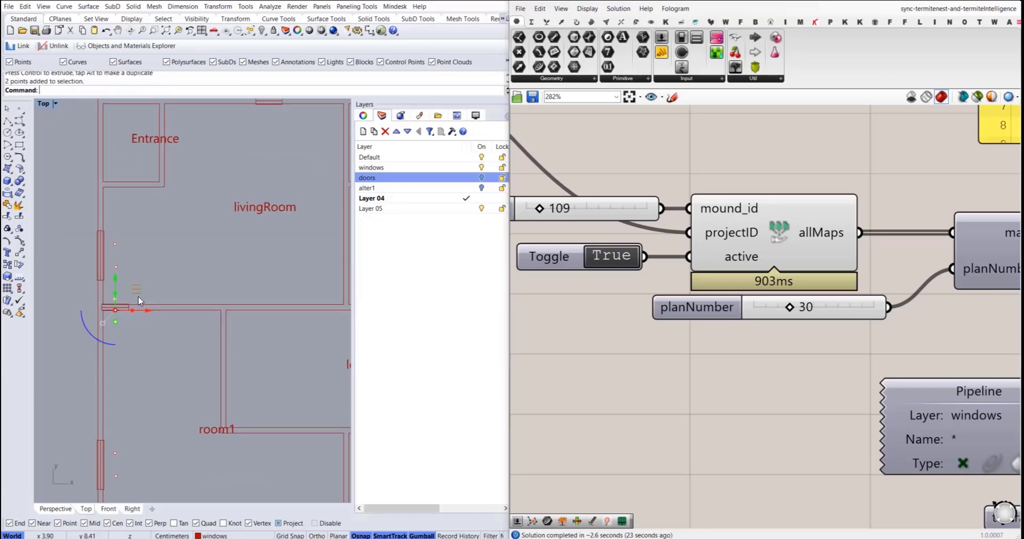
drag(136, 290, 262, 167)
right_drag(278, 167, 234, 240)
- Shift one of the two relocated livingRoom window points toward Entrance so the pair lies side by side along the upper wall
click(233, 240)
scroll(167, 208, up, 4)
drag(169, 194, 242, 219)
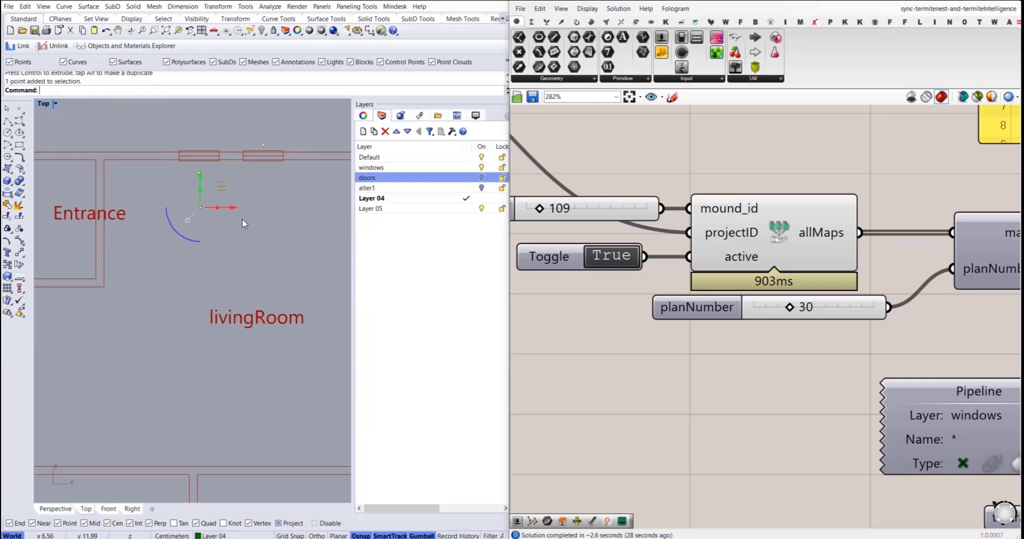
drag(222, 185, 201, 157)
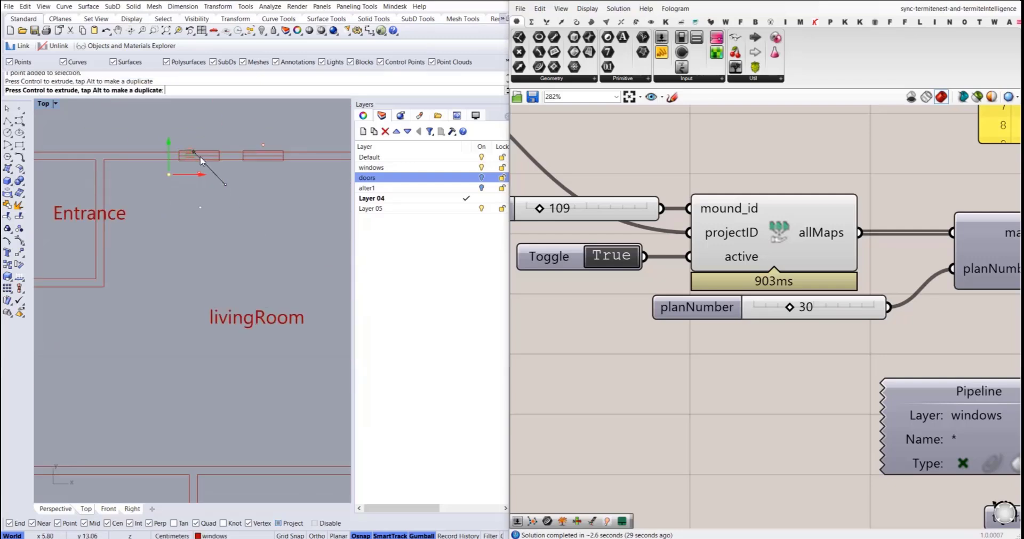
click(254, 214)
- Move one window point from the bathroom's lower-right corner to the outside of room2's right wall
scroll(252, 214, down, 12)
right_drag(251, 214, 205, 203)
scroll(203, 202, up, 6)
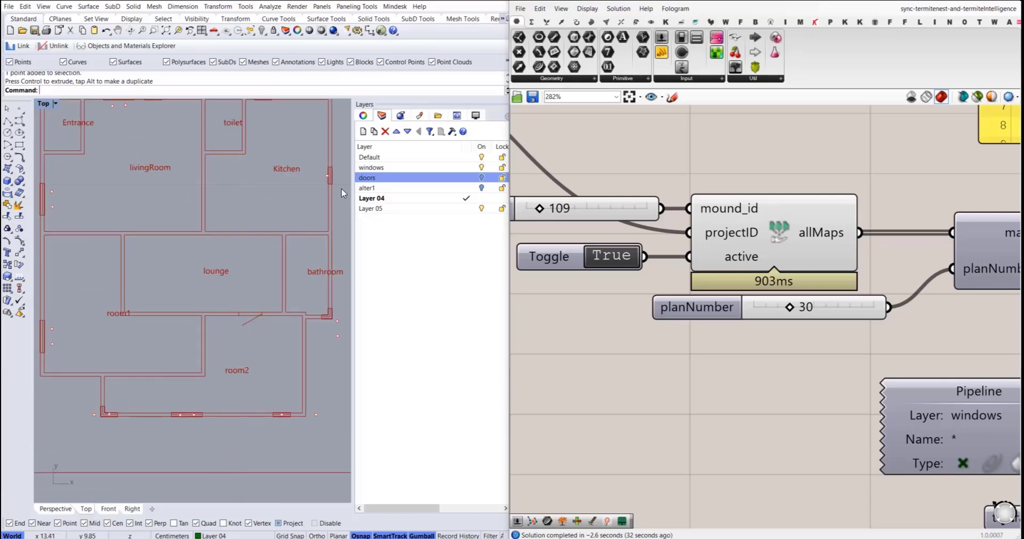
scroll(266, 319, up, 5)
click(274, 356)
drag(287, 378, 288, 237)
scroll(287, 200, down, 6)
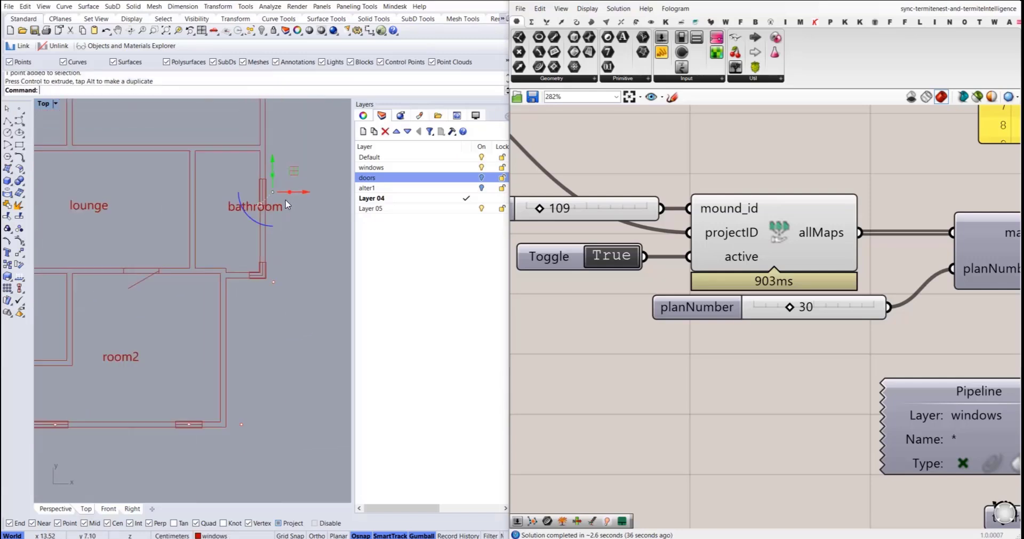
drag(297, 172, 266, 289)
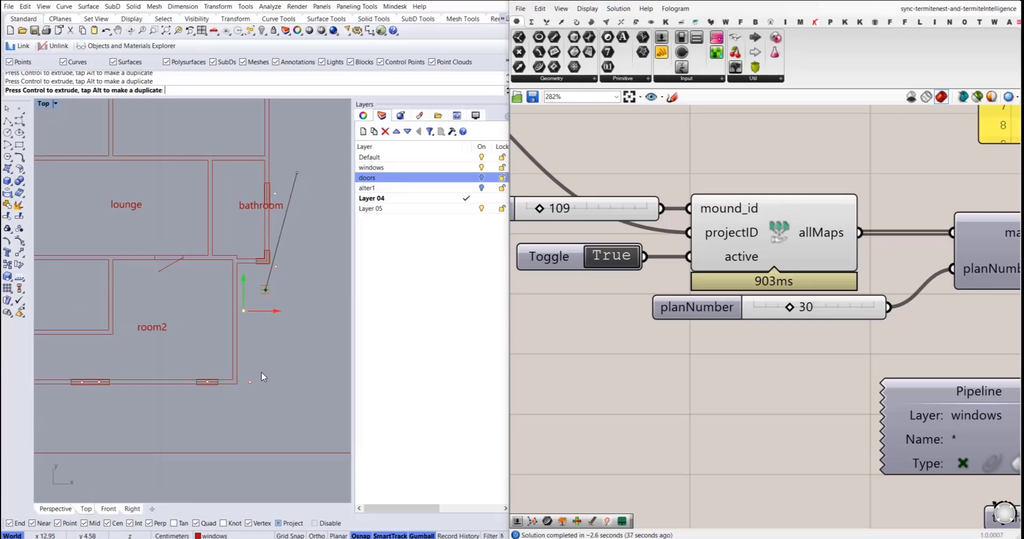
- Move the window point at room2's lower-right corner up onto room2's right wall, below the window already there
click(251, 382)
drag(268, 364, 247, 332)
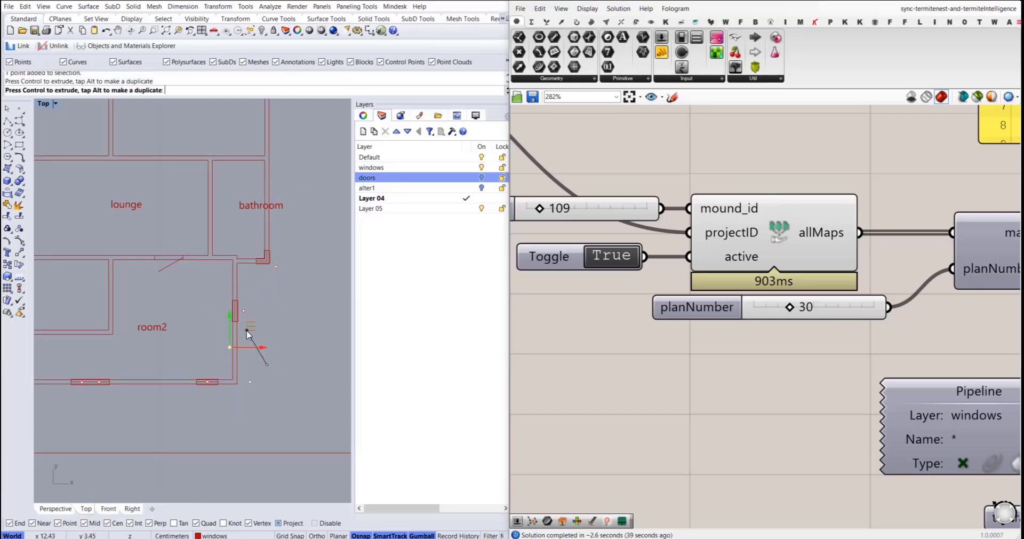
click(272, 316)
- Move the window point outside room2's lower-left corner onto room2's bottom wall, clear of the corner
right_drag(167, 337, 303, 344)
right_drag(218, 349, 191, 341)
click(83, 380)
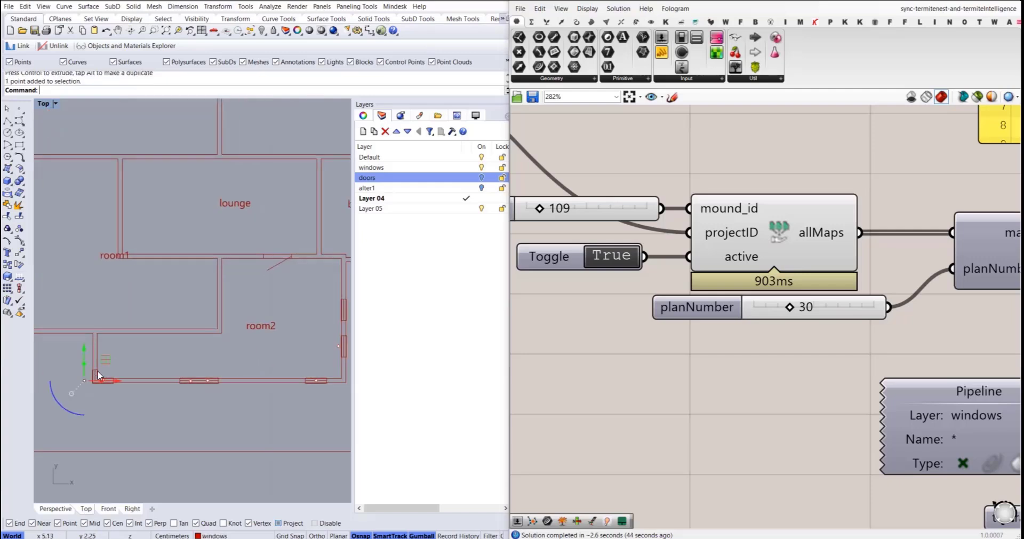
drag(106, 362, 144, 363)
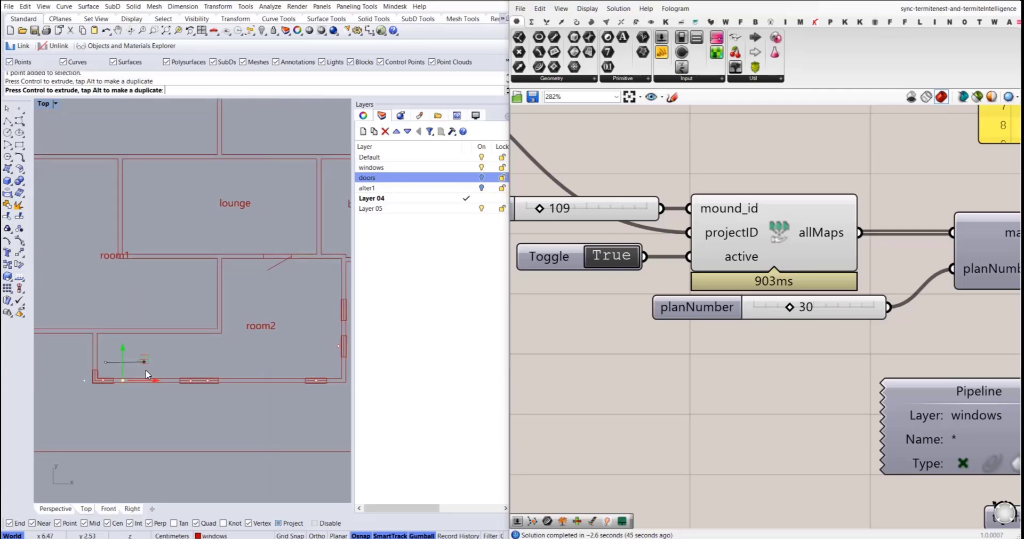
- Shift the two leftmost window points on room2's bottom wall toward the neighbouring window so they form one wide window
drag(62, 361, 216, 410)
scroll(185, 393, up, 5)
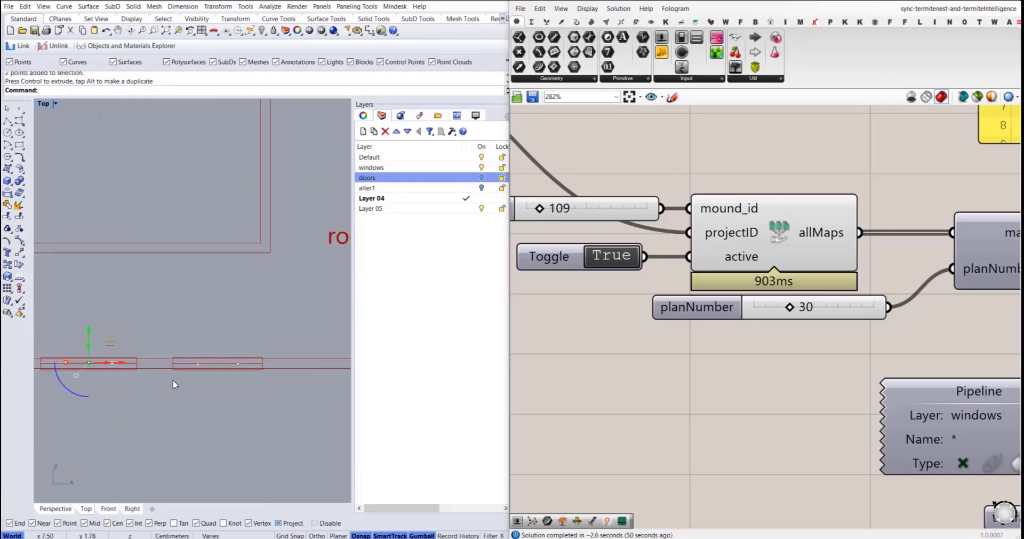
drag(124, 366, 151, 362)
key(Escape)
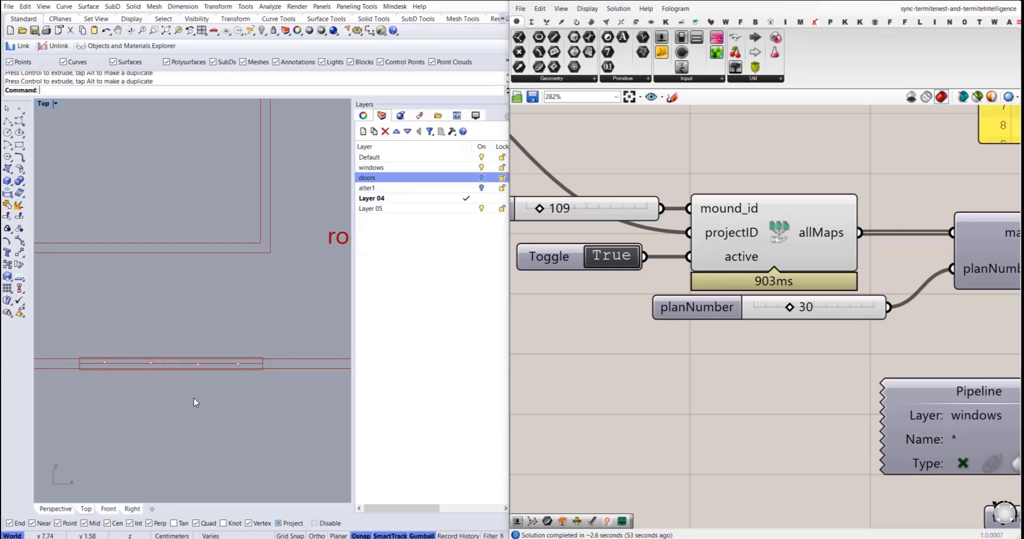
- Turn on the doors layer and turn off the windows layer to expose only the door points, keeping alter1 hidden
scroll(194, 400, down, 6)
right_drag(139, 360, 131, 389)
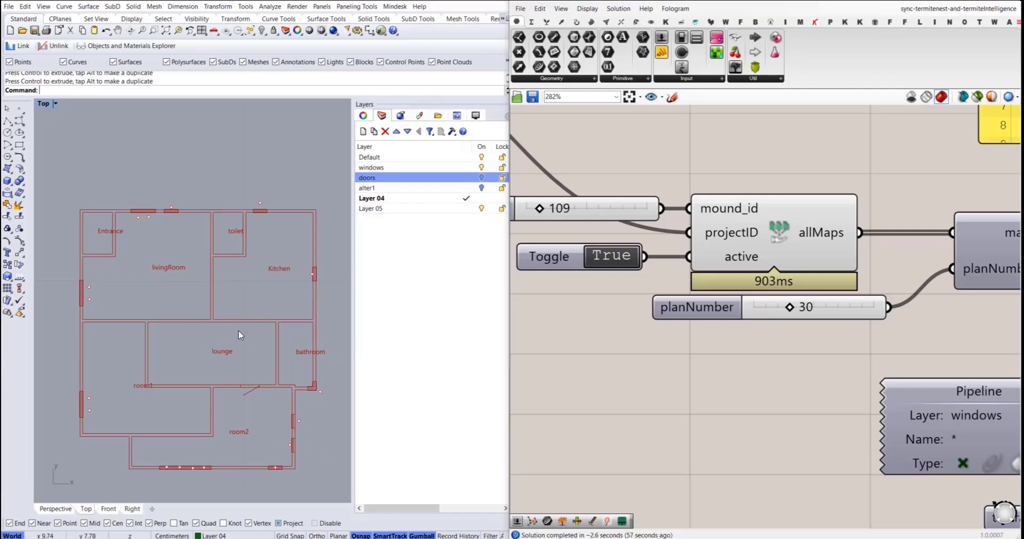
right_drag(262, 362, 254, 341)
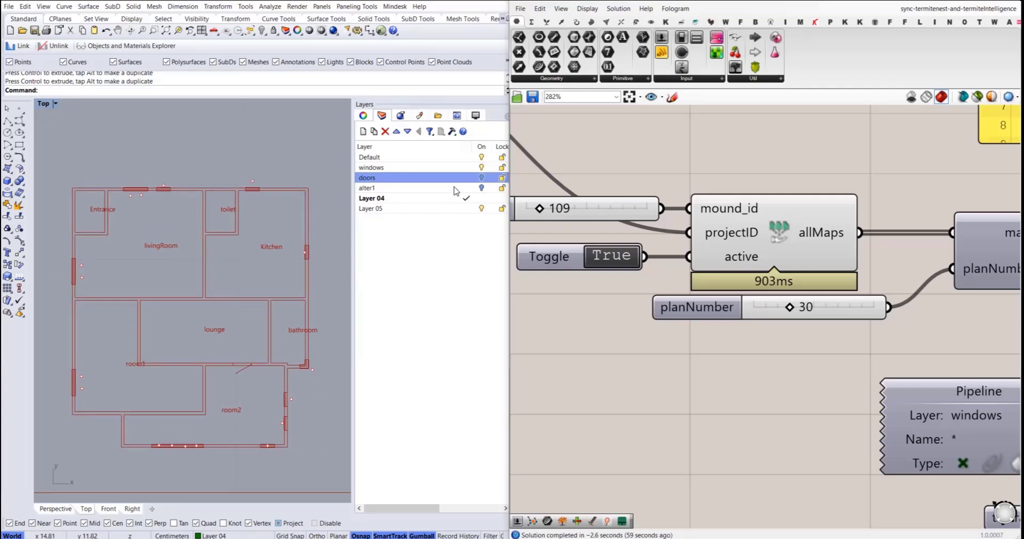
click(481, 188)
click(482, 188)
click(481, 168)
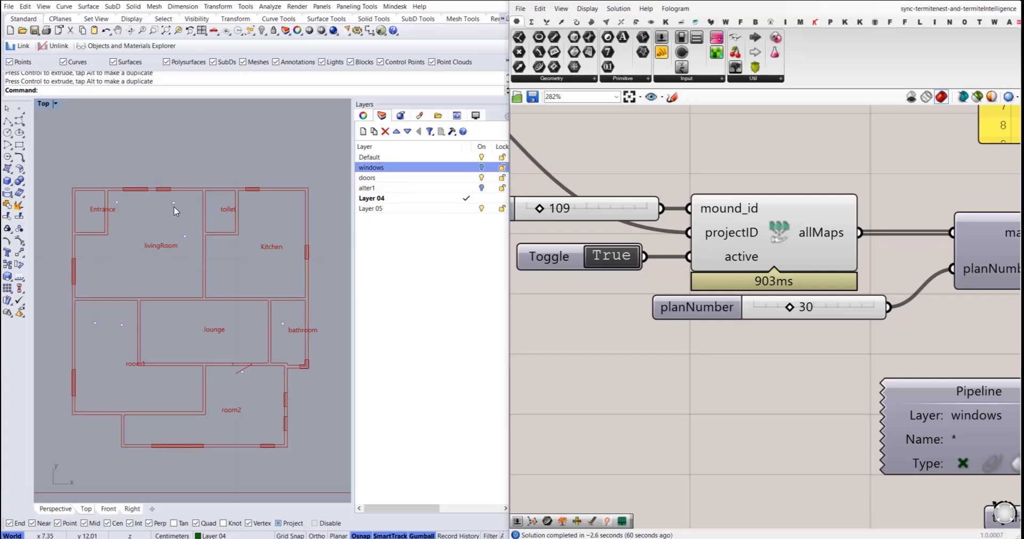
- Move one livingRoom door point beside the toilet wall and the other to the wall between livingRoom and lounge
click(199, 204)
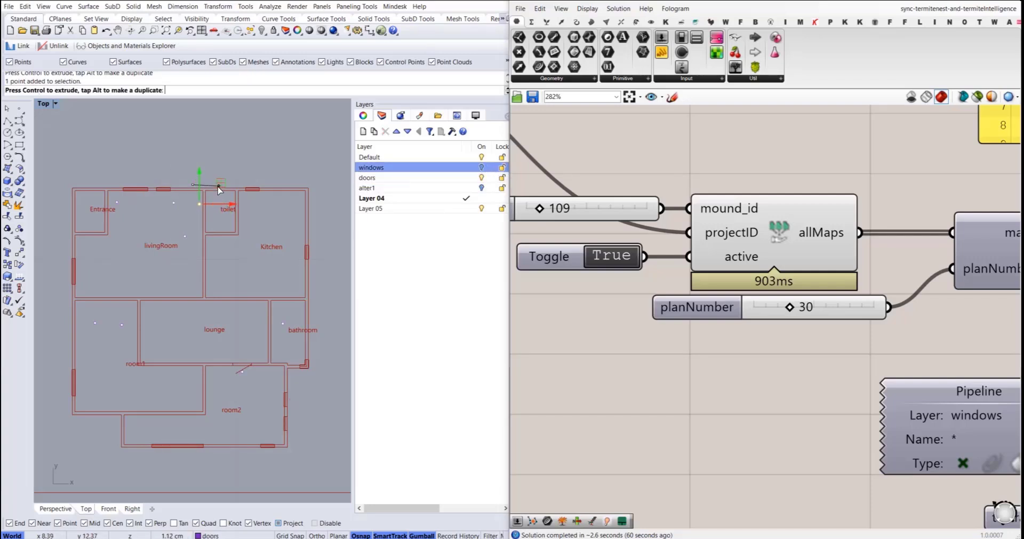
drag(176, 227, 214, 288)
click(208, 262)
click(184, 236)
click(209, 334)
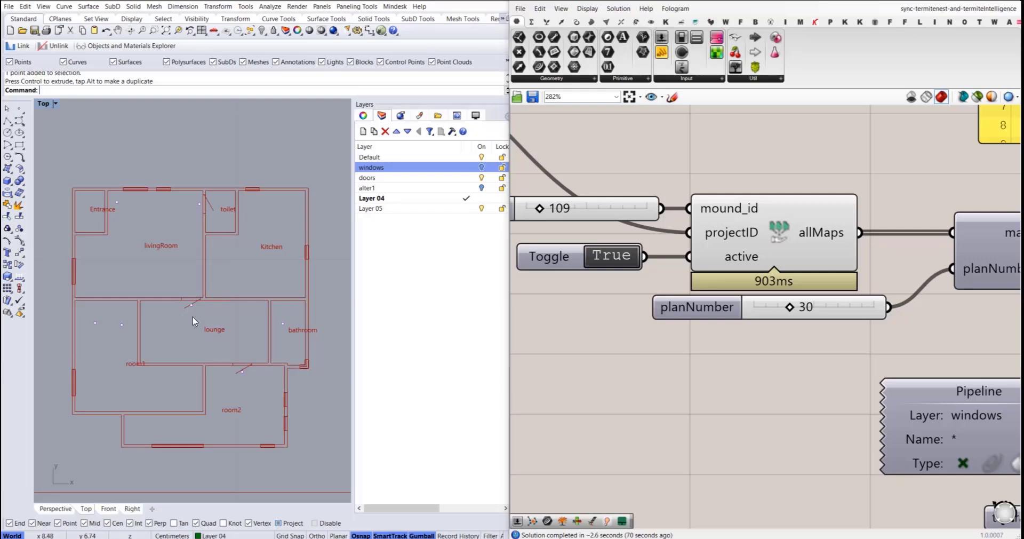
- Move the door point next to Entrance closer to the wall between Entrance and livingRoom to place the door there
click(116, 204)
scroll(115, 205, up, 5)
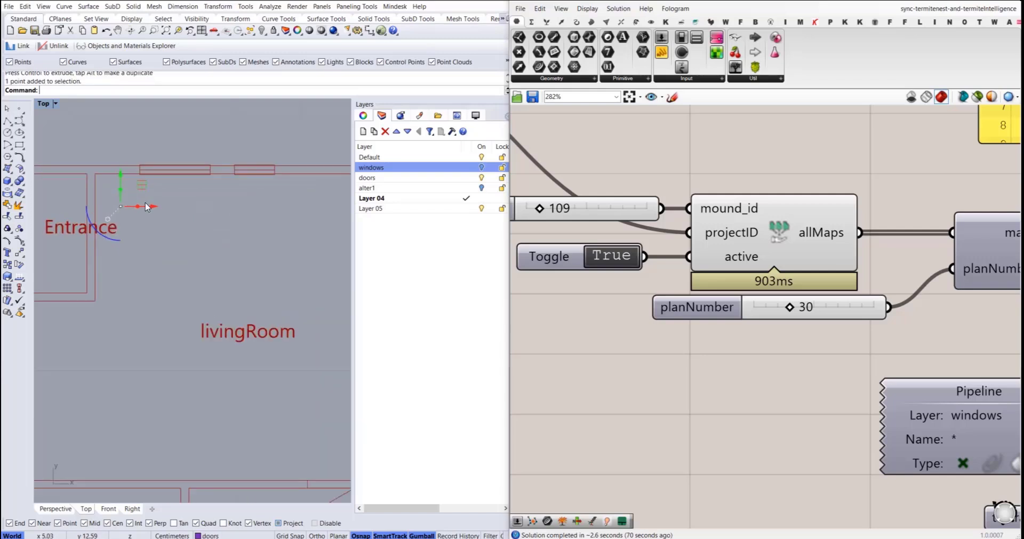
click(158, 235)
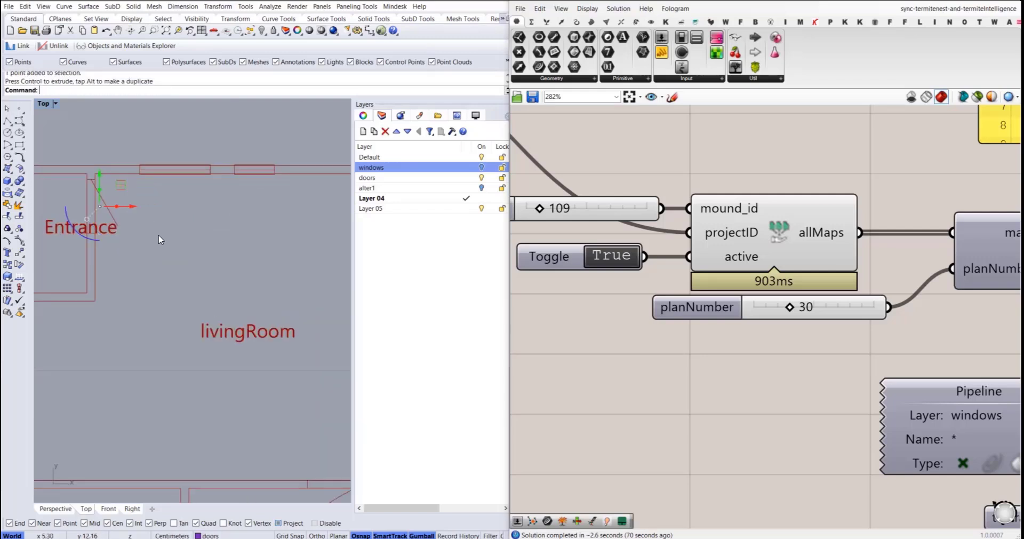
scroll(170, 234, down, 6)
scroll(123, 265, up, 3)
- Move the leftmost door point in room1 to the wall between room1 and livingRoom
click(157, 303)
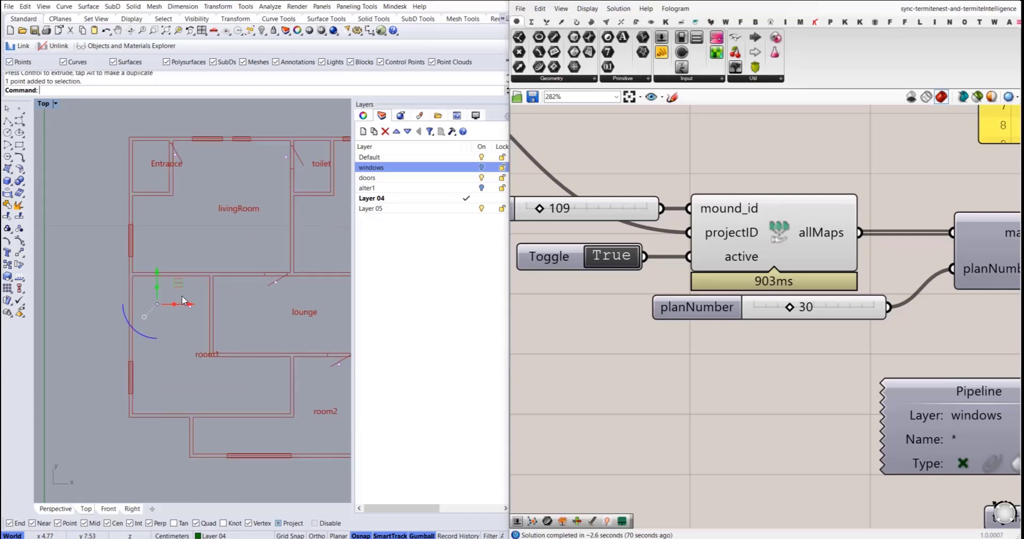
drag(176, 284, 215, 249)
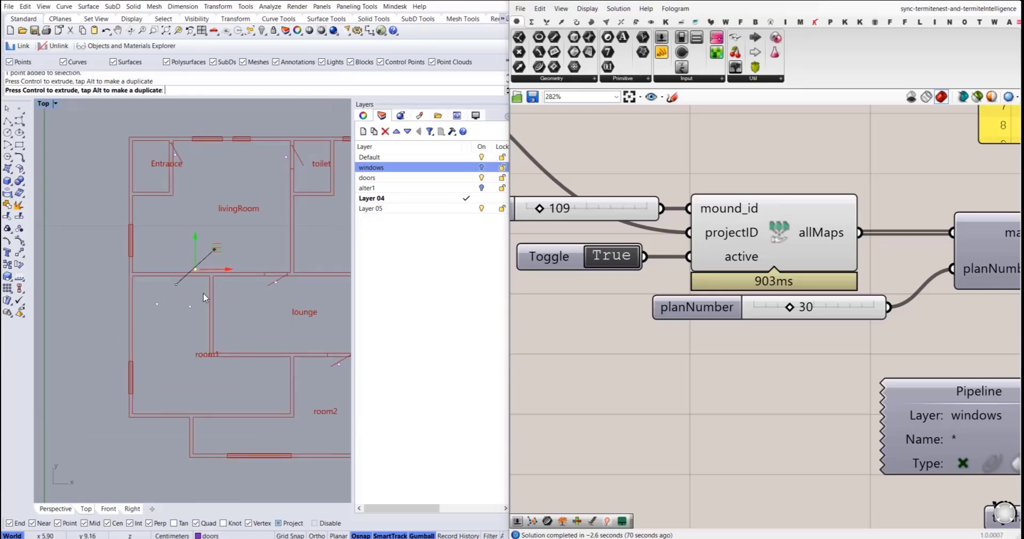
scroll(215, 285, up, 6)
- Move the remaining door point inside room1 to the lounge side of the wall between room1 and lounge
click(120, 322)
click(168, 325)
scroll(197, 357, down, 8)
right_drag(197, 356, 164, 299)
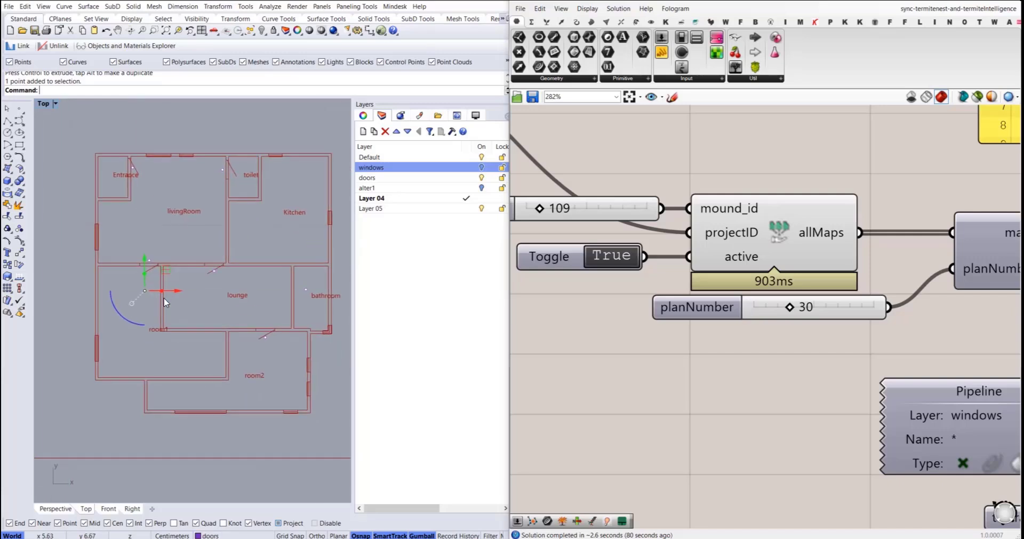
drag(166, 273, 192, 259)
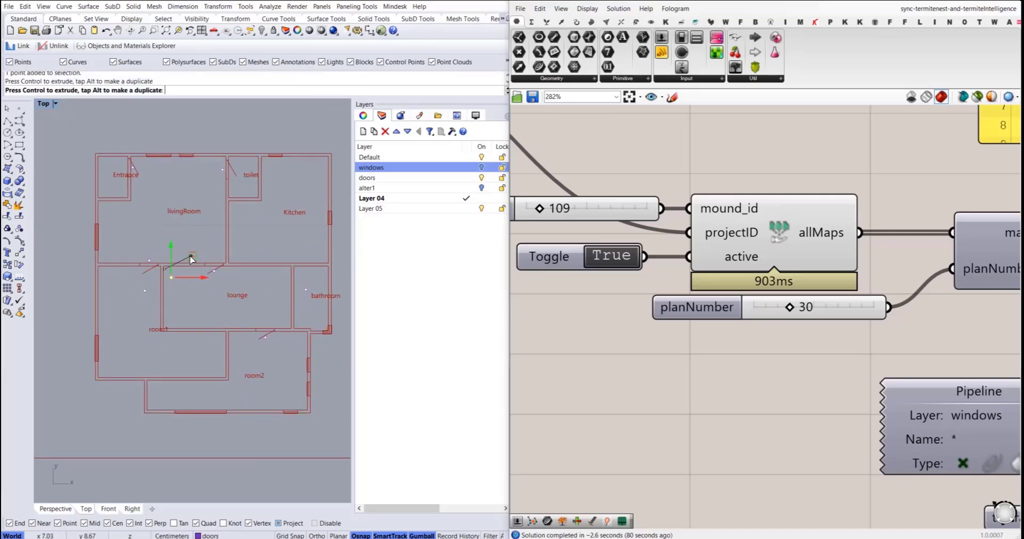
- Move the door point on the room1–livingRoom wall to the wall between livingRoom and Kitchen, just below the toilet
scroll(160, 263, up, 7)
click(134, 258)
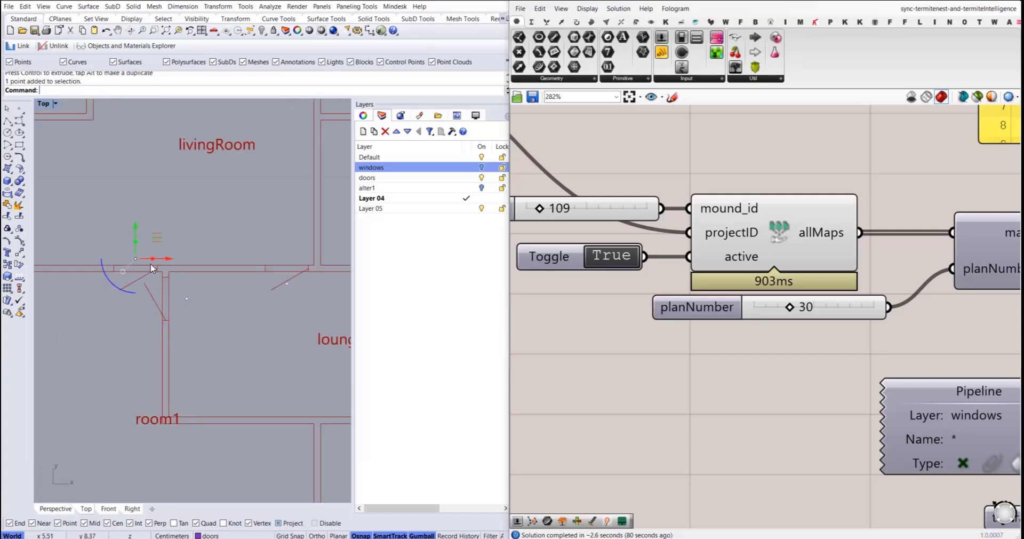
scroll(178, 264, down, 7)
right_drag(179, 261, 153, 268)
drag(153, 271, 217, 208)
scroll(223, 218, up, 9)
scroll(224, 320, down, 5)
right_drag(90, 366, 130, 345)
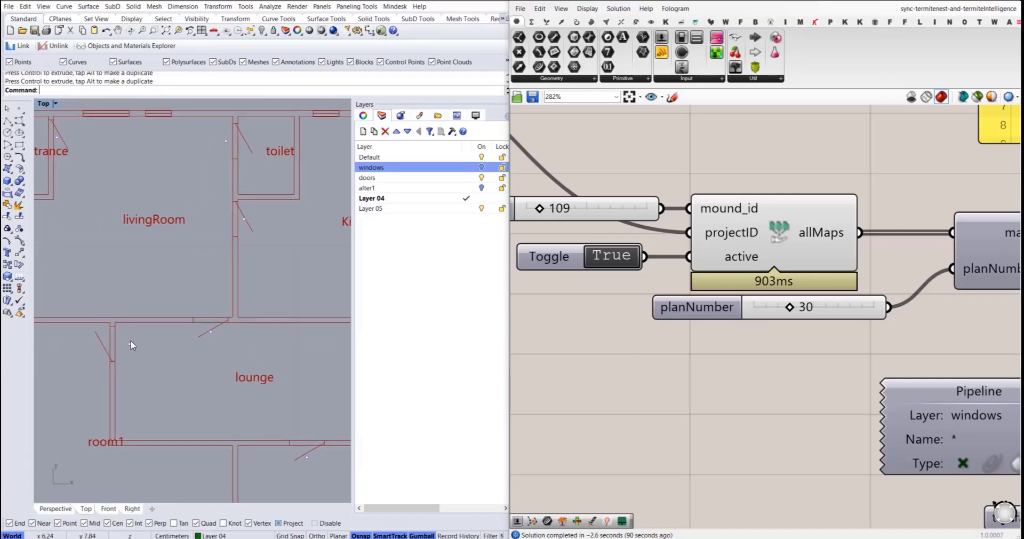
click(130, 345)
- Move the bathroom's door point toward the upper end of the wall between lounge and bathroom
scroll(171, 348, down, 12)
click(222, 390)
scroll(223, 374, up, 6)
scroll(223, 374, up, 6)
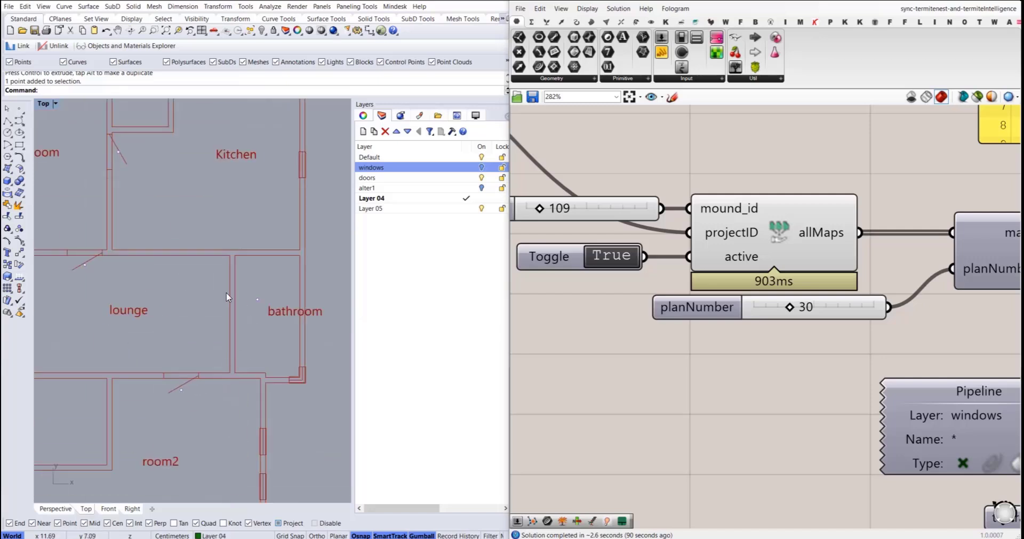
scroll(226, 293, down, 4)
right_drag(218, 297, 245, 323)
click(273, 322)
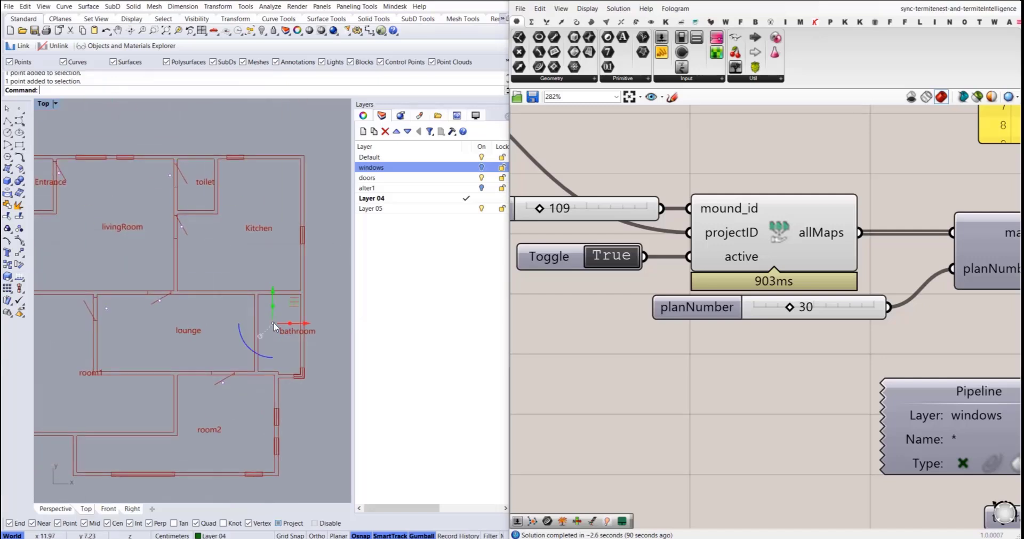
scroll(282, 317, up, 3)
drag(297, 303, 283, 281)
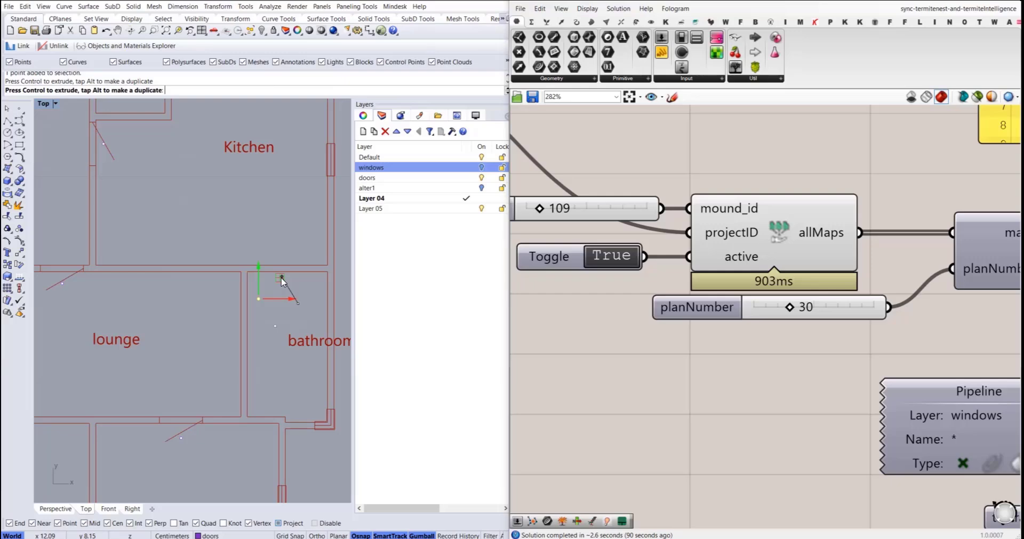
key(Escape)
scroll(195, 309, down, 6)
scroll(188, 327, up, 2)
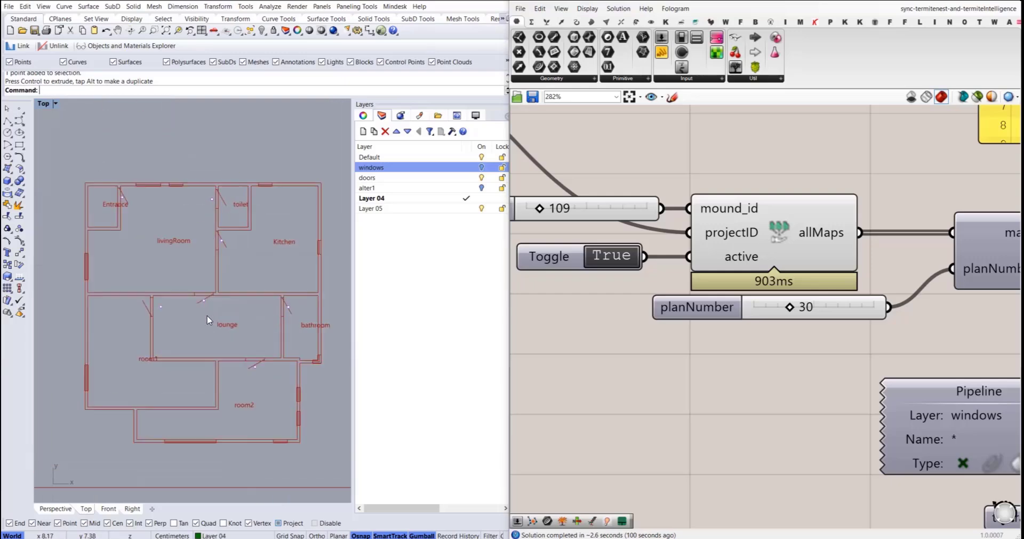
- Bake the merged wall, window and door geometry to Layer 04 as a group
scroll(719, 299, down, 5)
right_drag(720, 304, 482, 226)
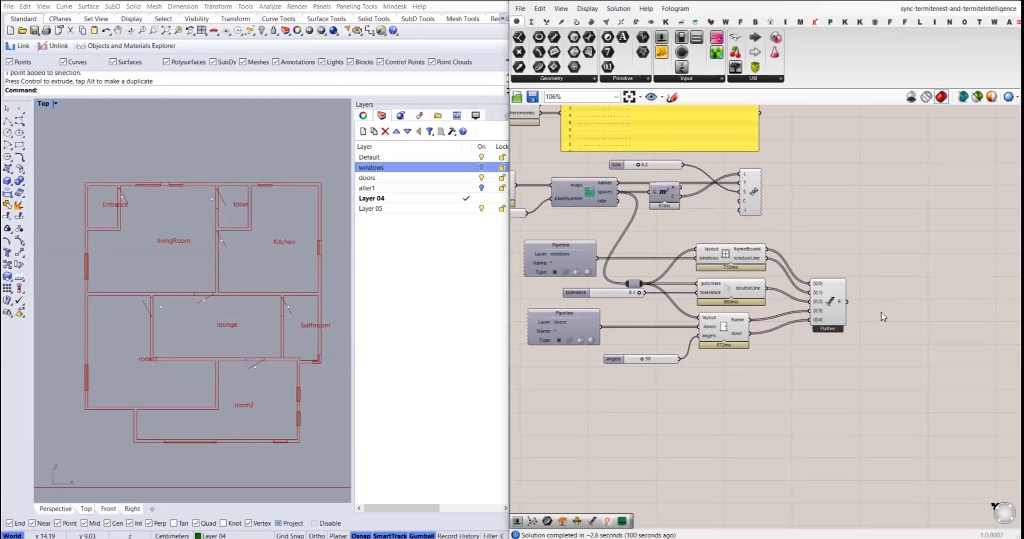
scroll(854, 300, up, 5)
right_click(821, 302)
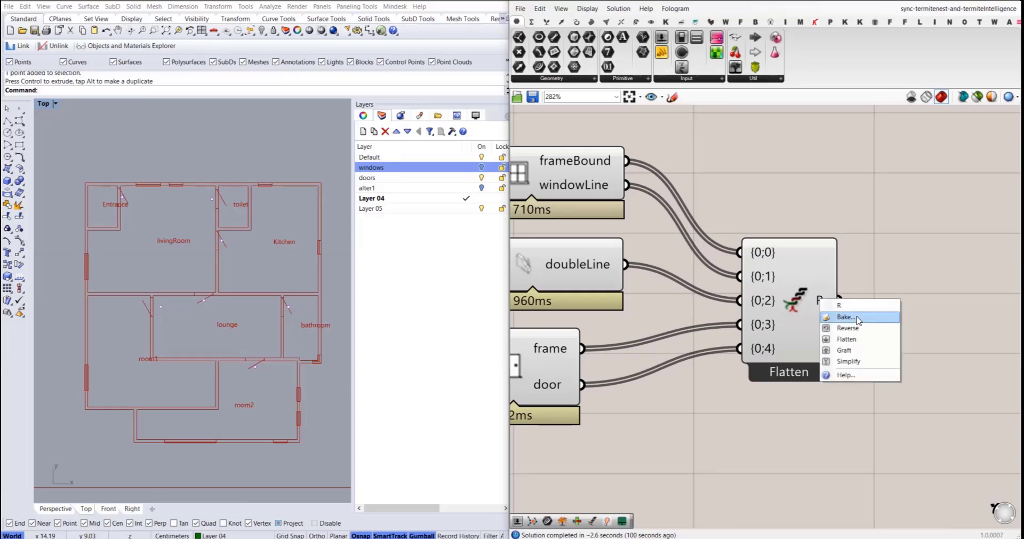
click(846, 315)
click(834, 379)
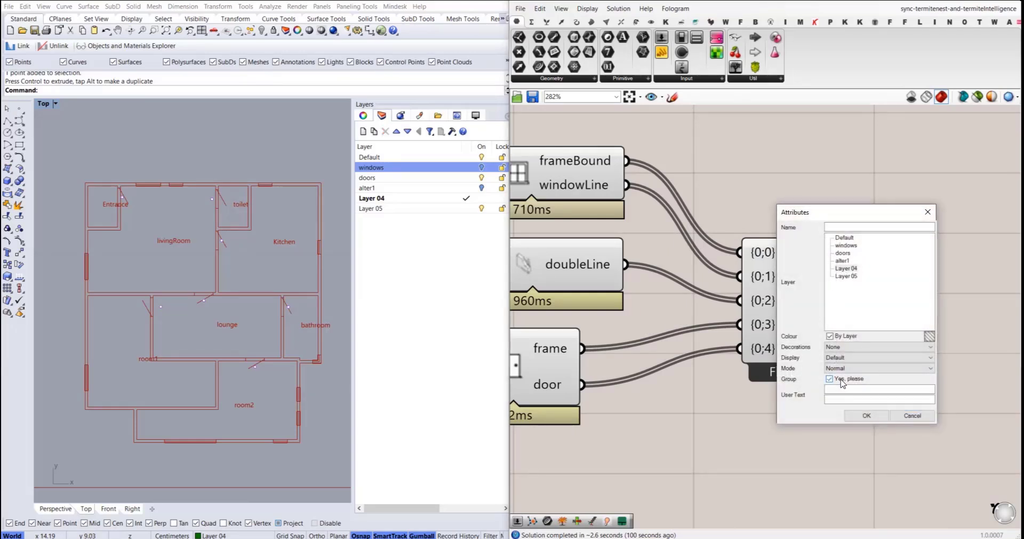
click(882, 420)
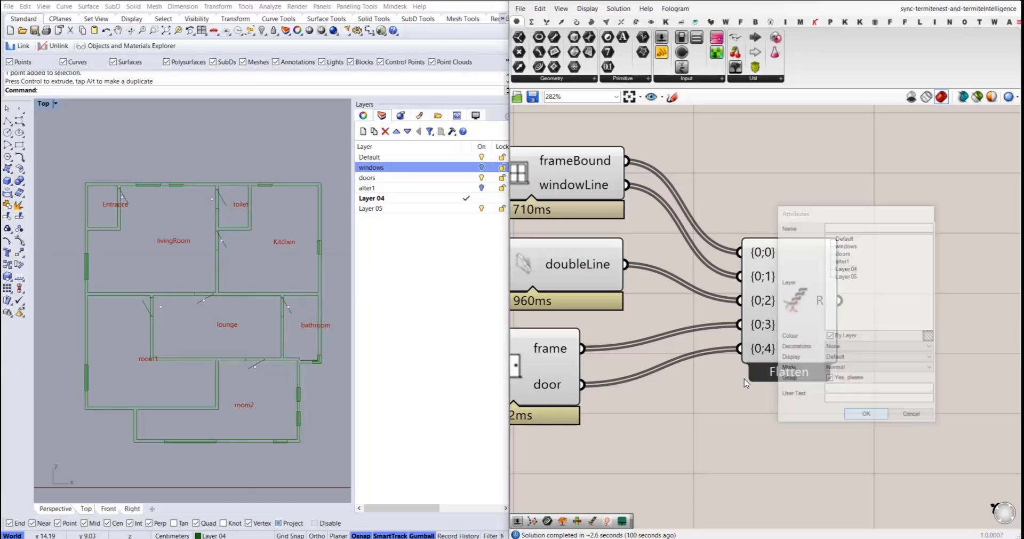
- Rename Layer 04 as alter2 and make Layer 05 the current layer
click(432, 200)
click(421, 199)
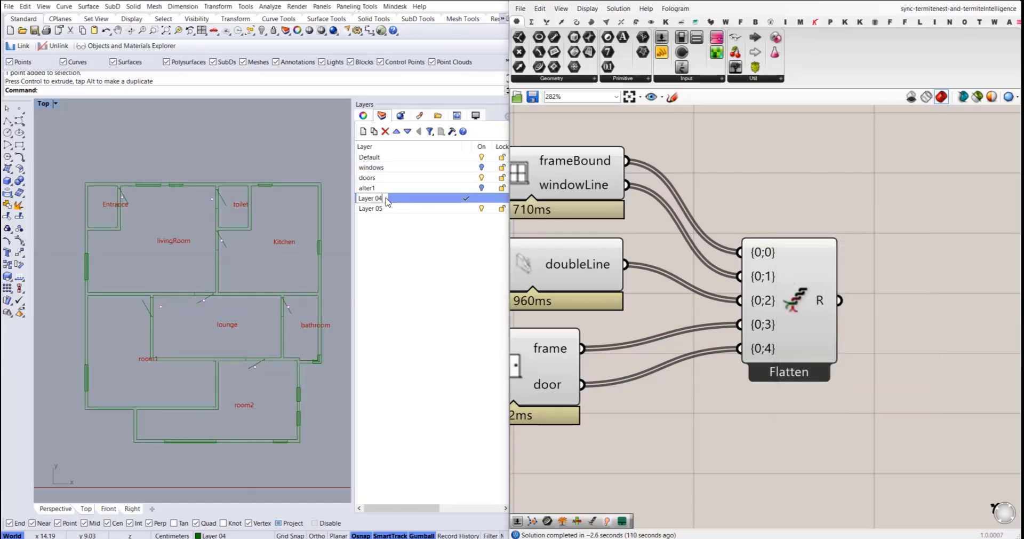
text(LT)
key(Return)
key(F2)
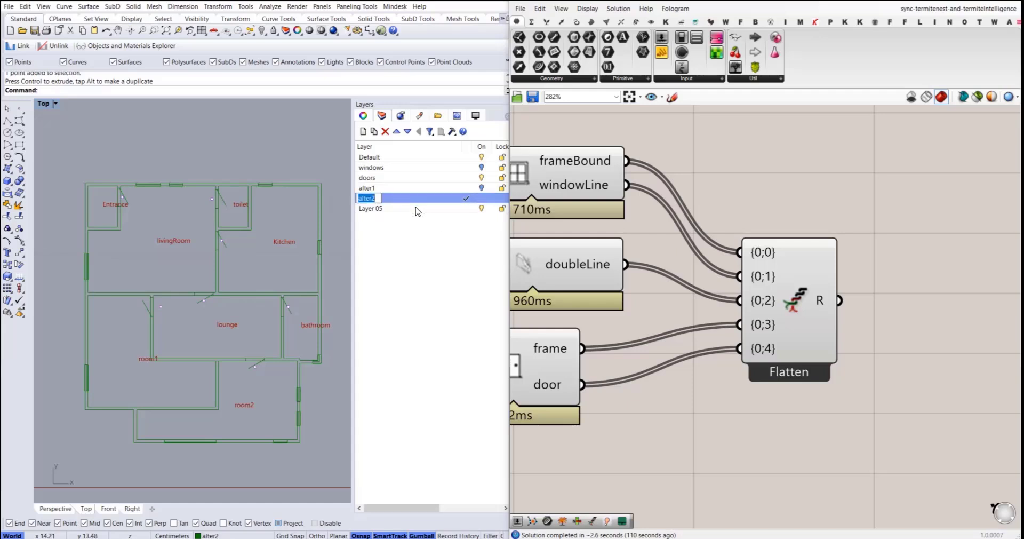
double_click(420, 209)
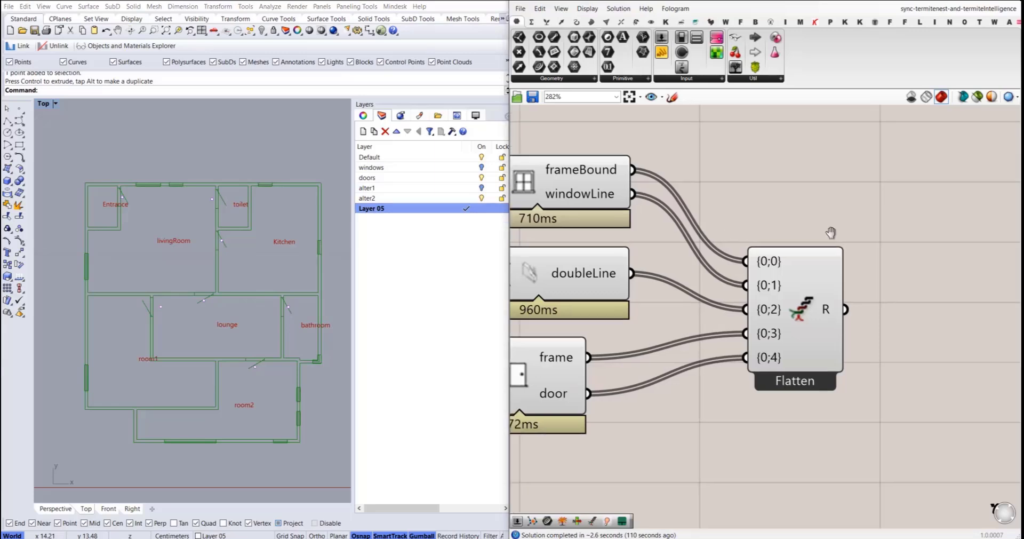
- Turn off the preview of the window, wall, door and merge components on the Grasshopper canvas
scroll(665, 215, down, 6)
drag(902, 401, 607, 225)
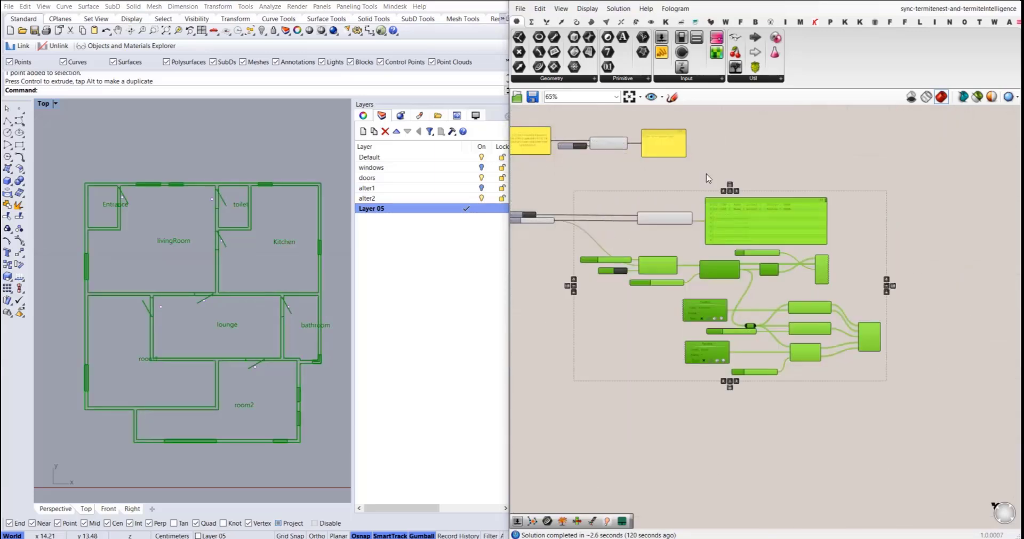
right_click(708, 175)
click(739, 191)
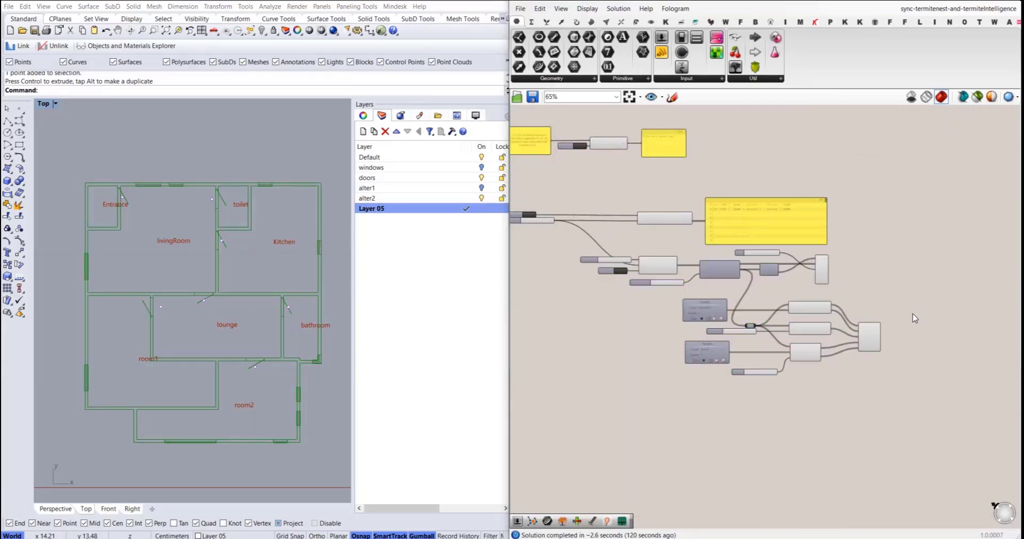
drag(909, 306, 696, 416)
right_click(874, 209)
click(899, 225)
click(837, 271)
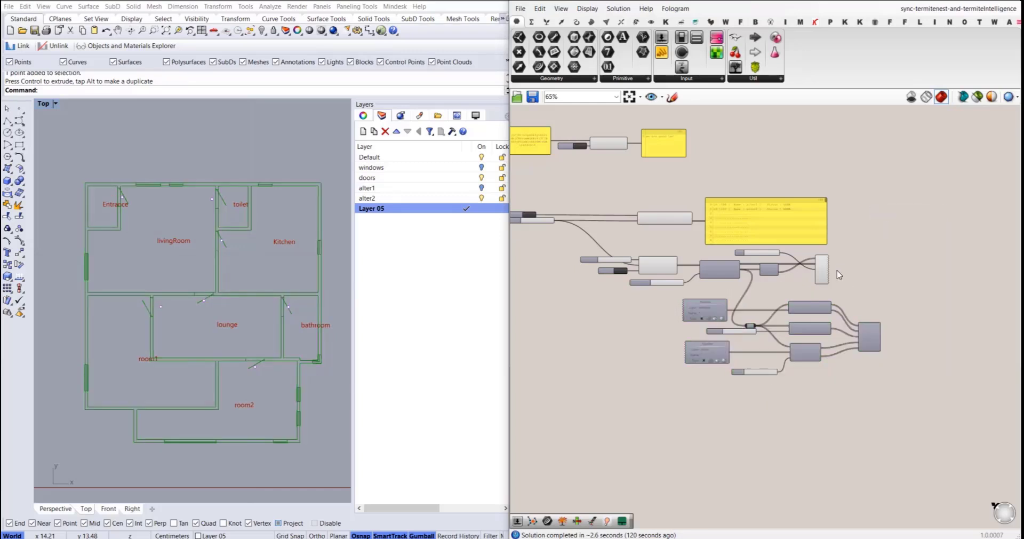
- Turn off the preview of the text tag component that shows the room names
click(824, 267)
right_click(866, 207)
click(884, 219)
click(876, 216)
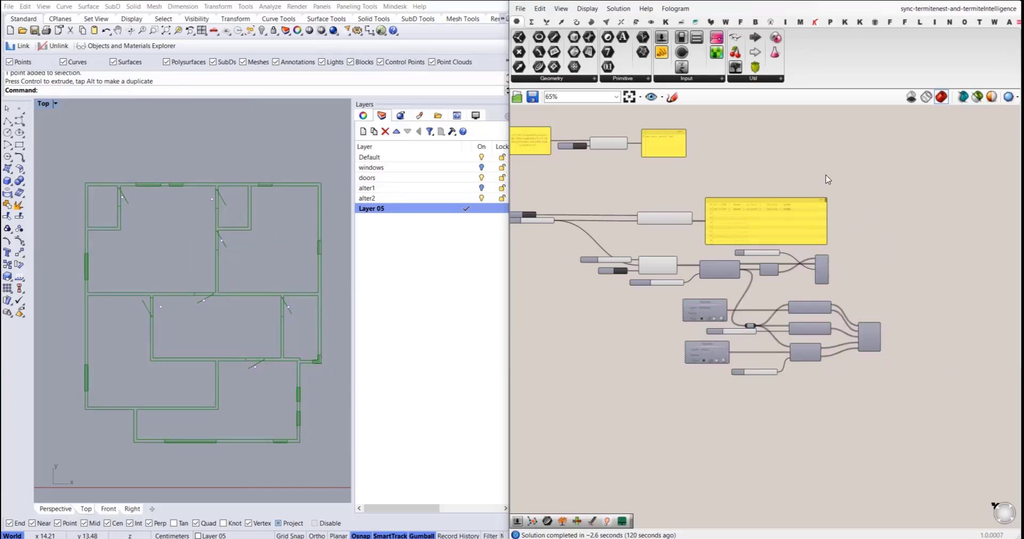
- Show the alter1 layer over alter2, toggle both to compare the plans, and leave only the alter1 plan displayed
click(483, 188)
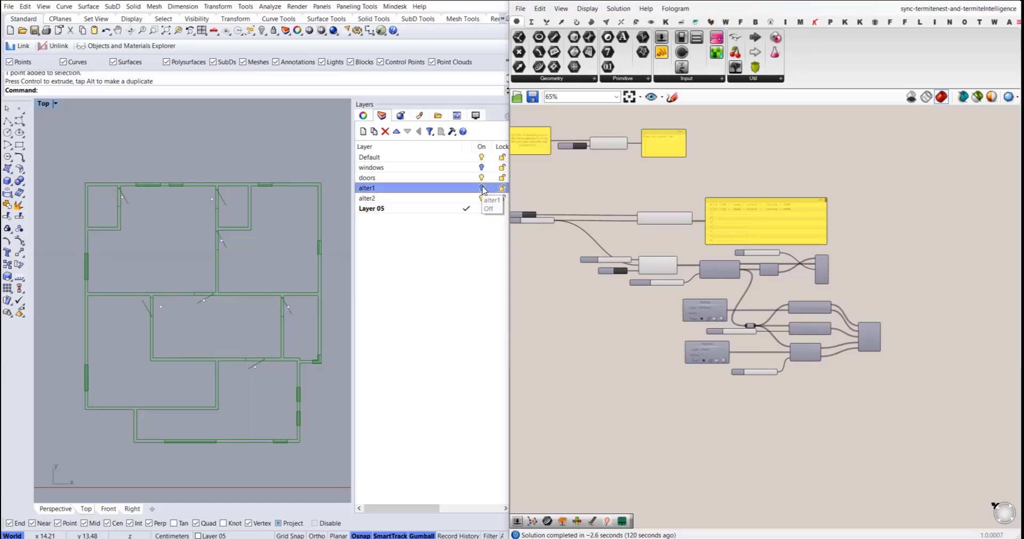
click(482, 189)
click(483, 198)
click(483, 198)
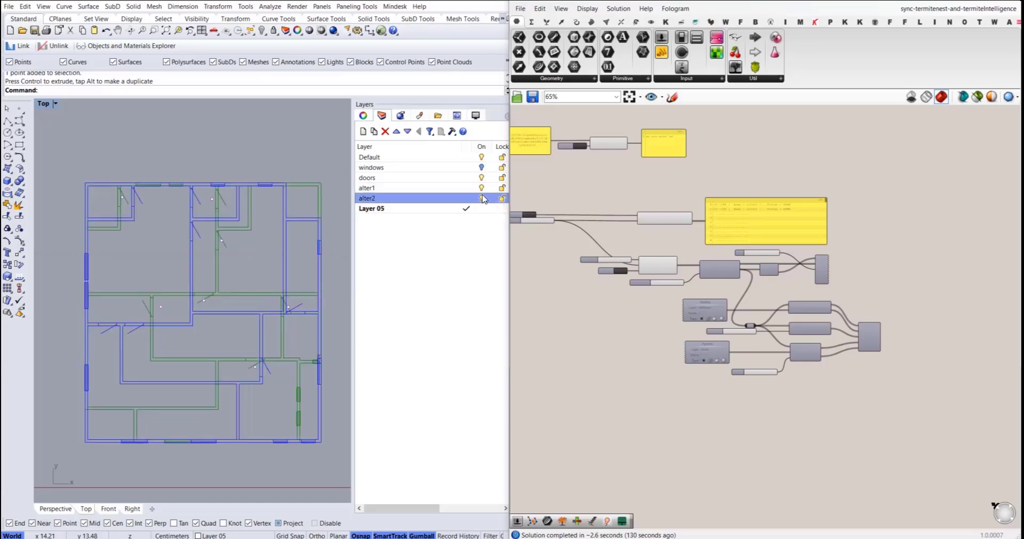
click(483, 189)
click(483, 189)
click(483, 198)
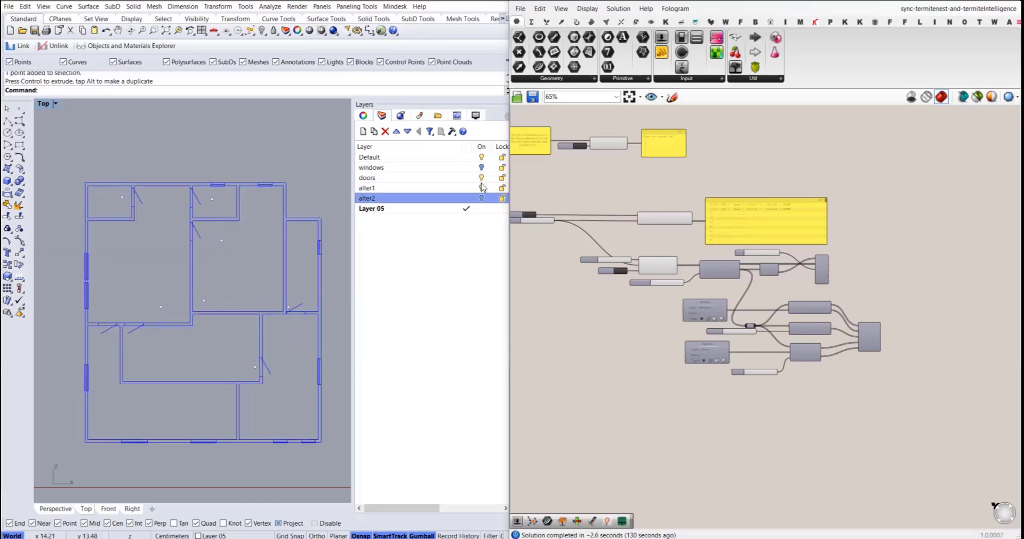
- Hide the doors layer and compare the overlaid alter1 and alter2 plans, leaving alter1 shown and alter2 hidden
click(480, 180)
click(482, 198)
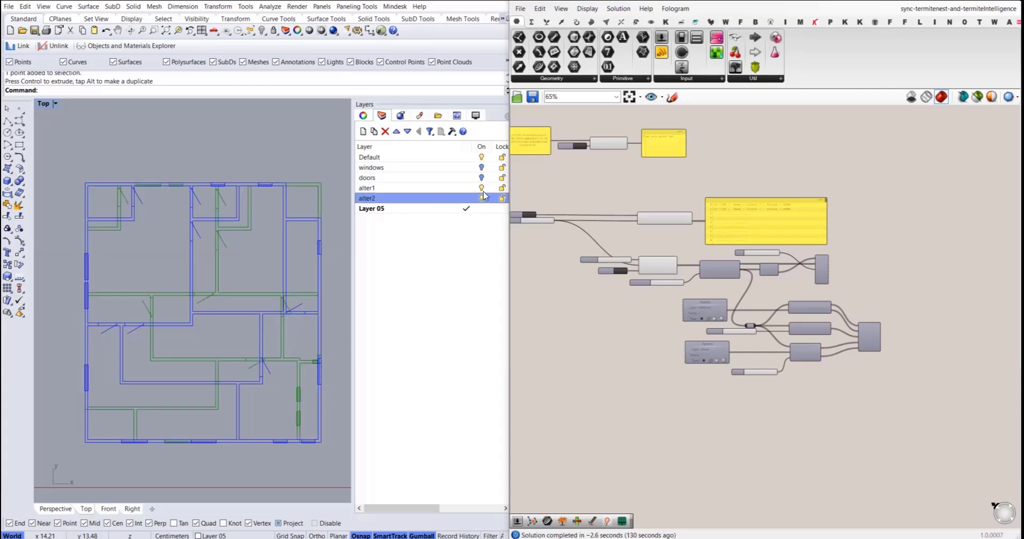
click(483, 188)
click(482, 188)
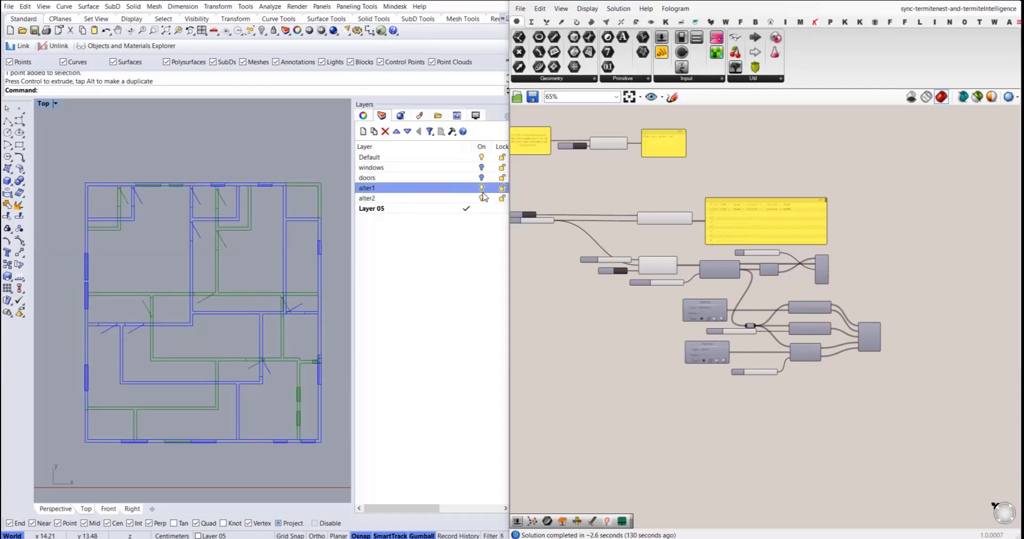
click(482, 197)
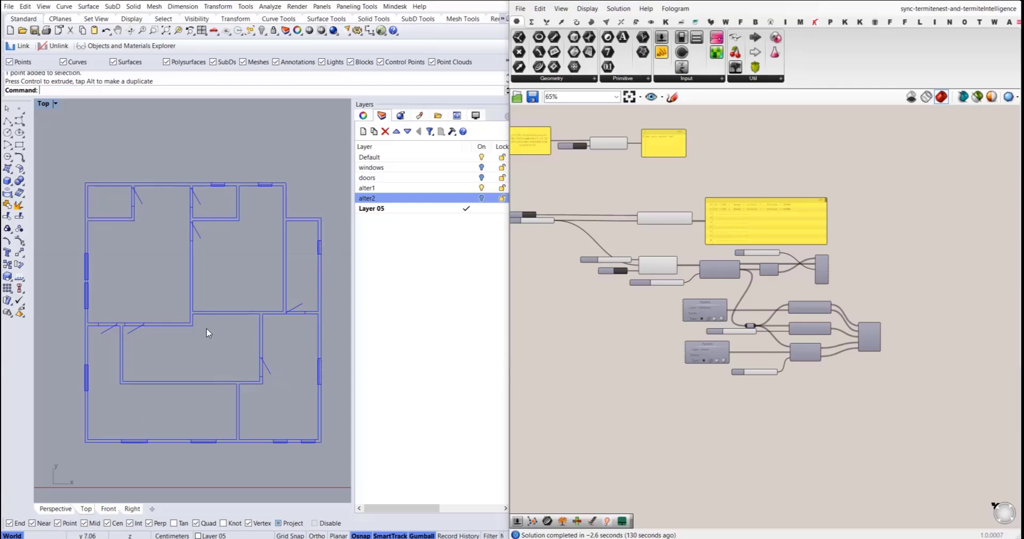
- Switch the displayed plan from alter1 to alter2 and back to compare the two alternatives
click(482, 178)
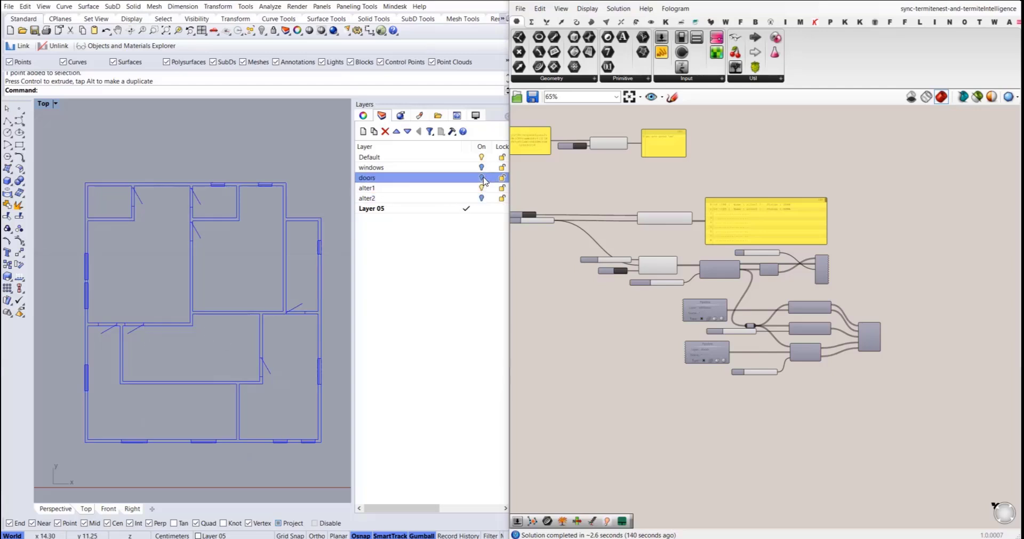
click(482, 167)
click(482, 178)
click(482, 187)
click(482, 198)
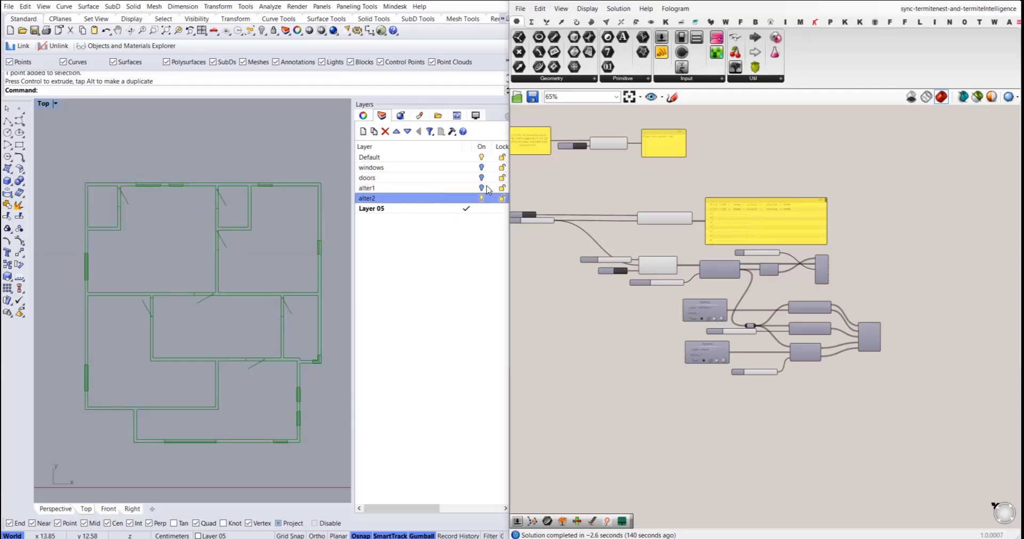
click(482, 198)
click(481, 188)
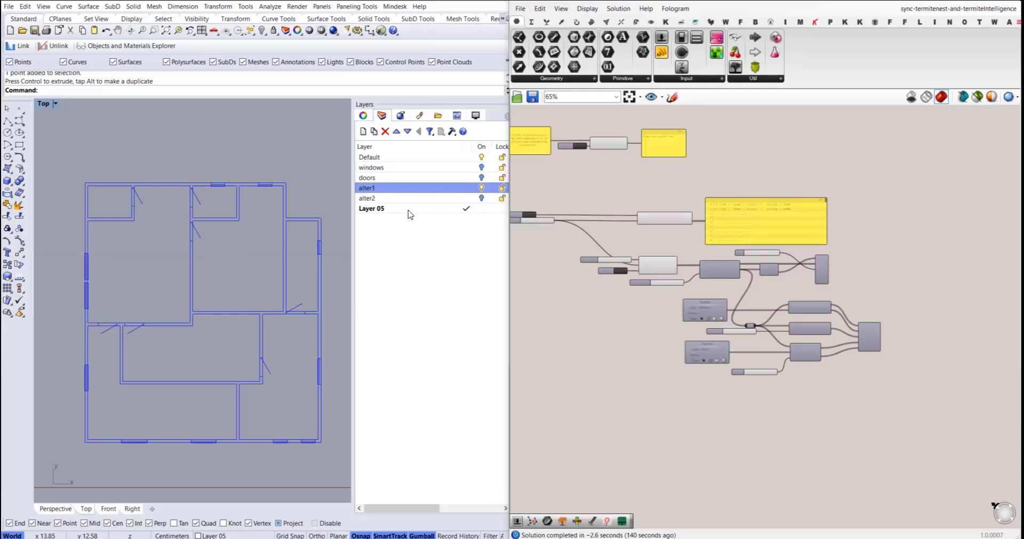
right_drag(152, 295, 179, 301)
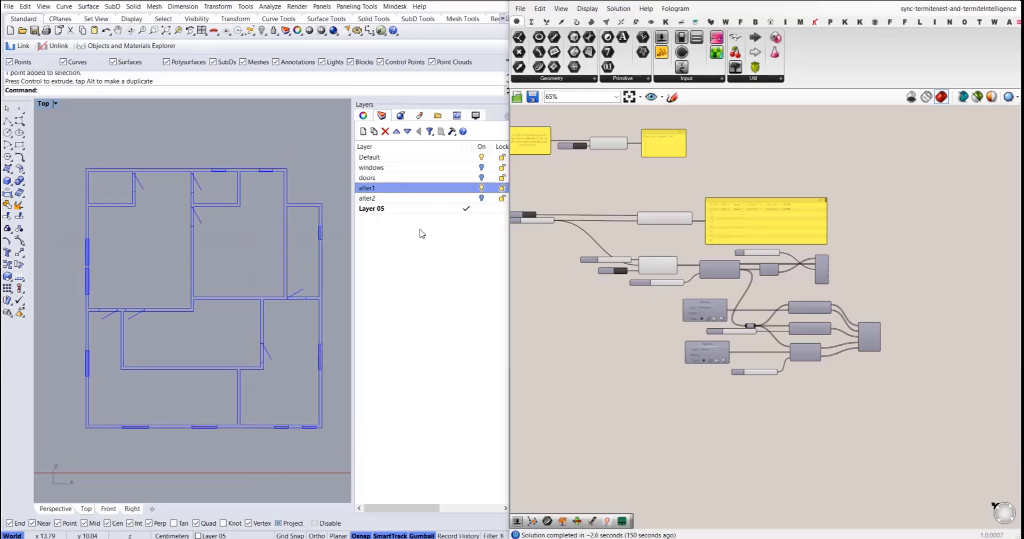
click(482, 178)
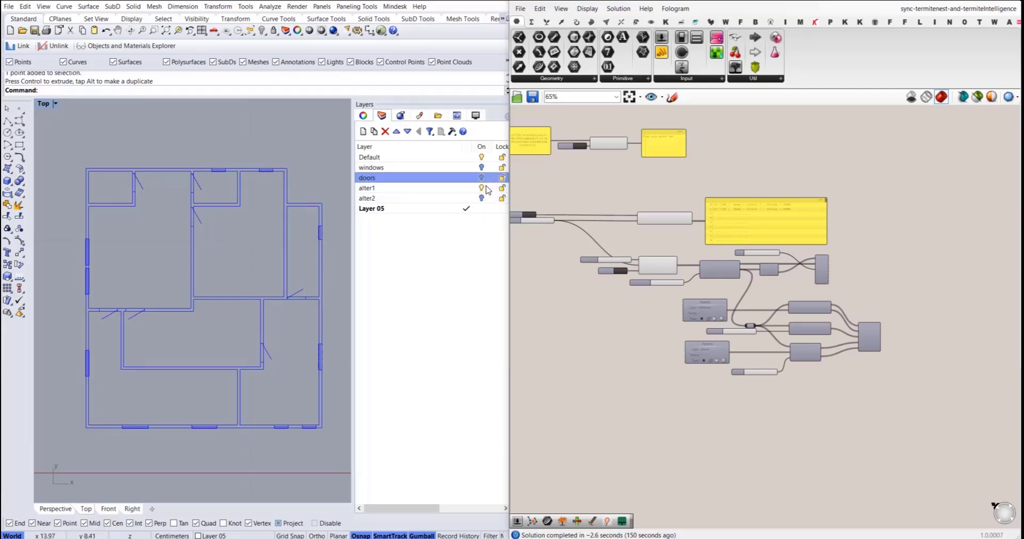
right_drag(218, 288, 214, 288)
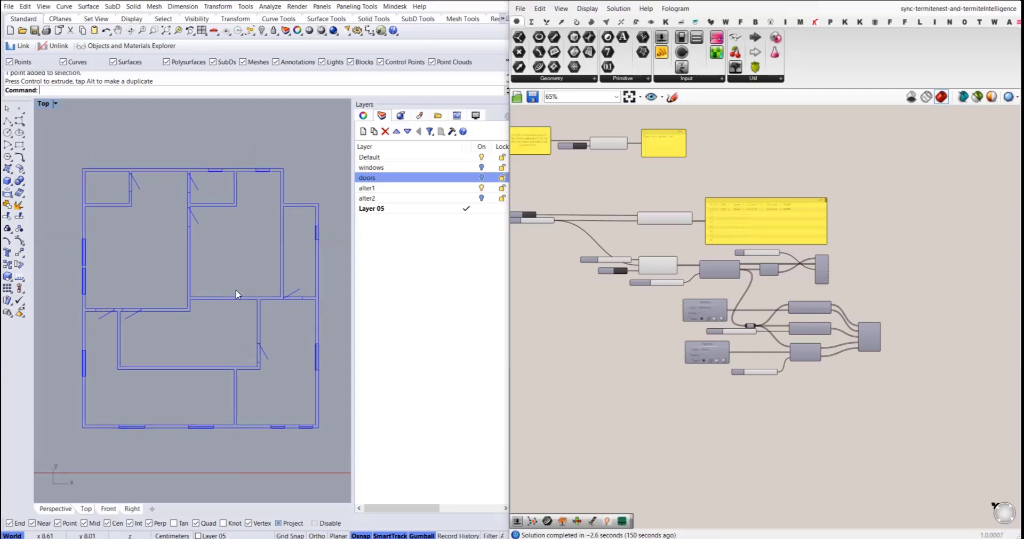
scroll(831, 275, up, 2)
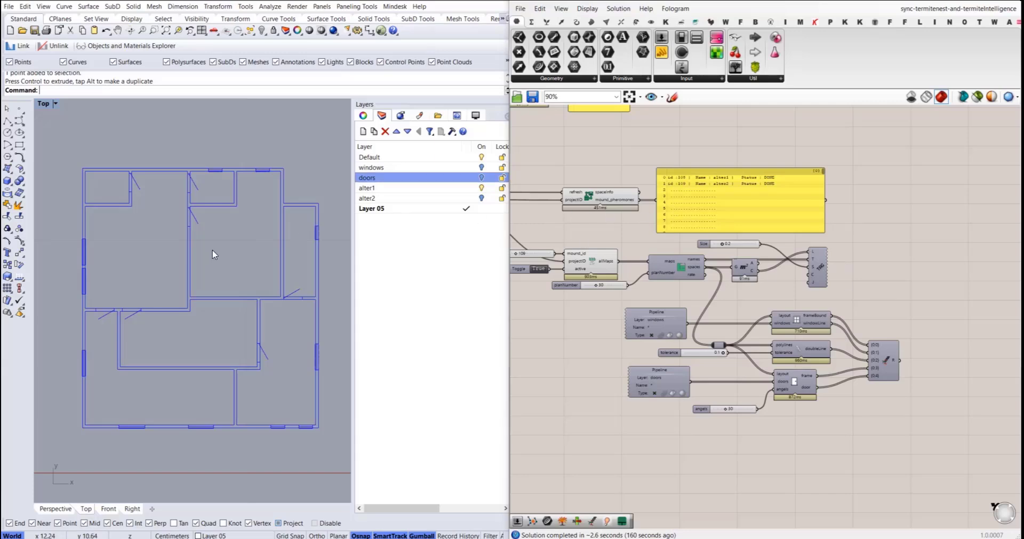
scroll(814, 260, up, 4)
scroll(813, 260, down, 4)
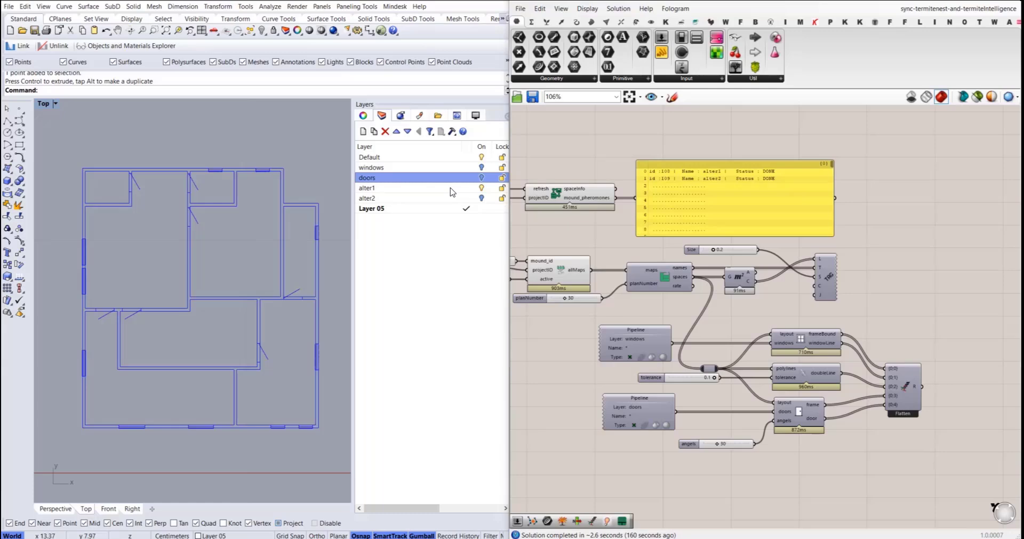
- Show the alter2 layer and hide the alter1 layer
click(451, 190)
click(482, 198)
click(481, 187)
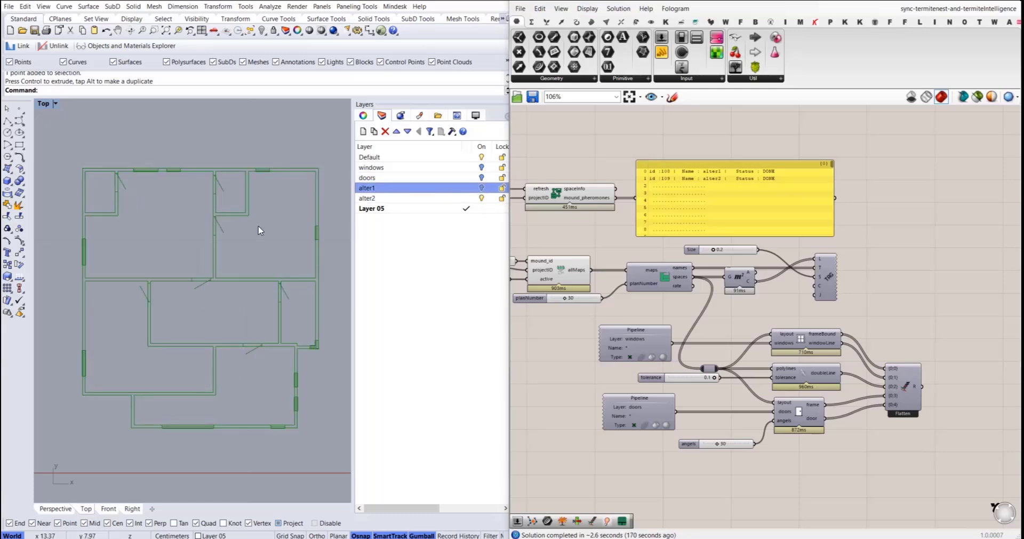
- Bake the room-name text tags into Rhino from the text tag component
scroll(820, 279, up, 2)
scroll(820, 279, up, 3)
click(837, 269)
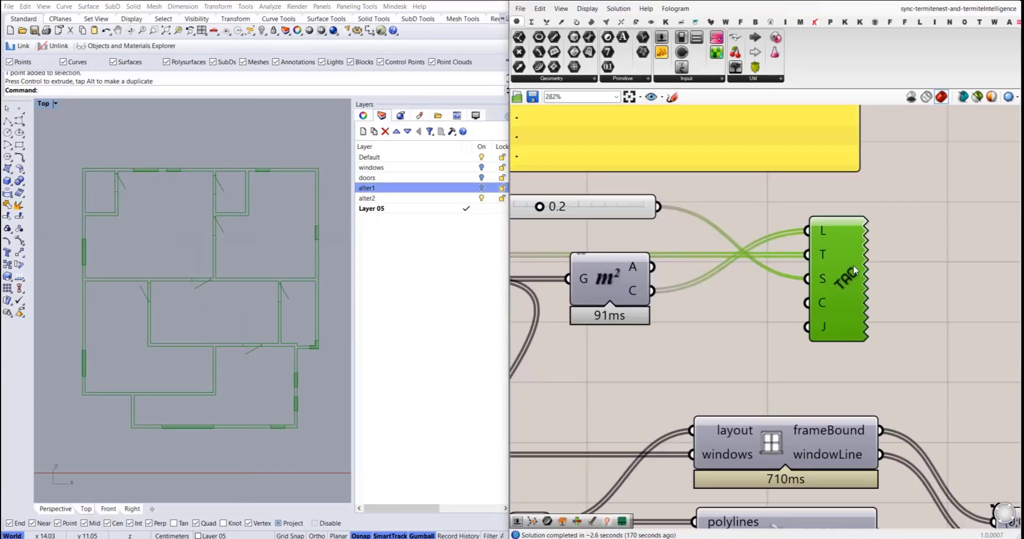
middle_click(848, 272)
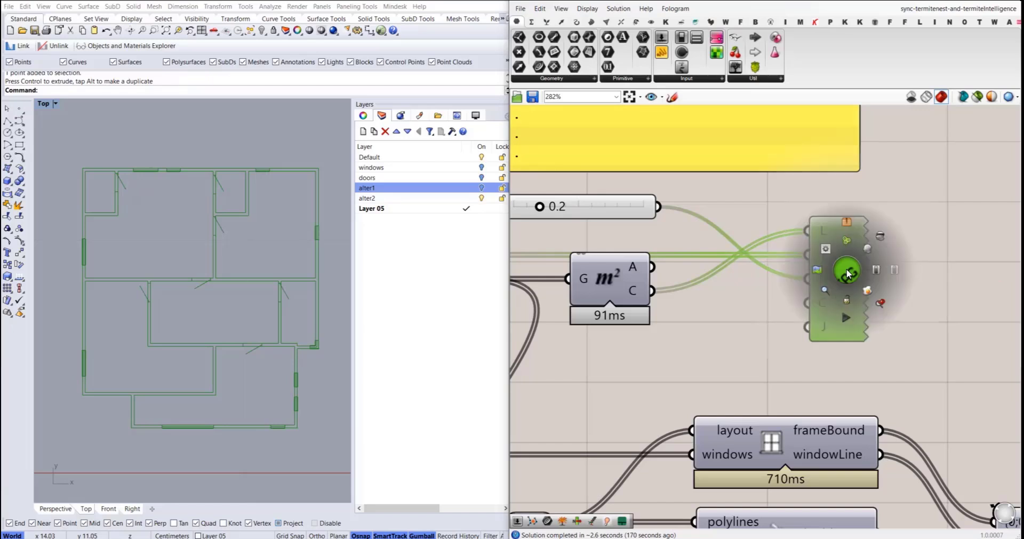
click(867, 291)
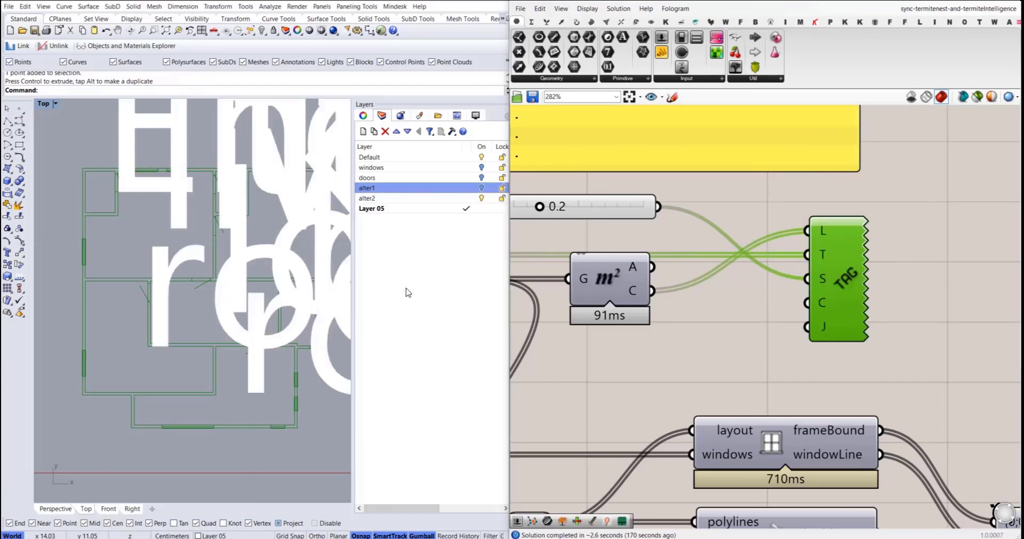
- Select all baked text objects with SelText and set their height to 0.01
scroll(198, 203, down, 3)
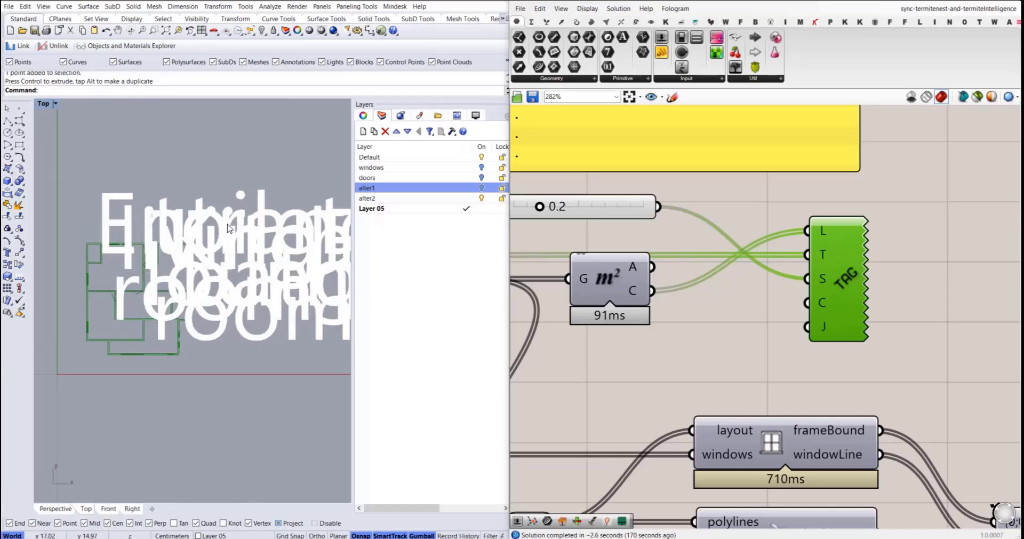
text(SelText)
key(Return)
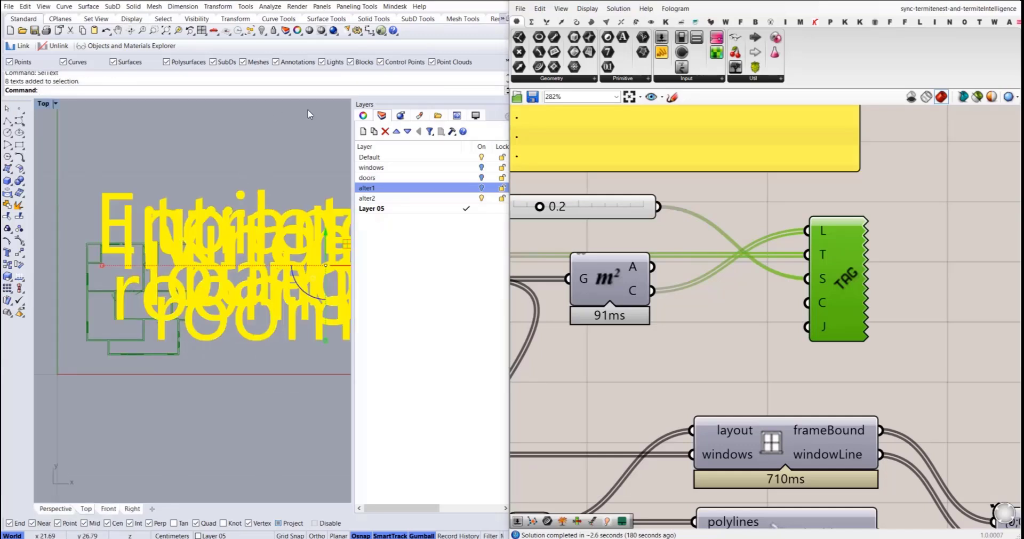
click(366, 116)
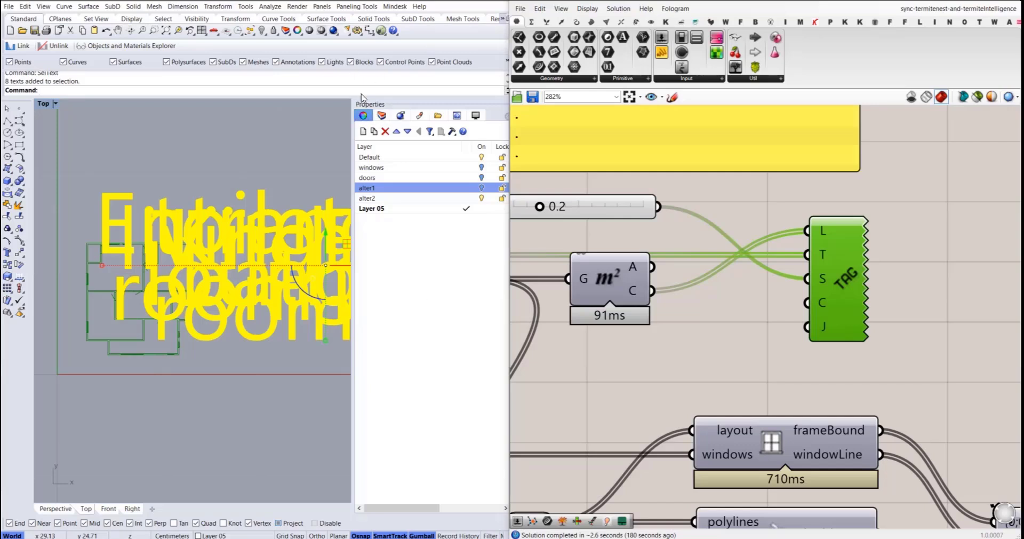
double_click(457, 181)
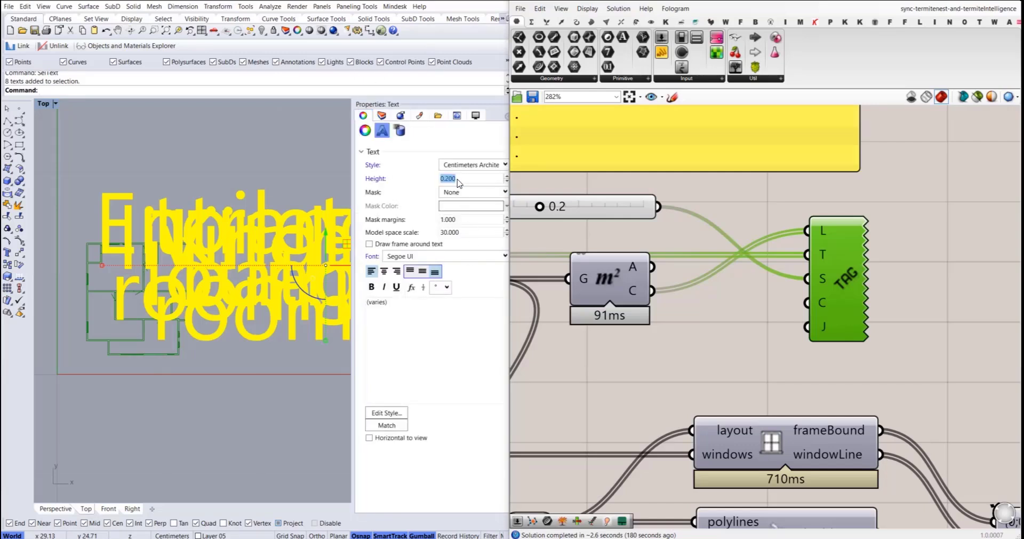
text(0.01)
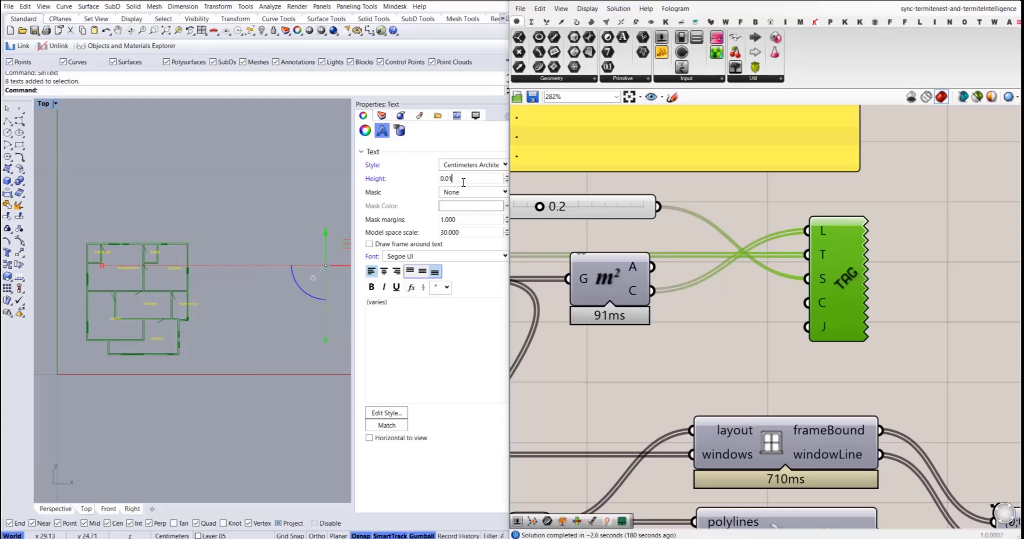
key(Escape)
scroll(162, 281, up, 5)
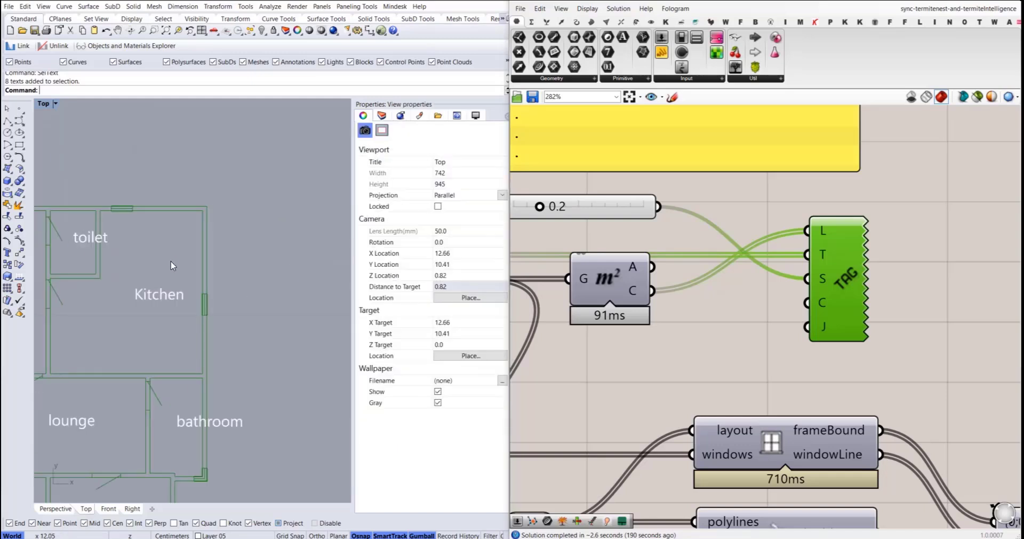
- Move the bathroom label left so it sits closer to the middle of its room
click(267, 367)
drag(276, 357, 251, 365)
click(286, 315)
- Move the Entrance label left so it sits over the small entrance space in the plan's upper corner
scroll(256, 315, down, 8)
right_drag(213, 316, 186, 291)
scroll(124, 276, up, 4)
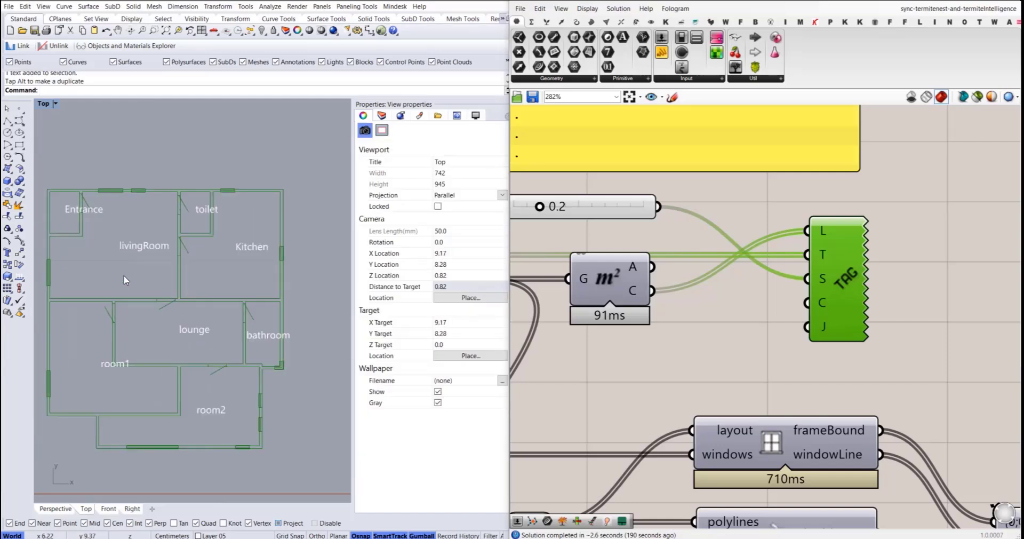
click(98, 214)
right_drag(97, 213, 176, 233)
scroll(177, 225, up, 2)
drag(183, 212, 160, 213)
click(182, 264)
- Move the room1 label up and left, off the wall and into the open area of room1
scroll(184, 270, down, 8)
right_drag(193, 285, 181, 263)
scroll(215, 323, up, 6)
right_drag(216, 323, 216, 345)
click(143, 336)
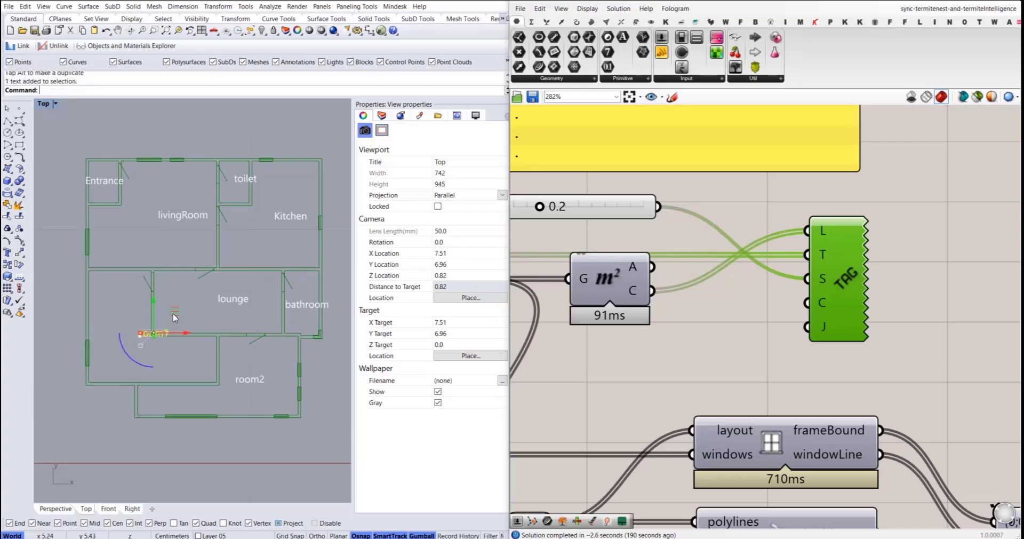
drag(173, 314, 143, 297)
- Move the lounge label left toward the middle of the lounge
click(219, 303)
drag(264, 299, 242, 300)
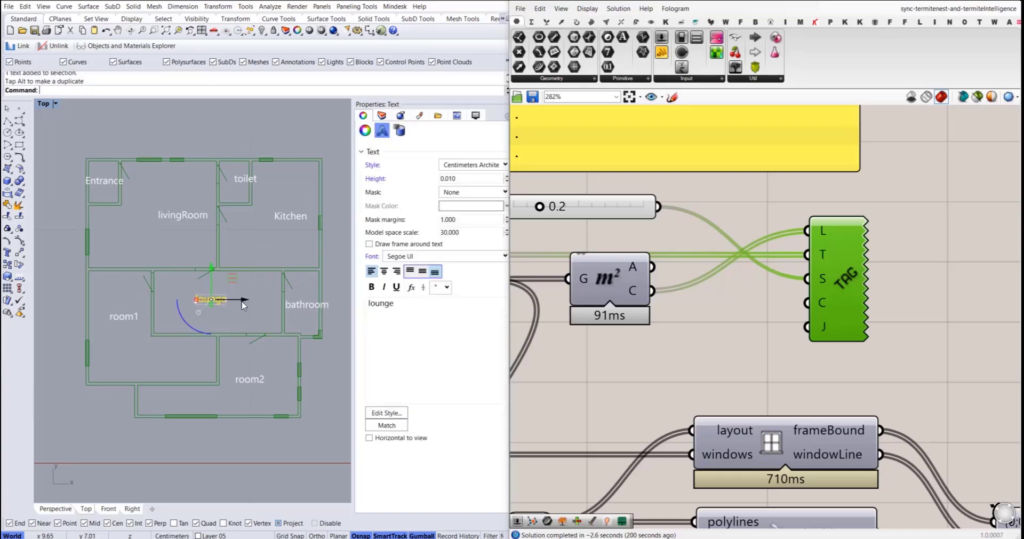
click(229, 319)
- Move the toilet label down and left to the middle of the toilet space
right_drag(230, 309, 234, 341)
scroll(243, 207, up, 4)
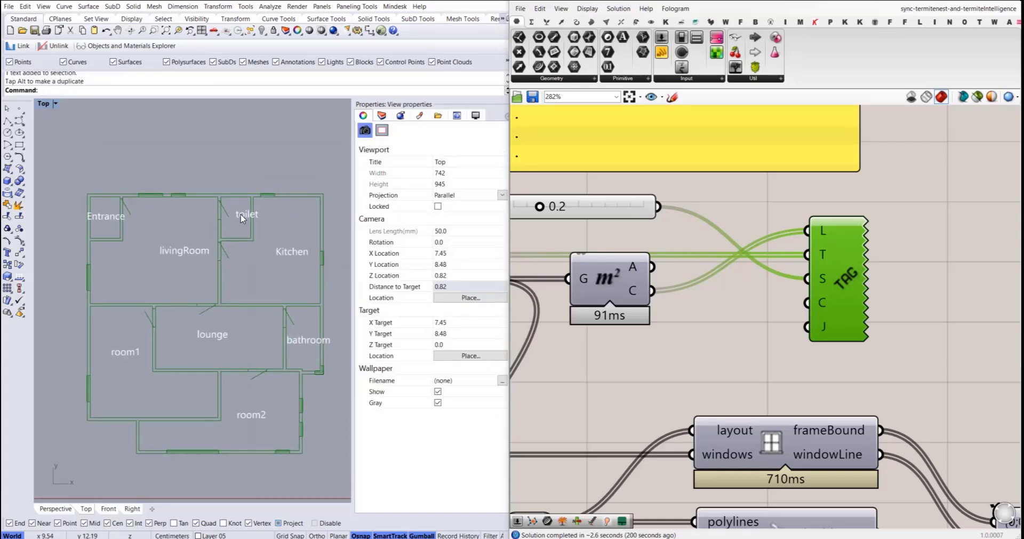
click(250, 220)
drag(274, 196, 255, 219)
click(248, 254)
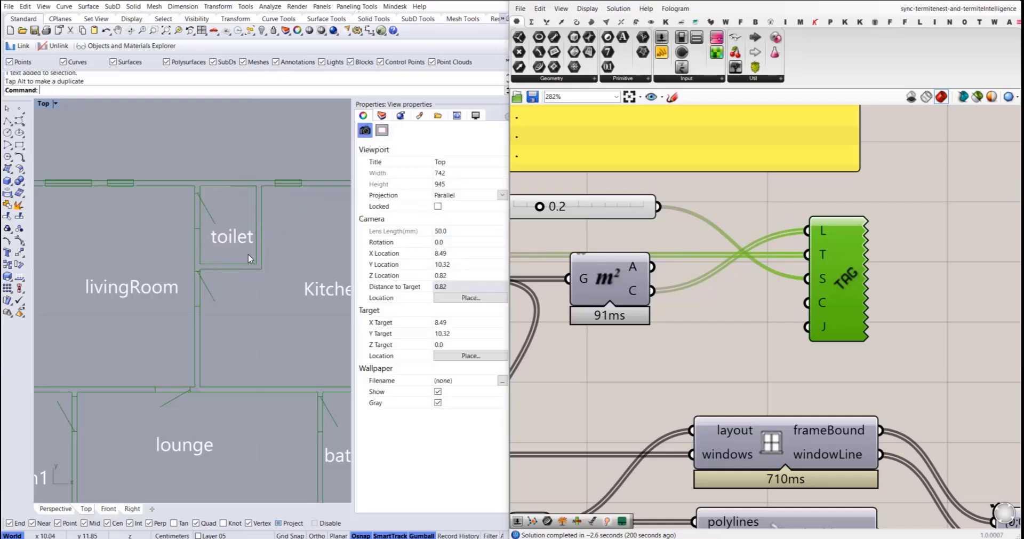
- Examine the labelled alter2 floor plan and the Grasshopper definition that generates its rooms, windows and doors
scroll(235, 270, down, 3)
scroll(286, 336, up, 3)
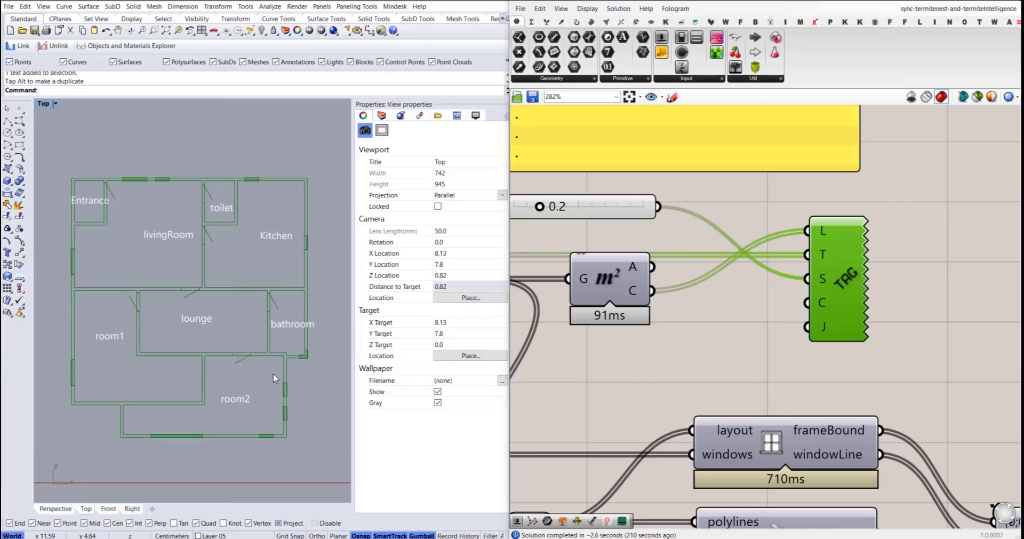
right_drag(229, 302, 230, 306)
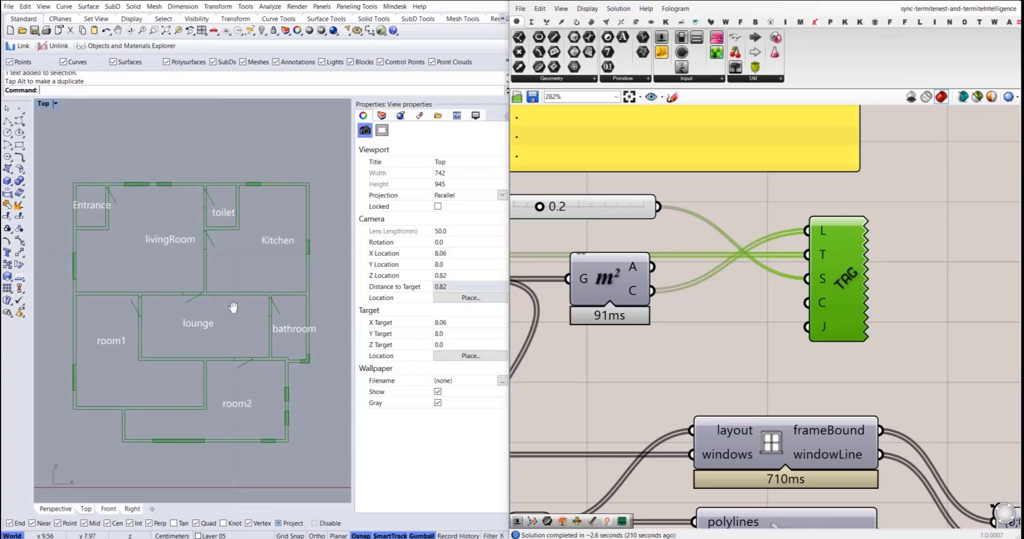
scroll(764, 344, down, 4)
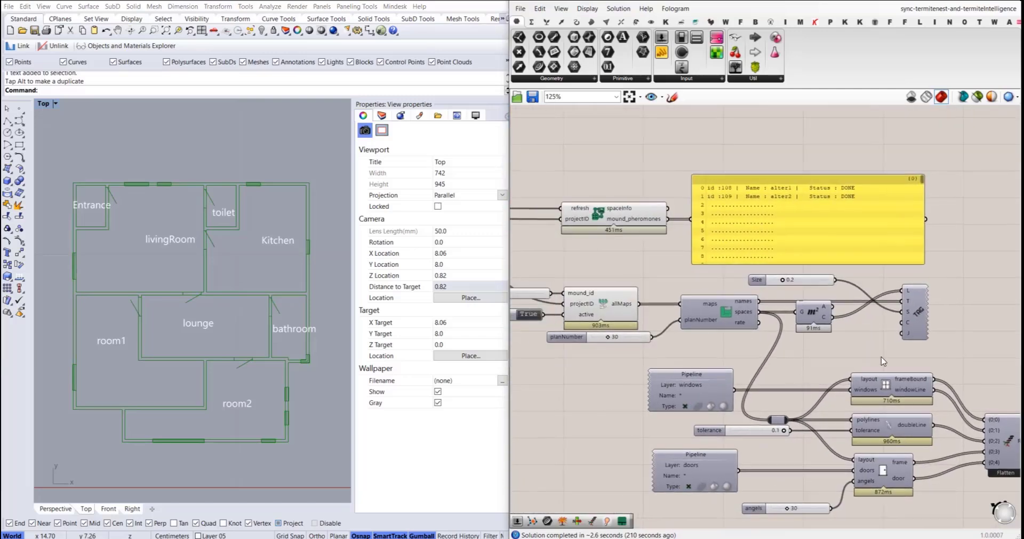
right_drag(881, 361, 837, 277)
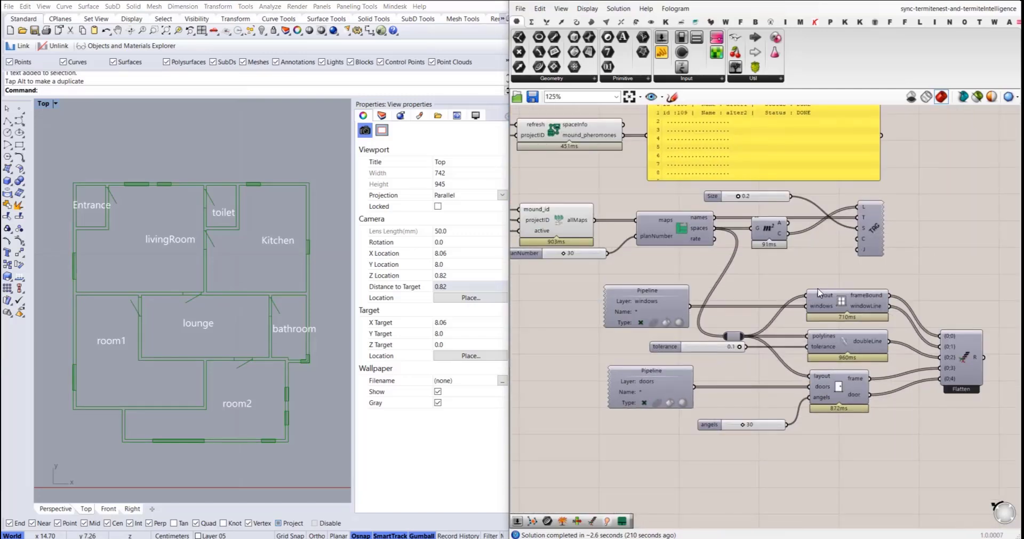
scroll(820, 292, down, 2)
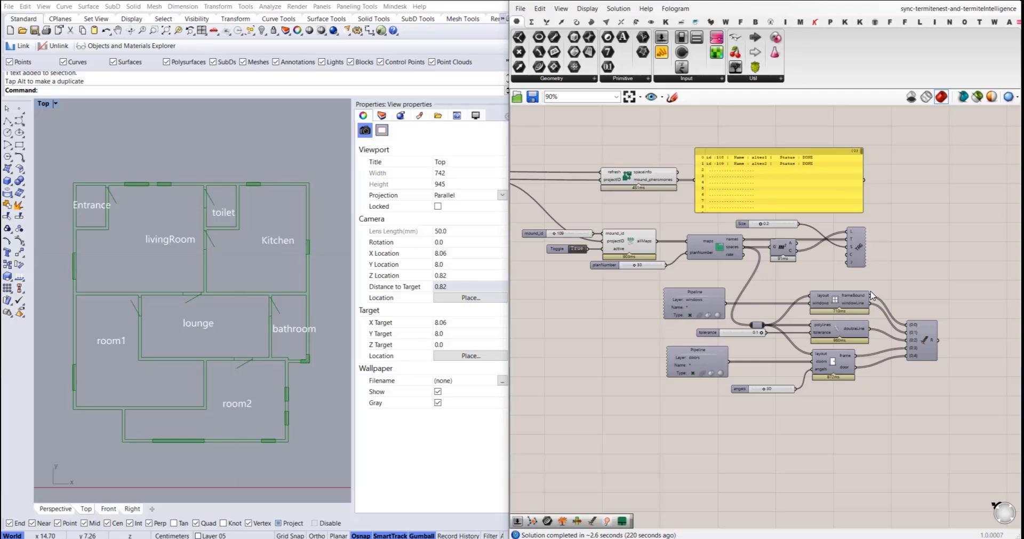
right_drag(705, 269, 802, 266)
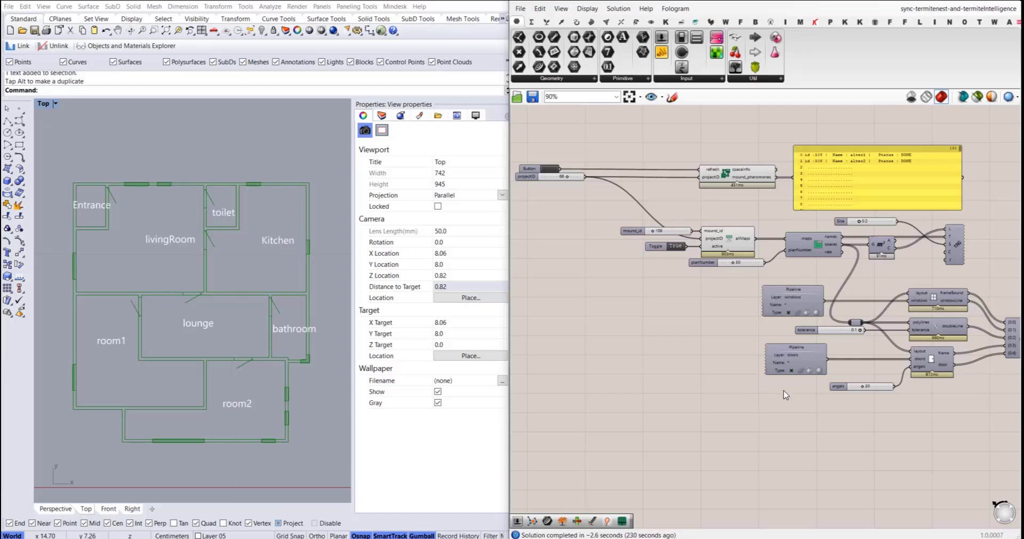
right_drag(784, 395, 741, 359)
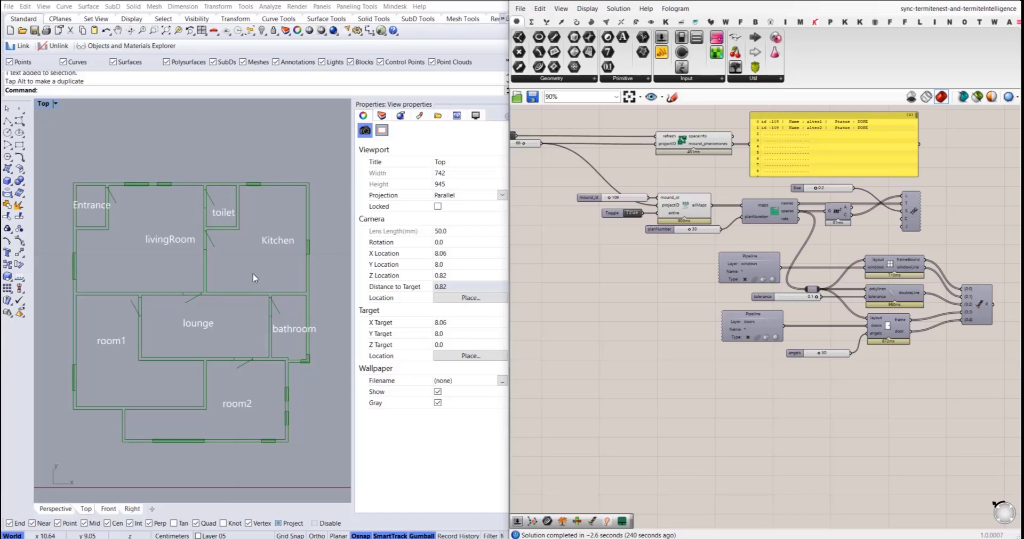
scroll(224, 277, up, 2)
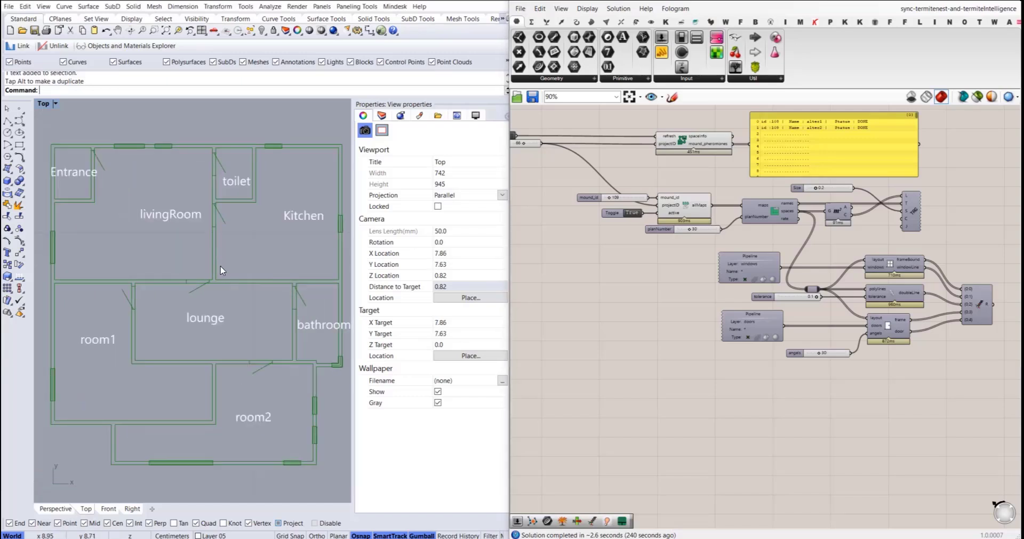
scroll(241, 331, down, 1)
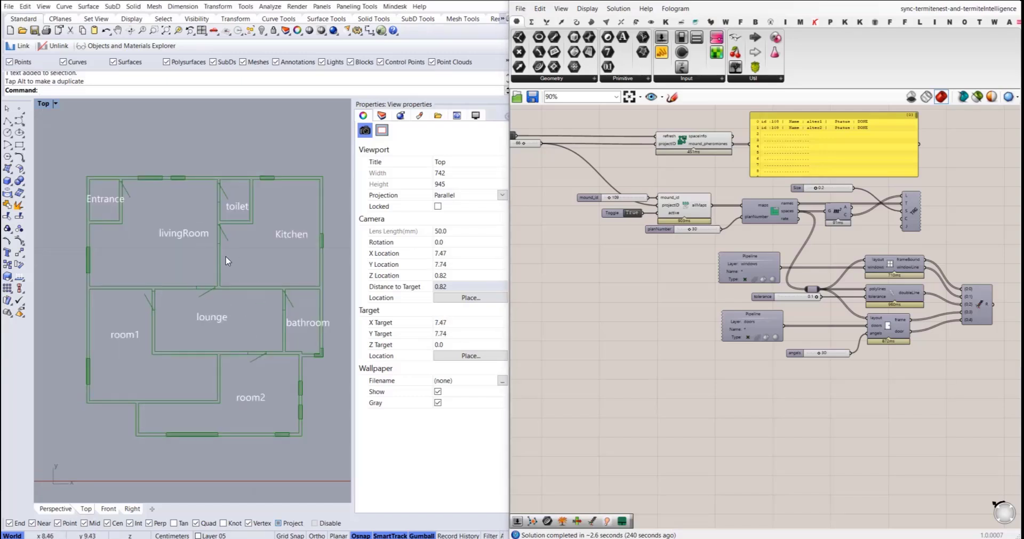
right_drag(212, 290, 206, 286)
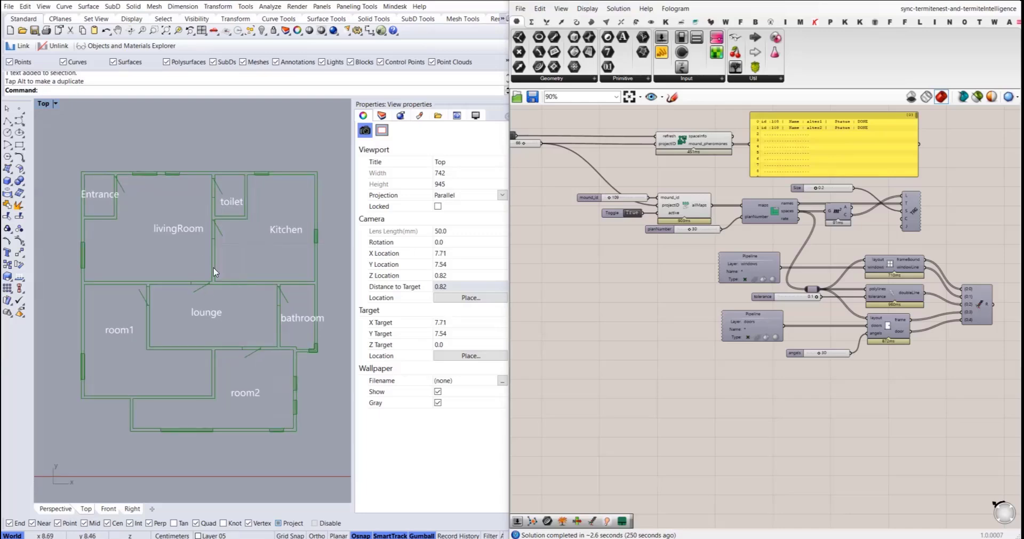